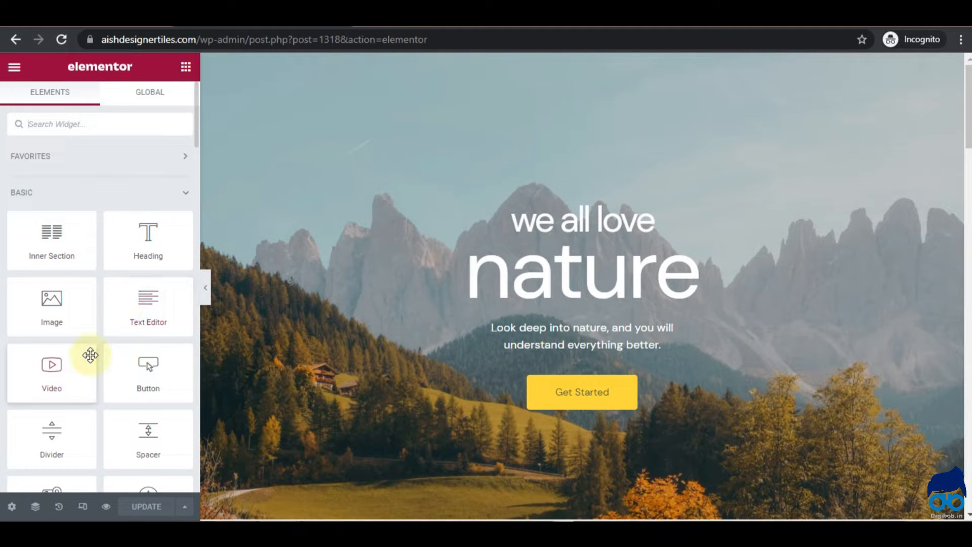
- Review the general settings and the body style options in the Home page's settings
left_click(11, 508)
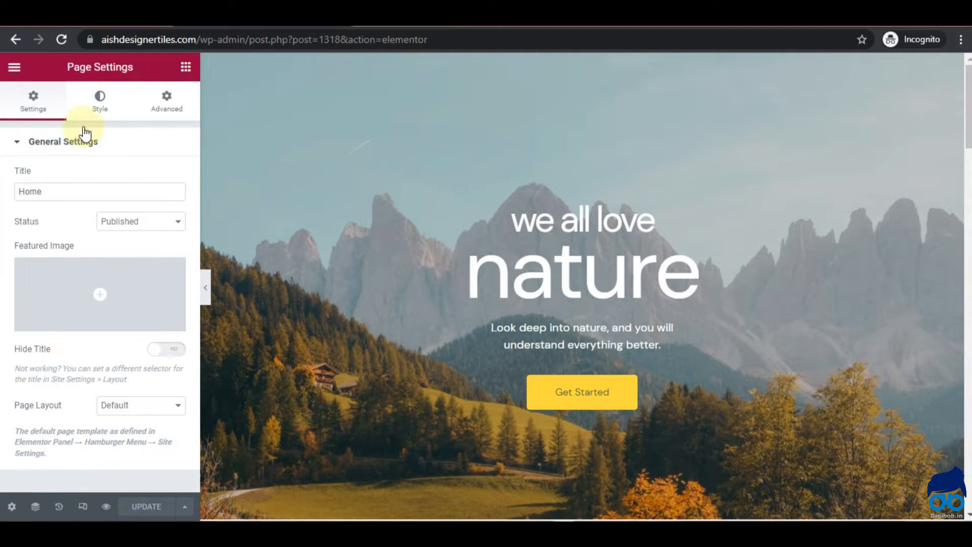
left_click(100, 104)
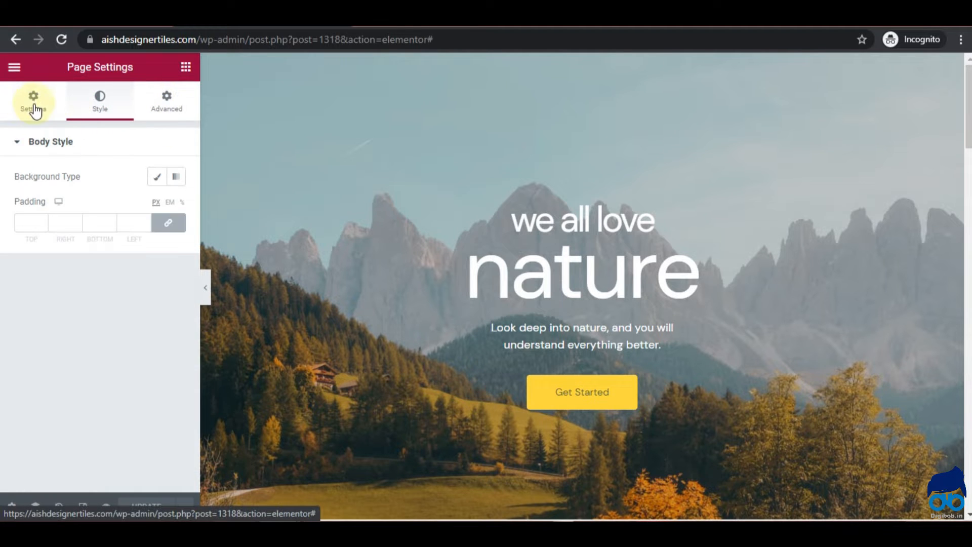
left_click(34, 106)
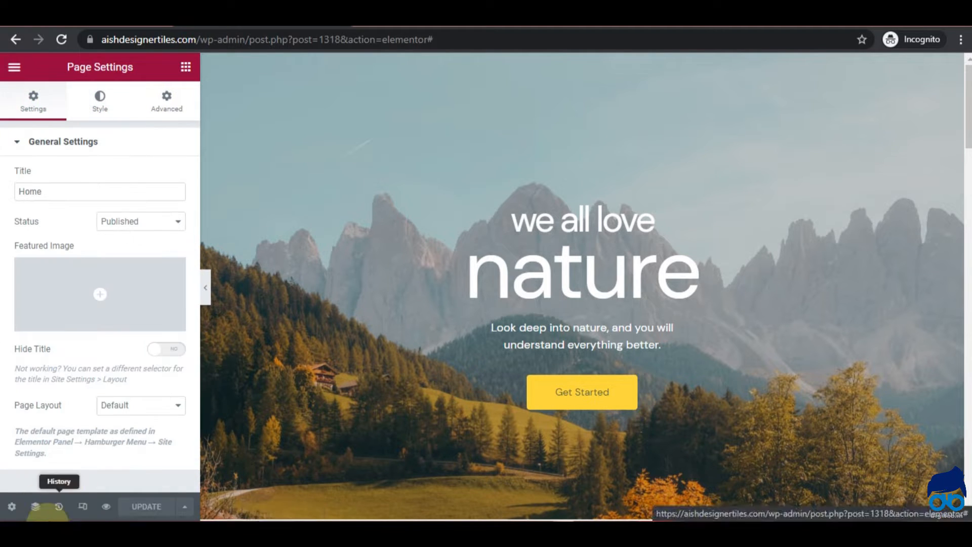
- Open the Navigator and use it to view the first, third and last sections, ending on the first section
left_click(37, 505)
left_click(36, 505)
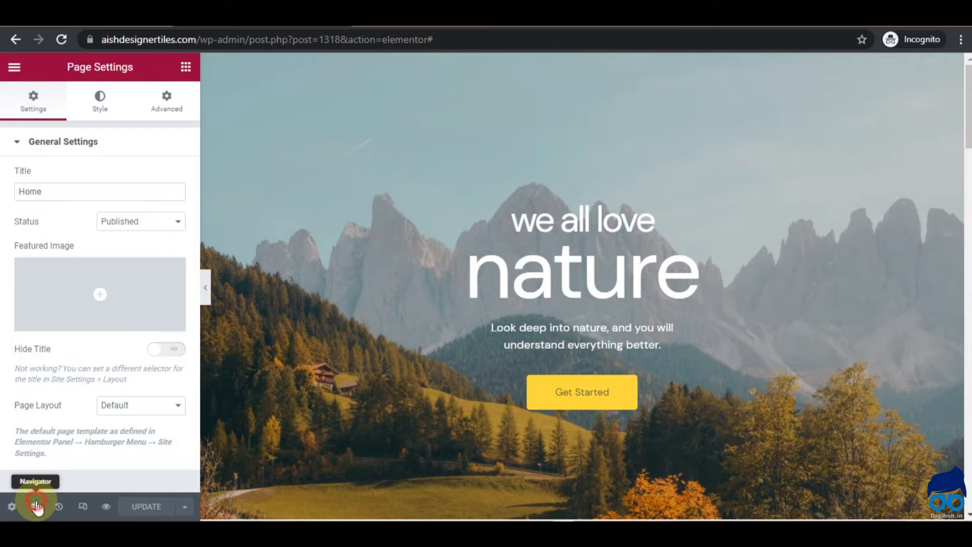
left_click(36, 506)
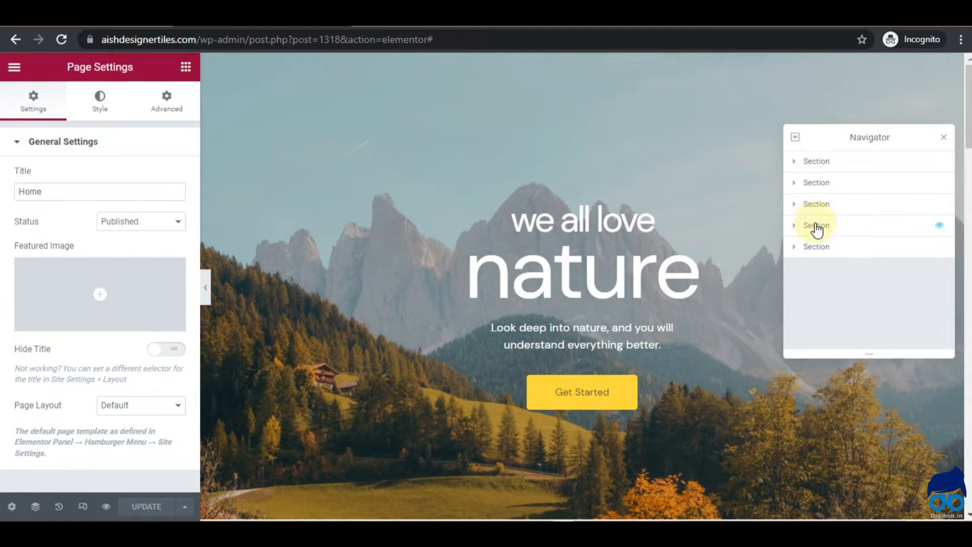
left_click(817, 165)
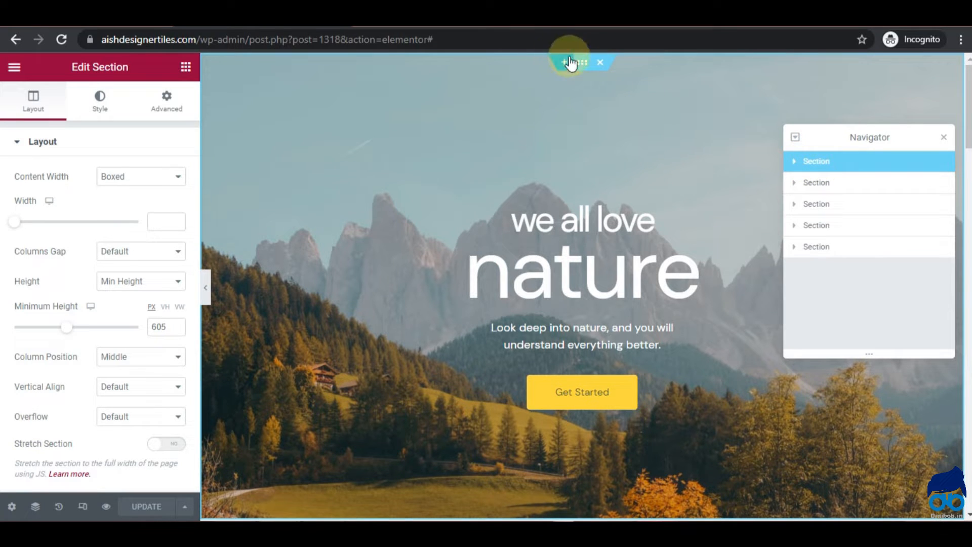
left_click(824, 206)
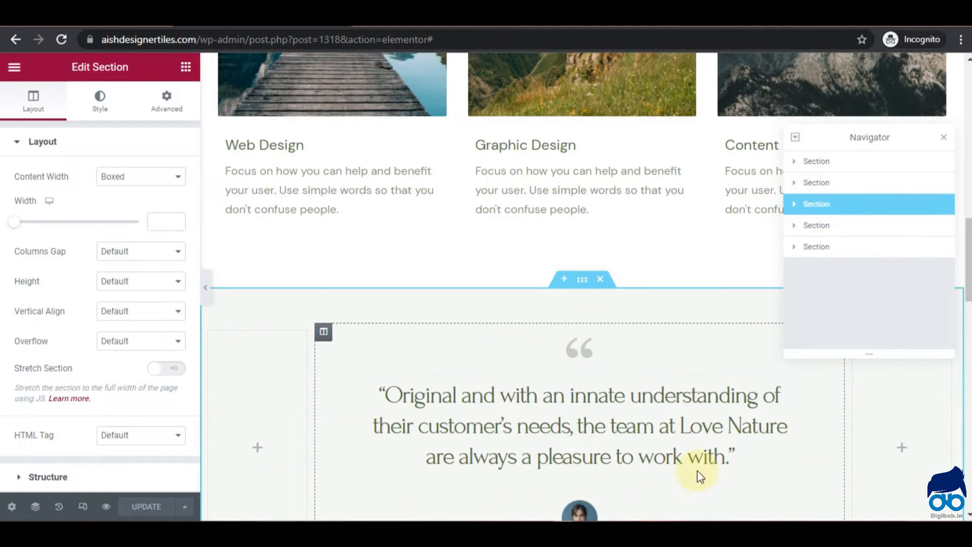
left_click(818, 248)
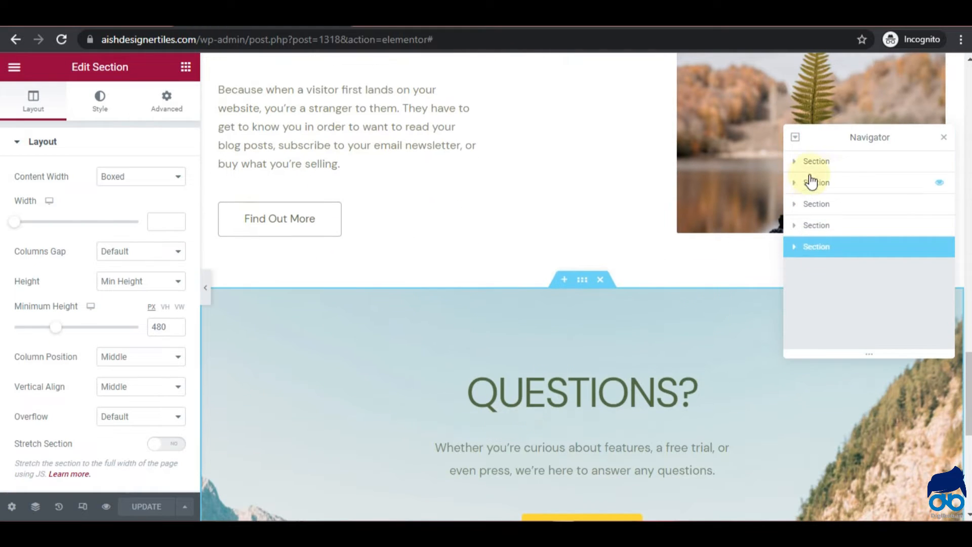
left_click(817, 164)
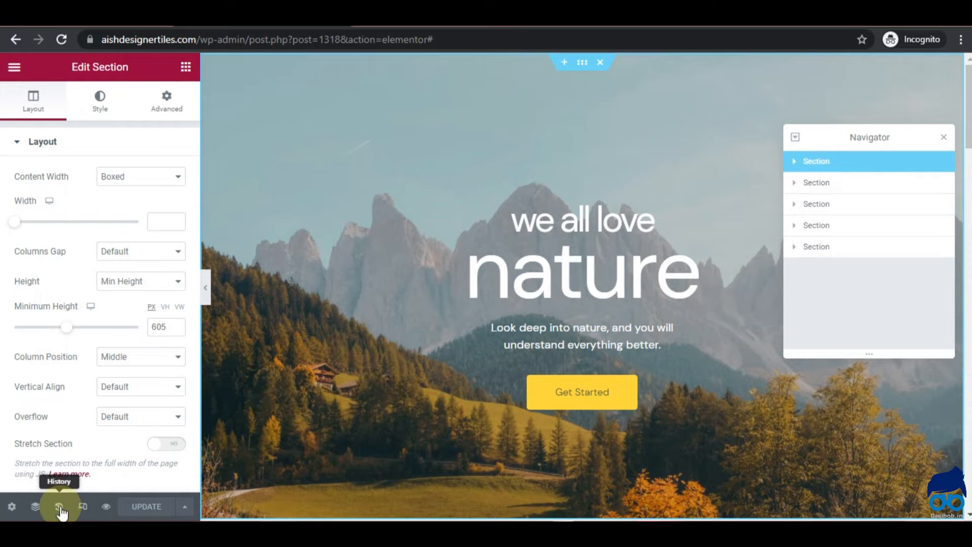
- Check the editing history and review the page in responsive mode at mobile size down to the Web Design service
left_click(59, 508)
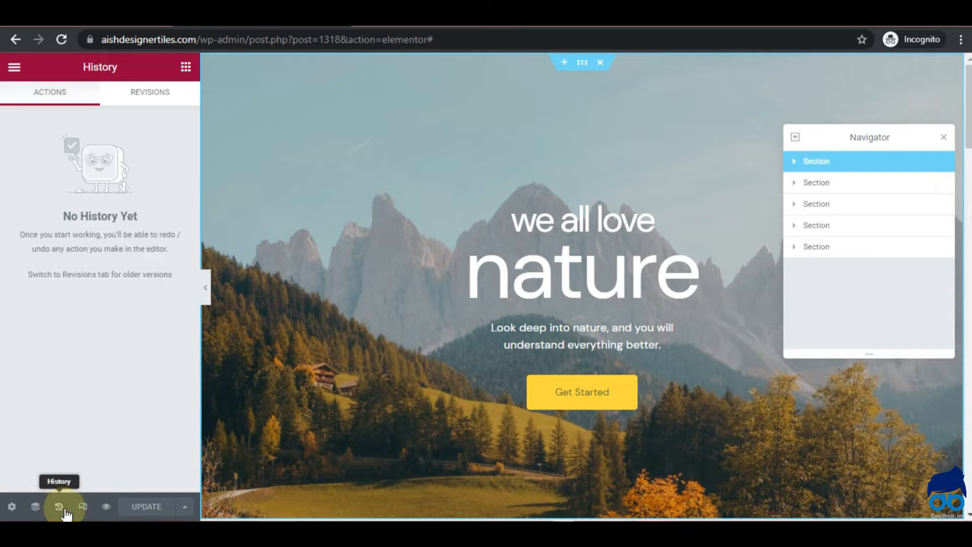
left_click(87, 507)
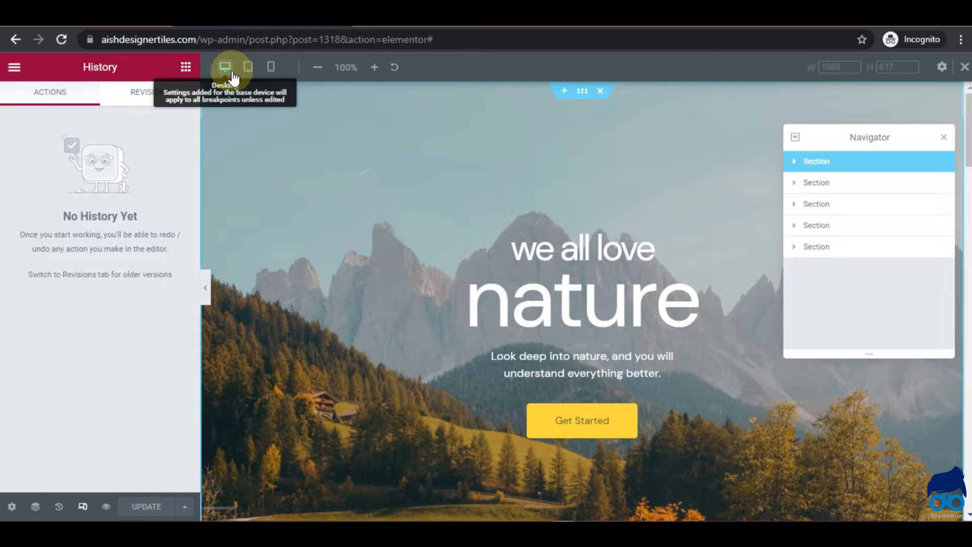
left_click(271, 68)
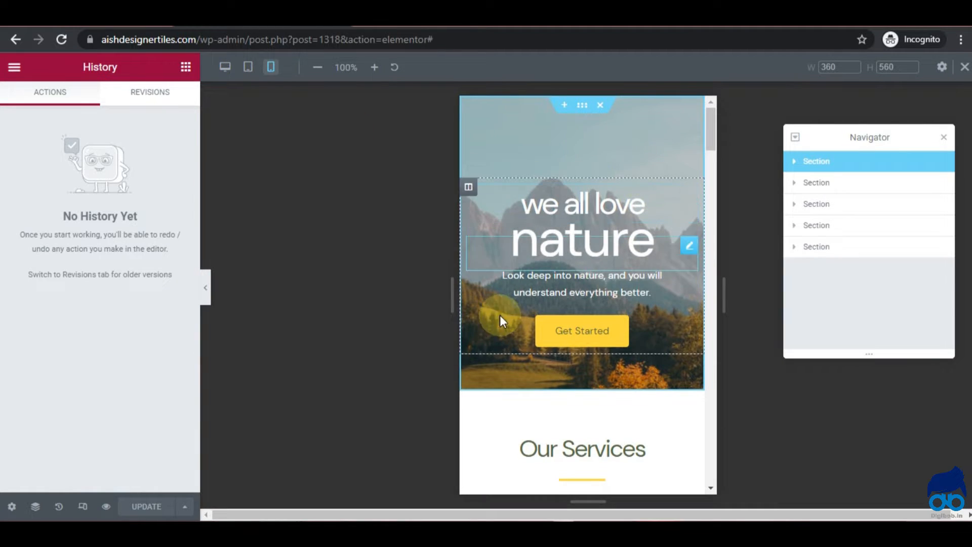
scroll(645, 407, "down", 2)
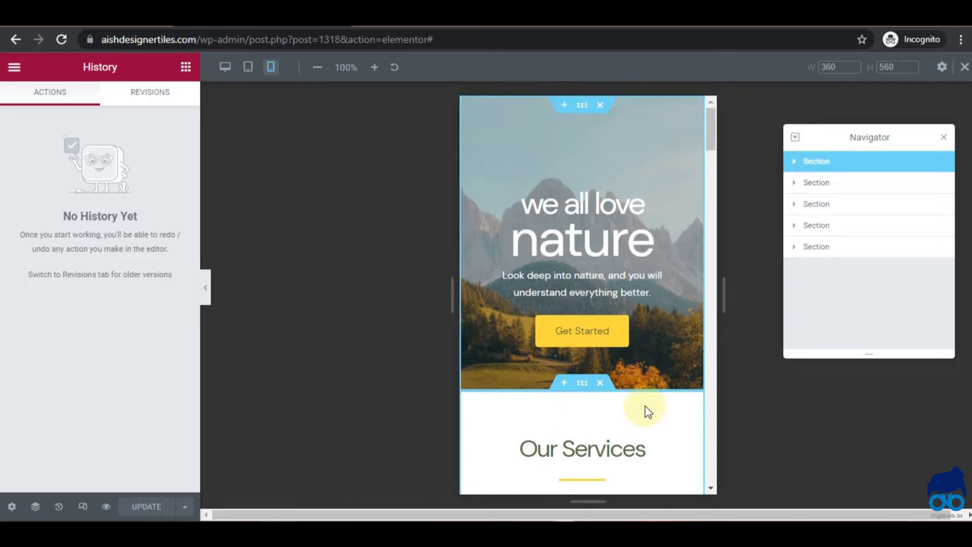
scroll(645, 406, "down", 4)
scroll(645, 406, "down", 3)
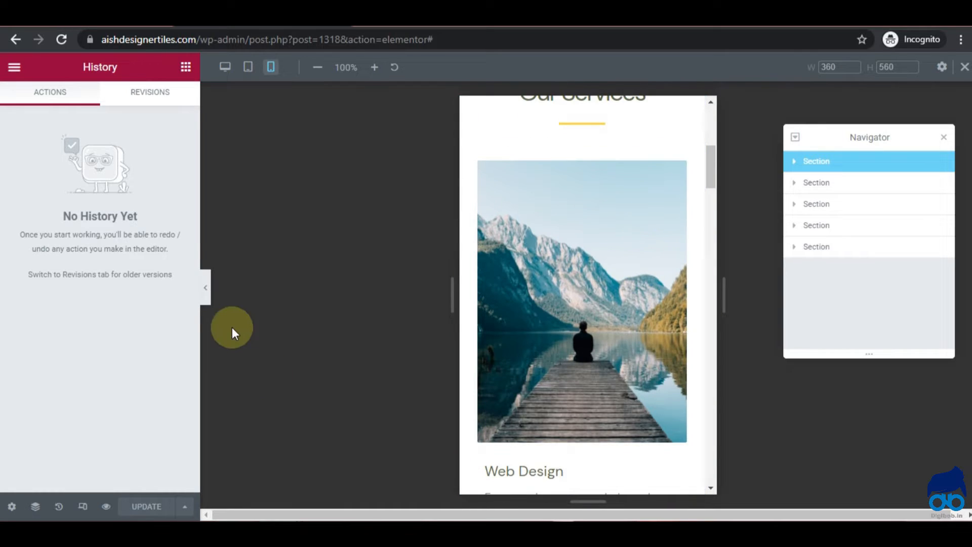
- Collapse the editor panel and review the page layout at tablet size
left_click(207, 296)
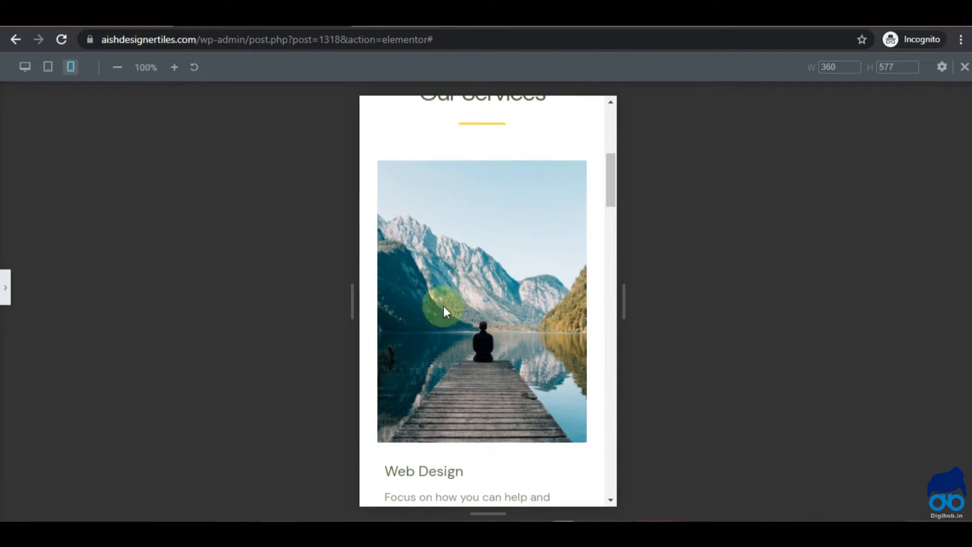
left_click(50, 68)
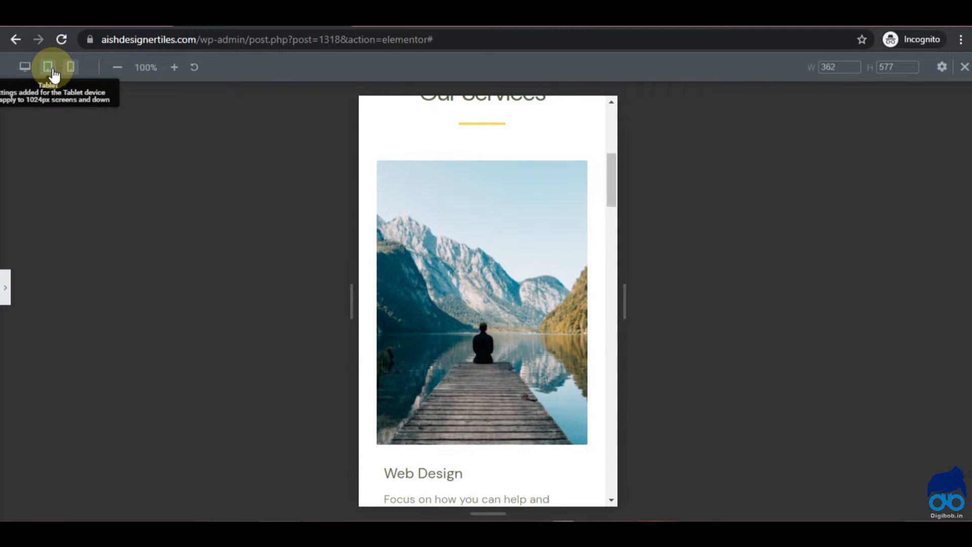
scroll(557, 431, "down", 8)
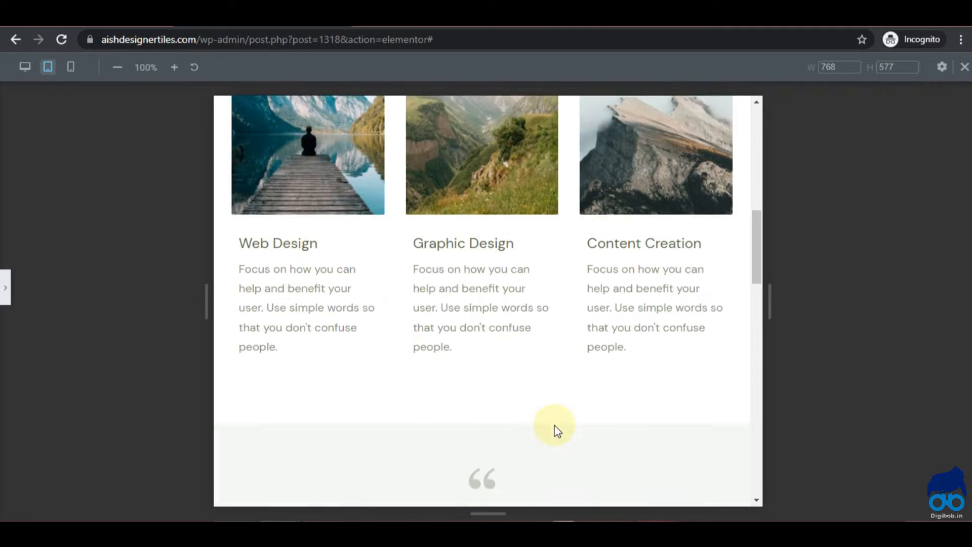
scroll(557, 431, "up", 6)
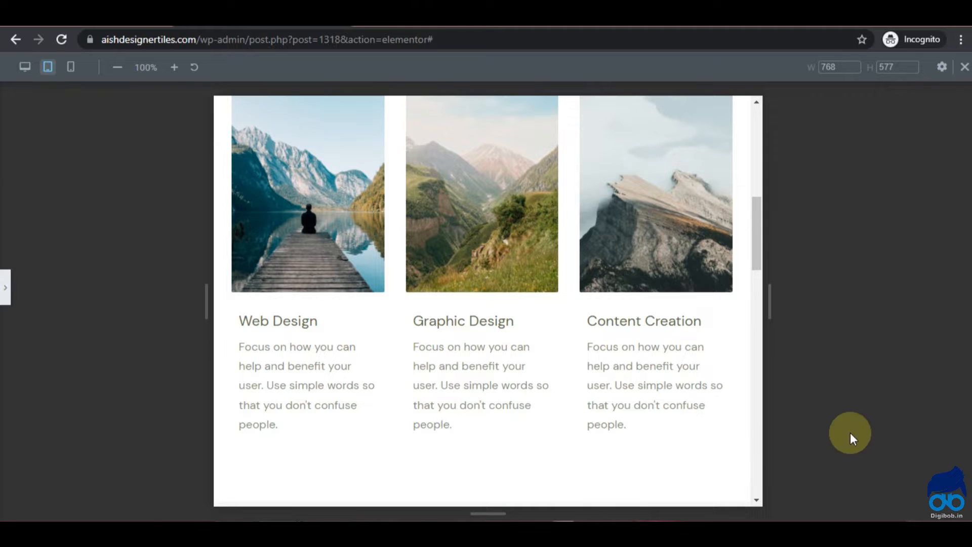
scroll(760, 436, "up", 6)
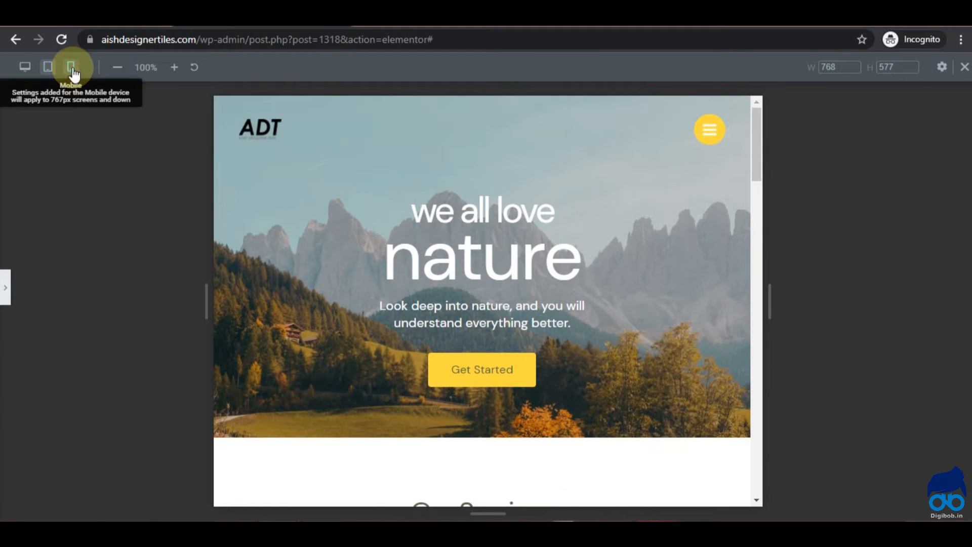
- View the page at mobile size and resize the preview frame to 320 wide by 577 high
left_click(72, 71)
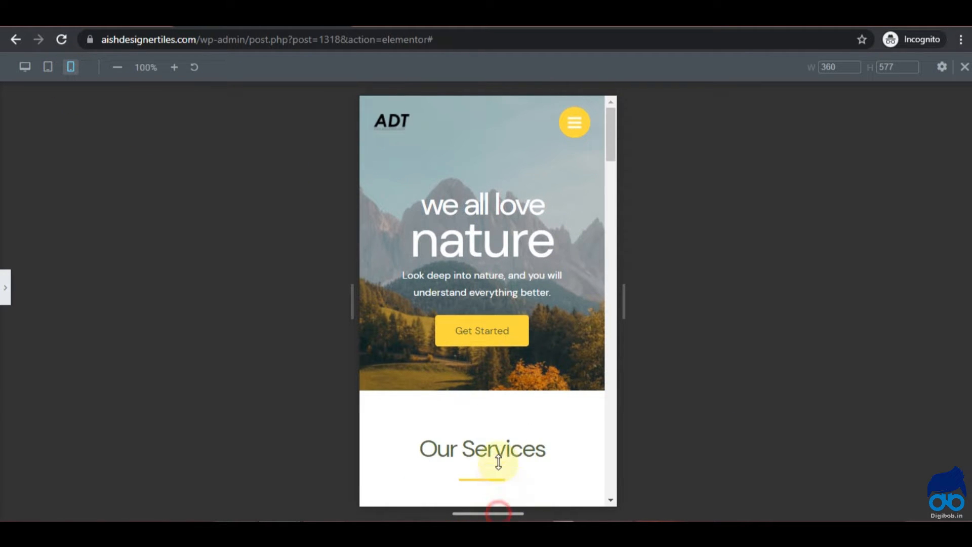
left_click_drag(497, 513, 579, 371)
left_click_drag(624, 275, 548, 272)
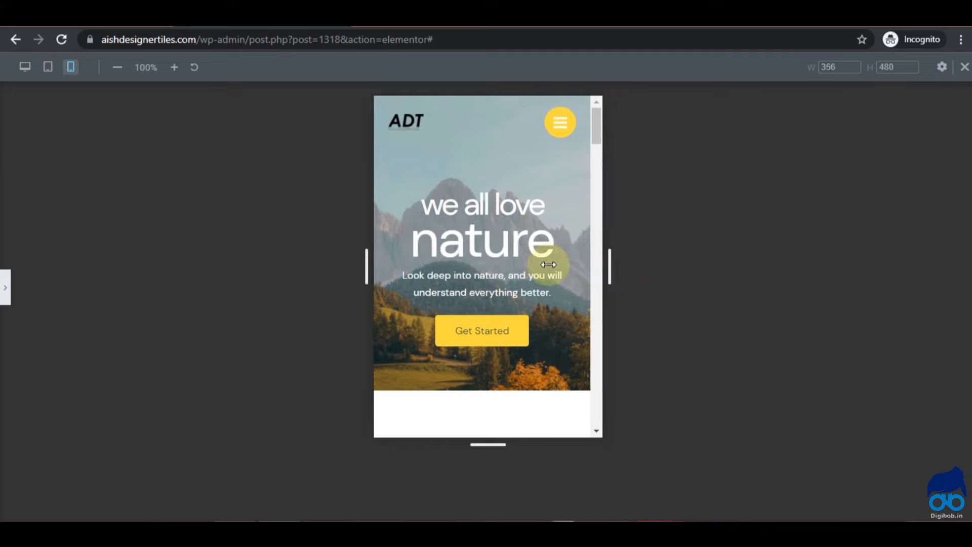
left_click_drag(491, 445, 484, 514)
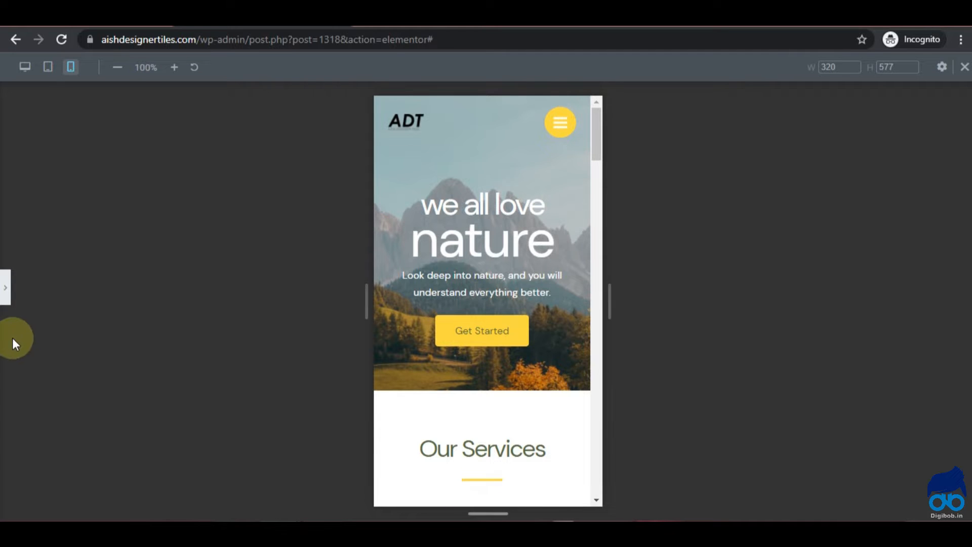
- Restore the editor panel and desktop view, and check the full page preview before returning to the editor
left_click(11, 294)
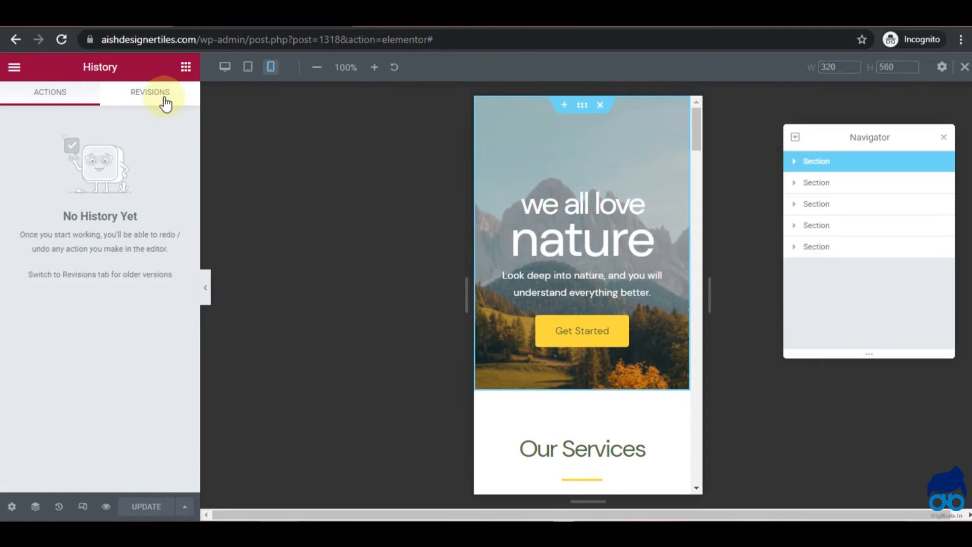
left_click(226, 68)
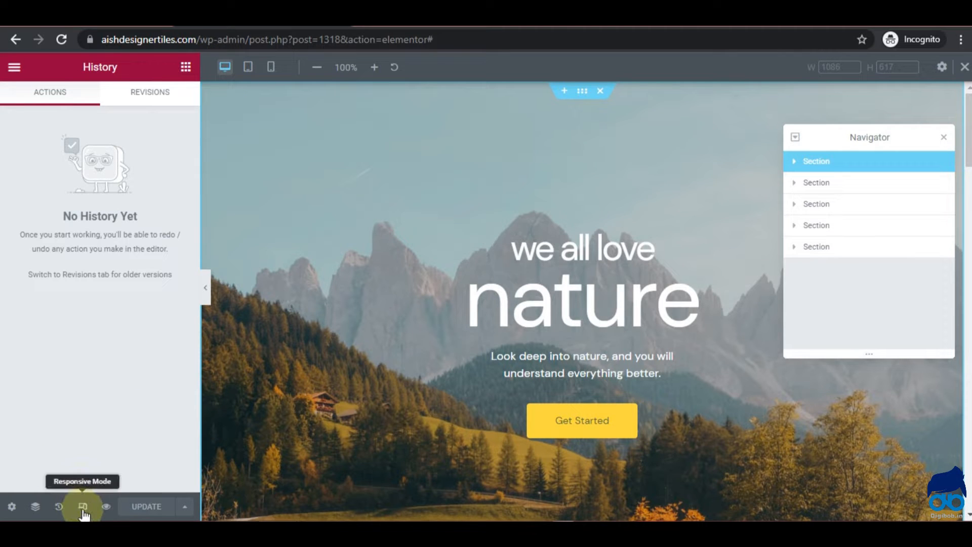
left_click(108, 508)
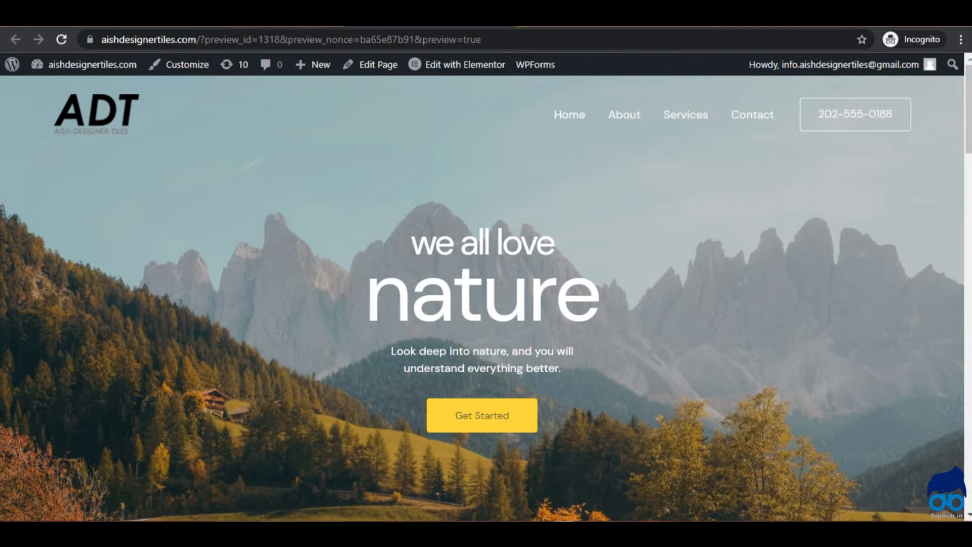
left_click(507, 12)
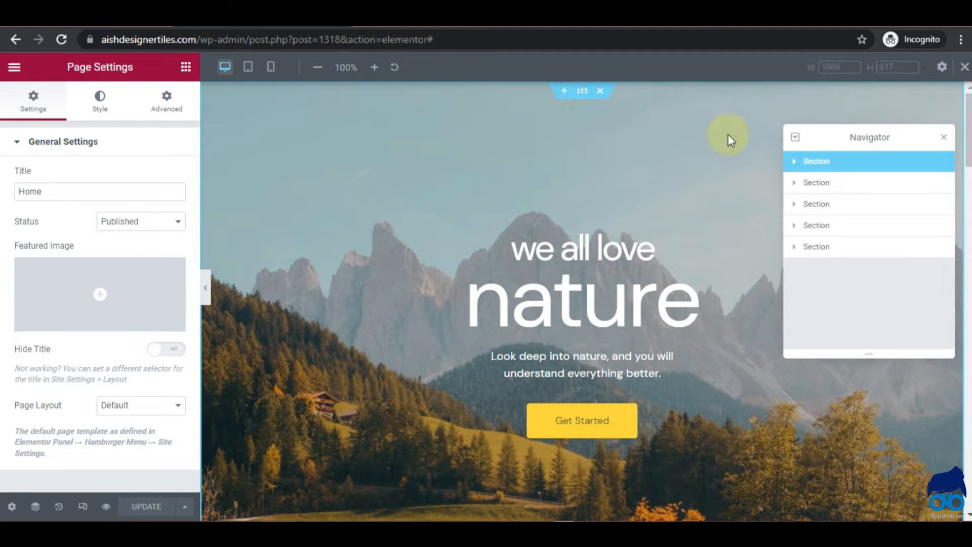
- Expand the first section and its column in the Navigator, select the column, and move the Navigator clear of the heading's edit handle
left_click(791, 163)
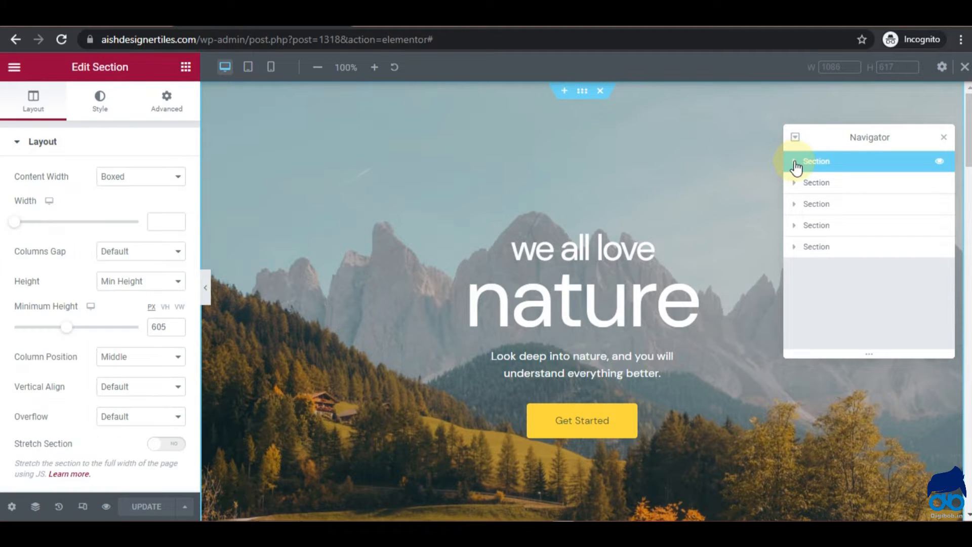
left_click(795, 162)
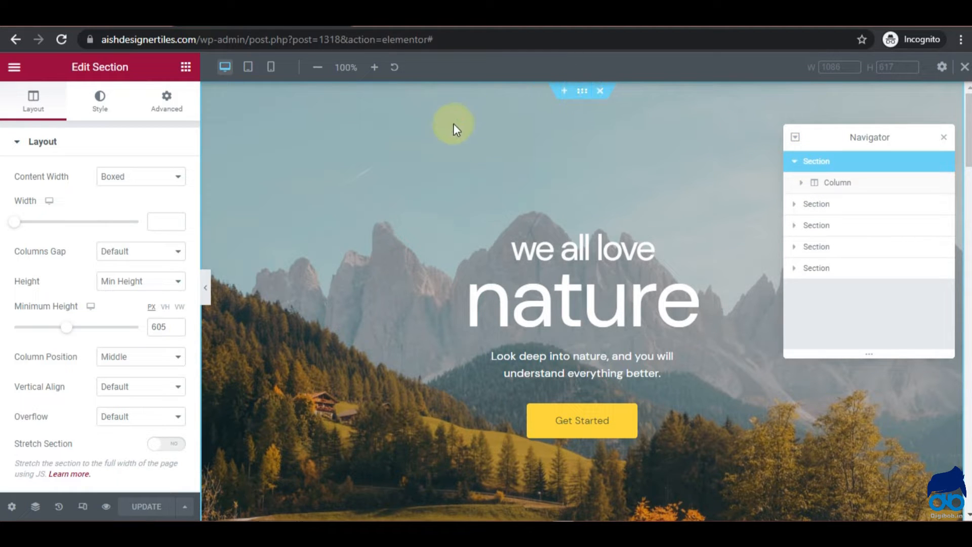
left_click(803, 185)
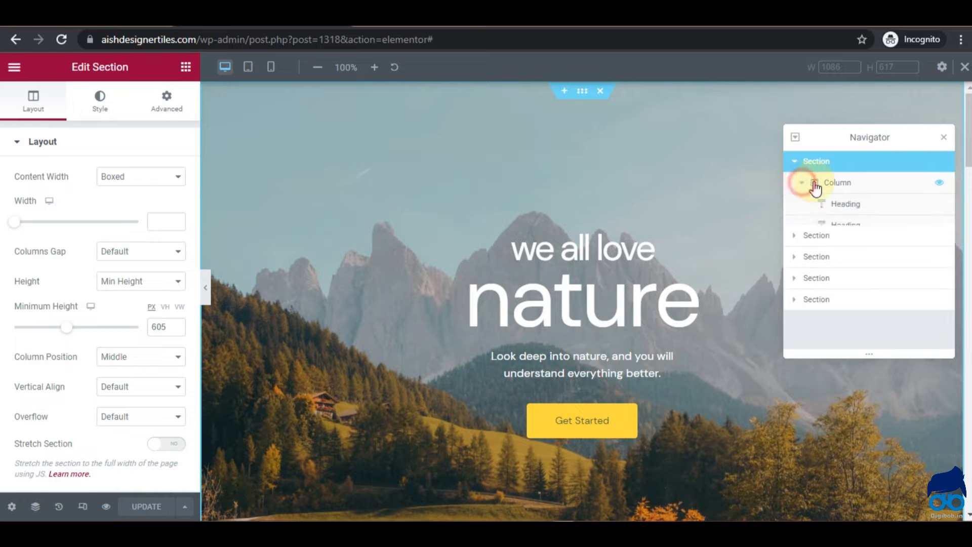
left_click(841, 186)
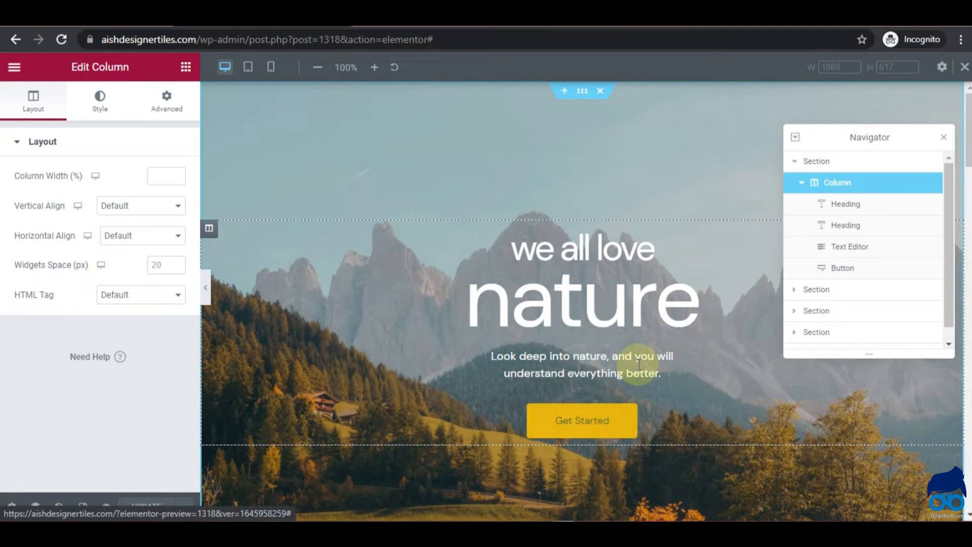
left_click_drag(880, 137, 792, 31)
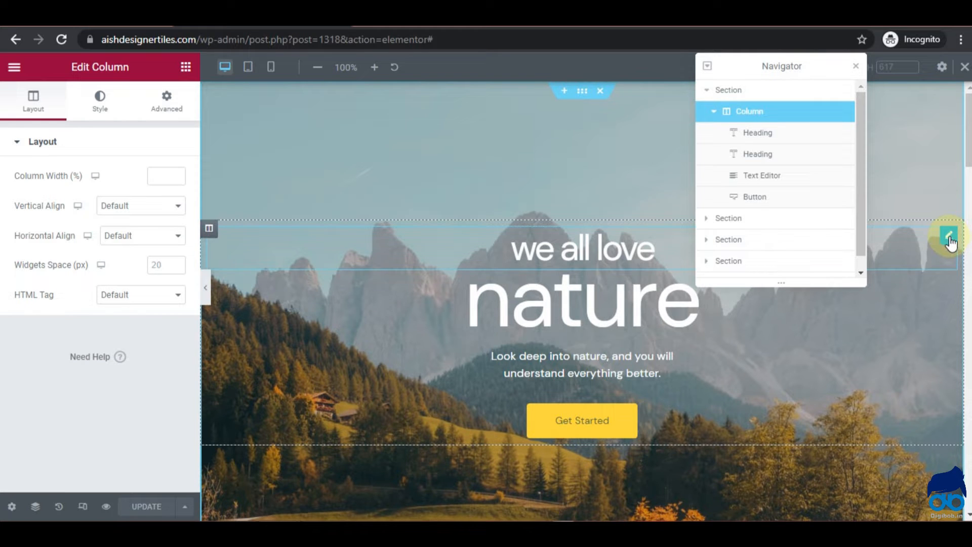
- Delete the "we all love" and "nature" headings from the first section
left_click(949, 236)
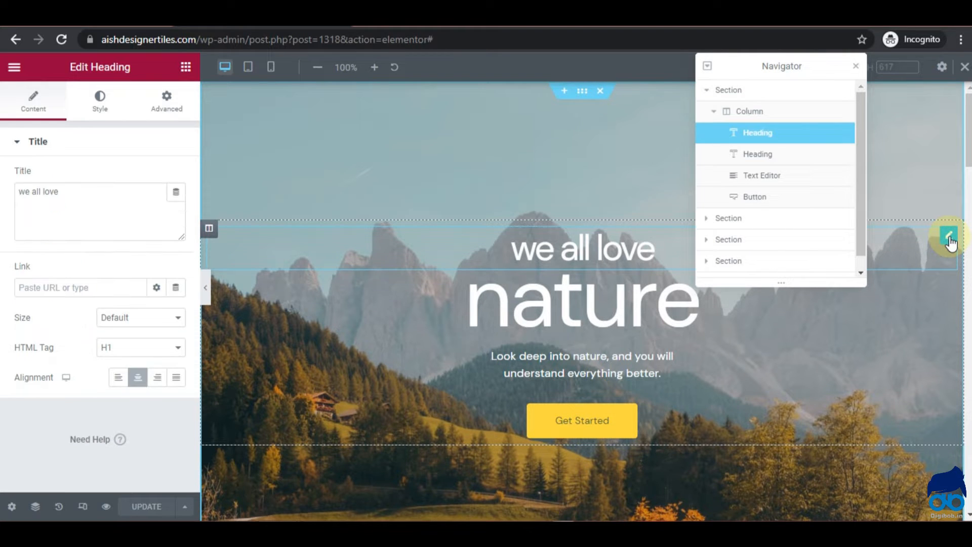
right_click(950, 240)
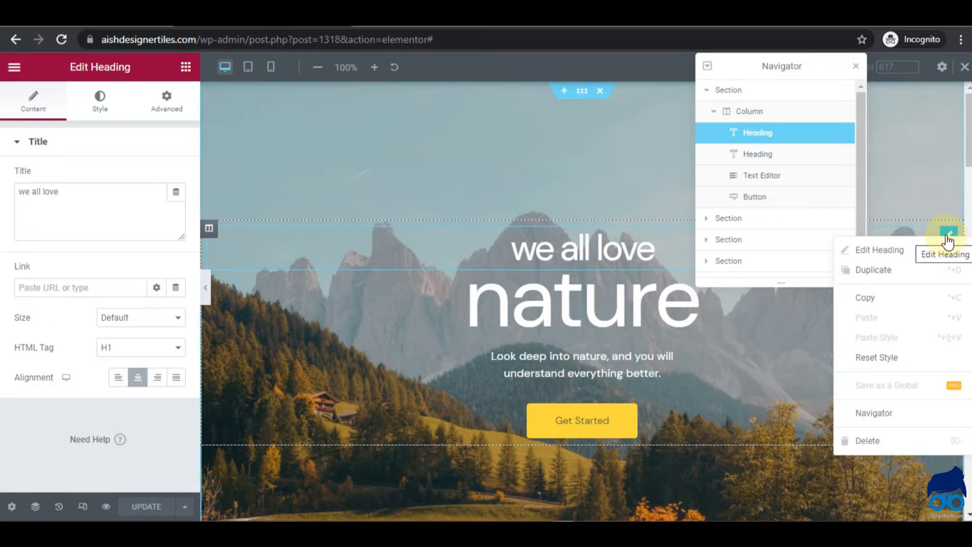
left_click(882, 447)
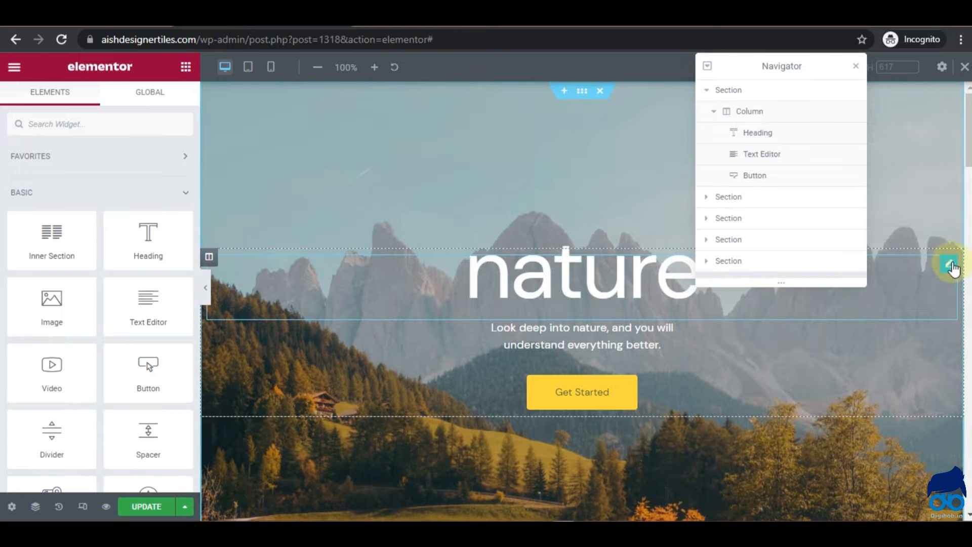
right_click(952, 267)
left_click(875, 463)
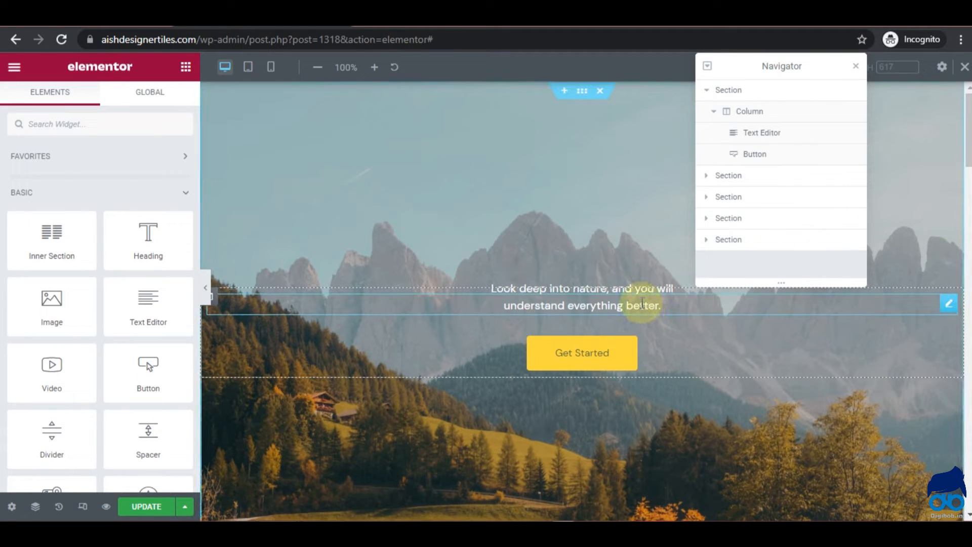
- Delete the "Look deep into nature" text block from the first section and open the Get Started button's content settings
right_click(950, 307)
left_click(886, 504)
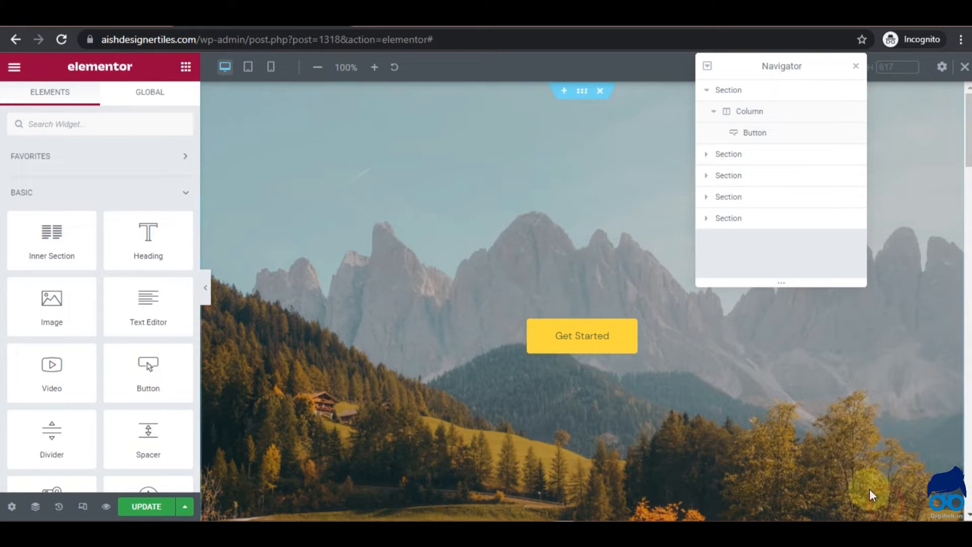
left_click(590, 343)
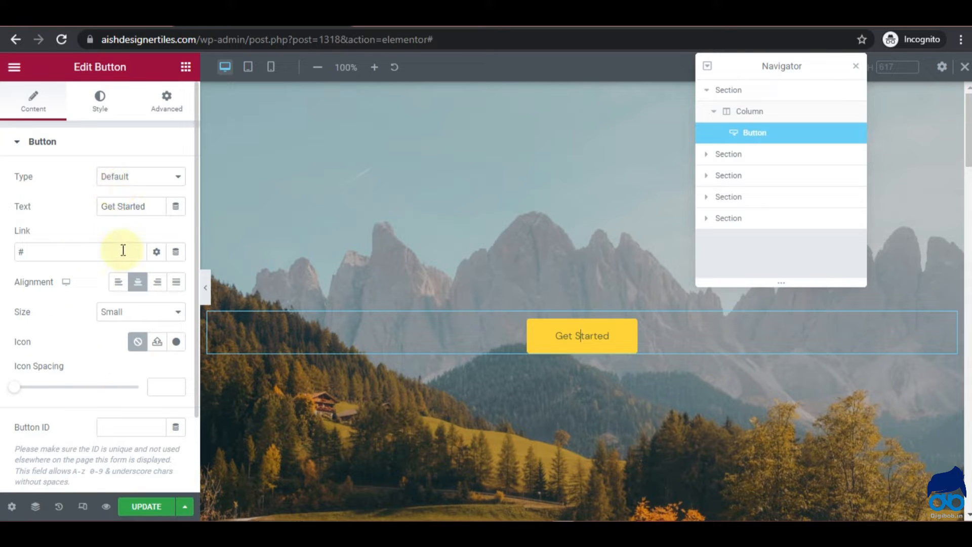
scroll(126, 384, "down", 2)
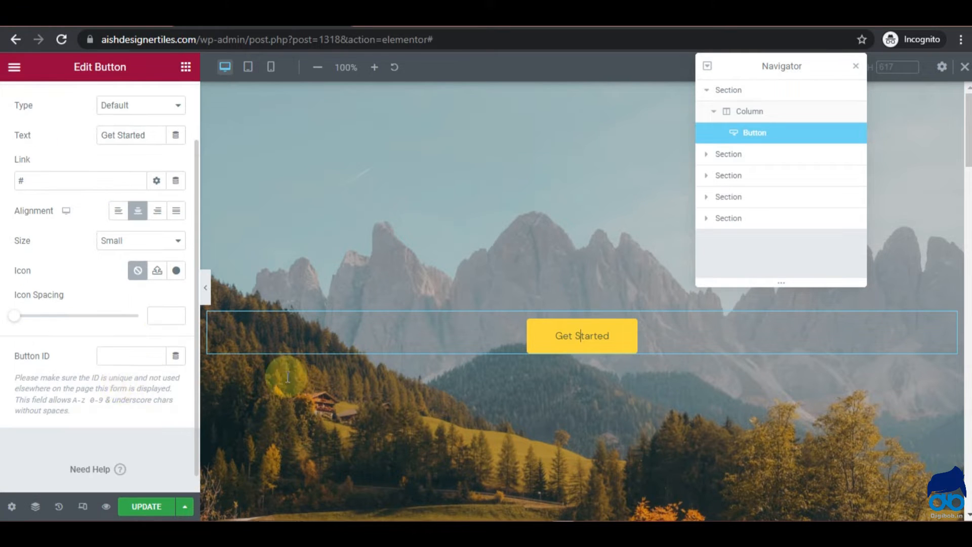
- Replace the Get Started button's text with "Contact us" directly on the page
double_click(586, 335)
left_click(613, 338)
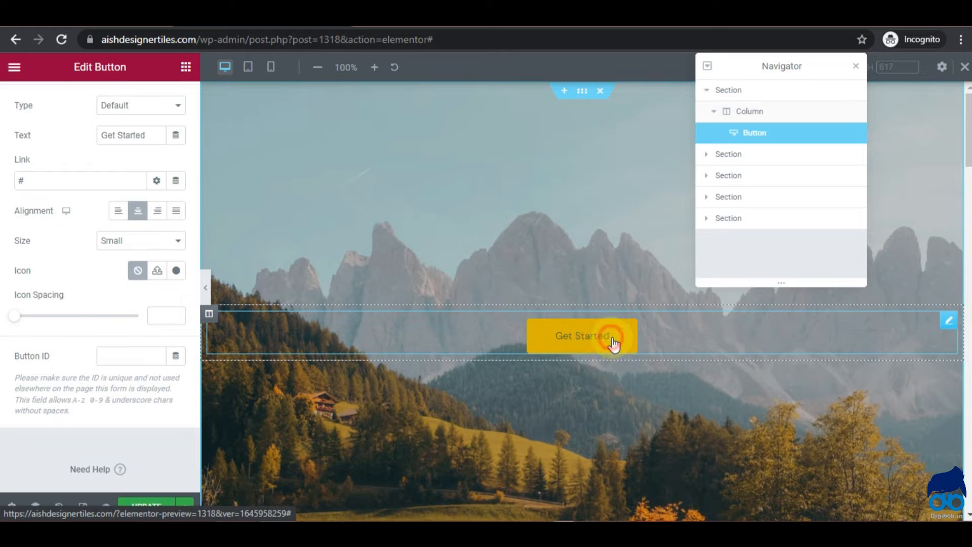
double_click(595, 336)
left_click(606, 334)
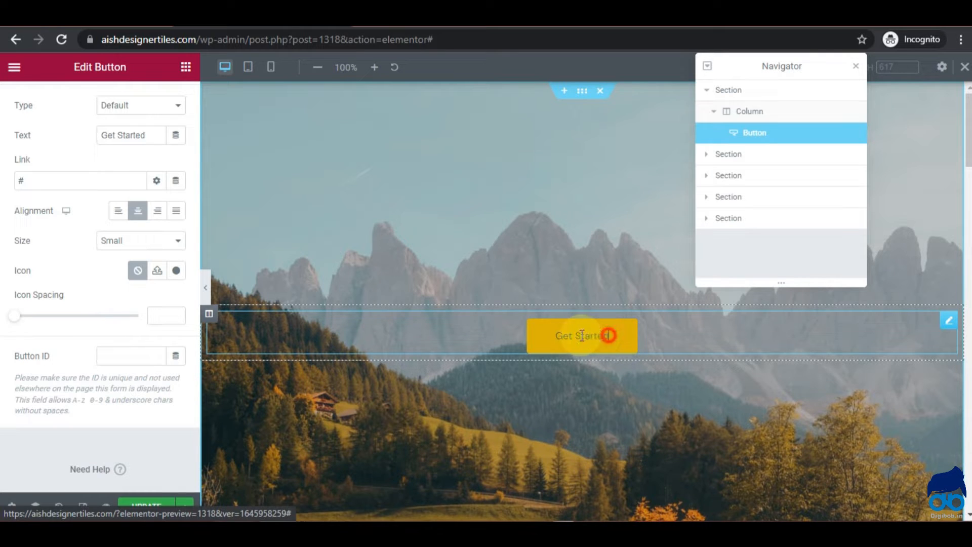
left_click_drag(609, 337, 545, 336)
key("BackSpace")
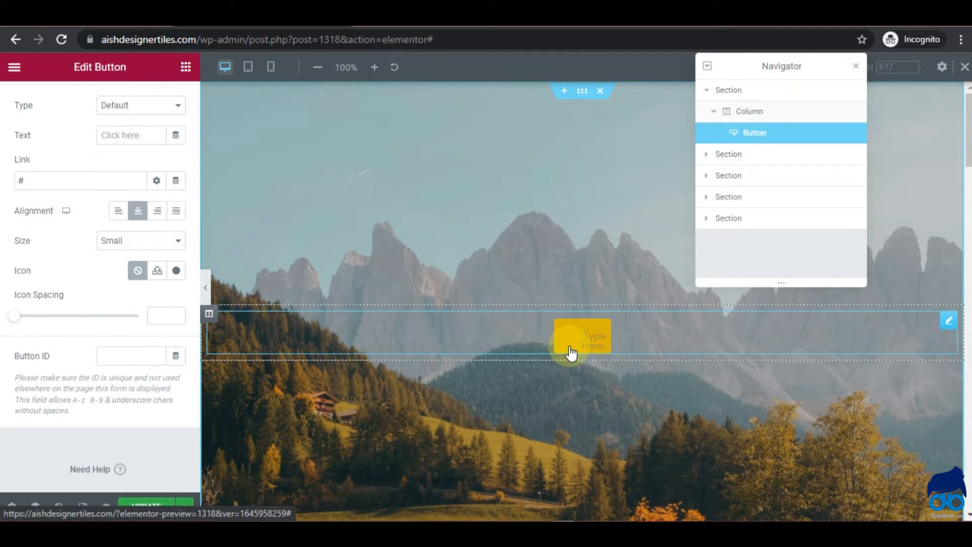
type("COntact")
key("BackSpace")
key("BackSpace")
key("BackSpace")
key("BackSpace")
key("BackSpace")
key("BackSpace")
key("BackSpace")
type("Contact us")
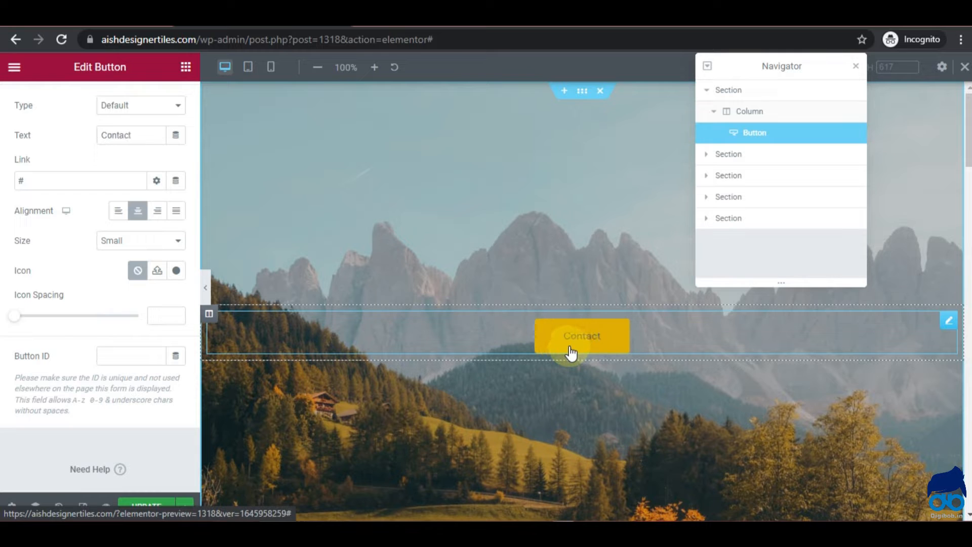
left_click(563, 438)
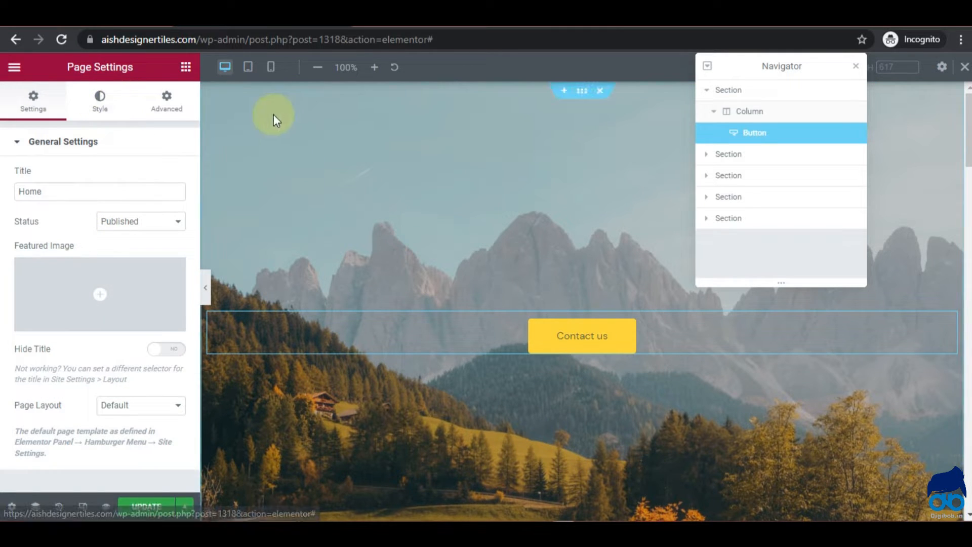
- Add a Heading widget above the Contact us button in the first section
left_click(185, 68)
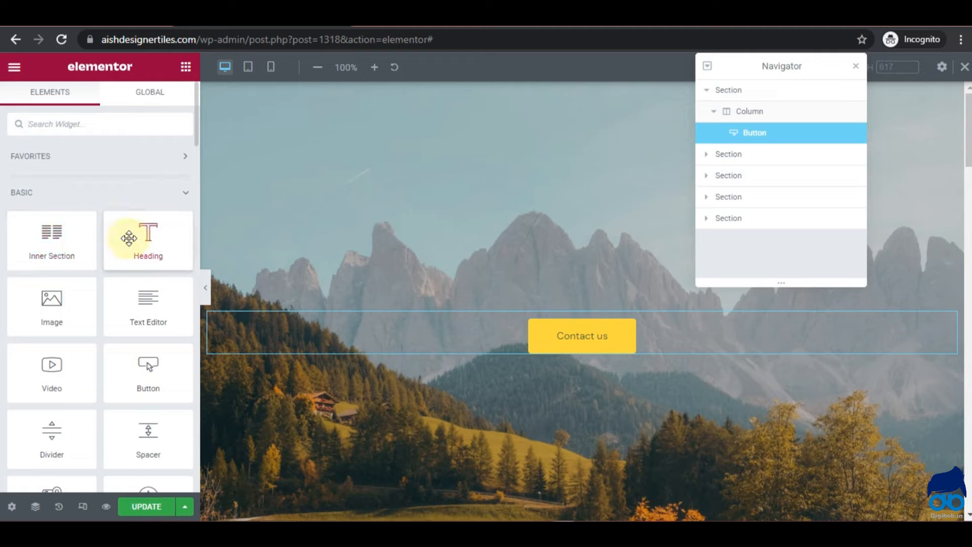
left_click_drag(148, 239, 550, 314)
left_click_drag(549, 311, 549, 311)
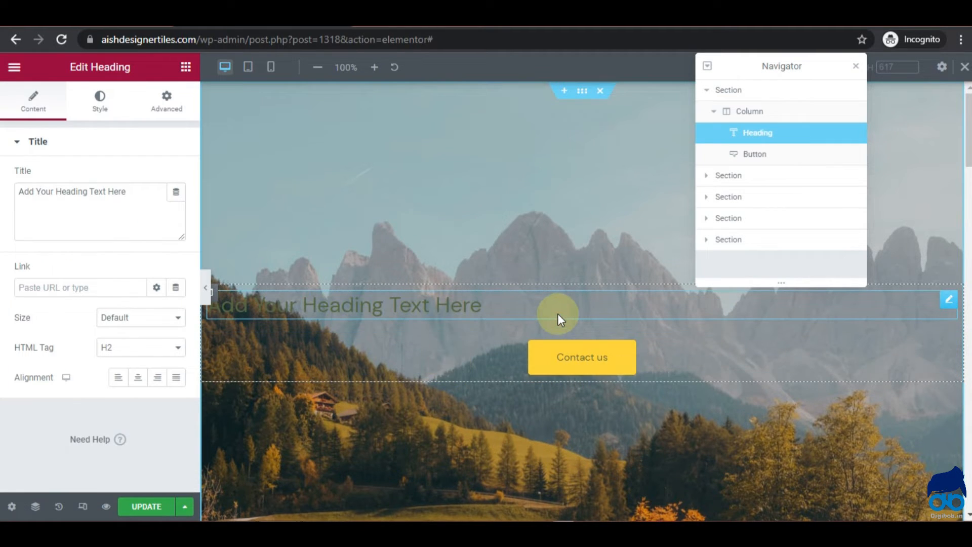
- Set the new heading's title to "Welcome to Aish designer tiles" and align it to the center
left_click(403, 307)
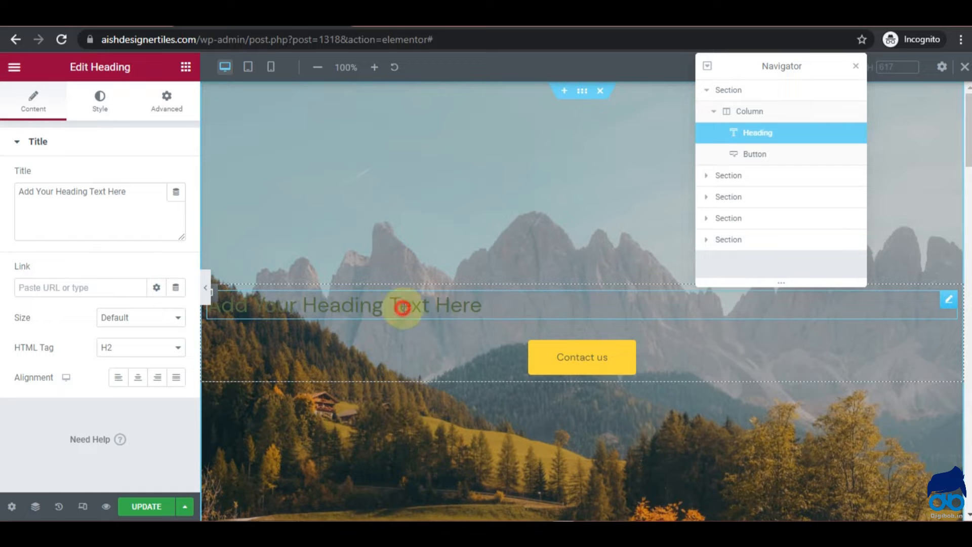
double_click(458, 306)
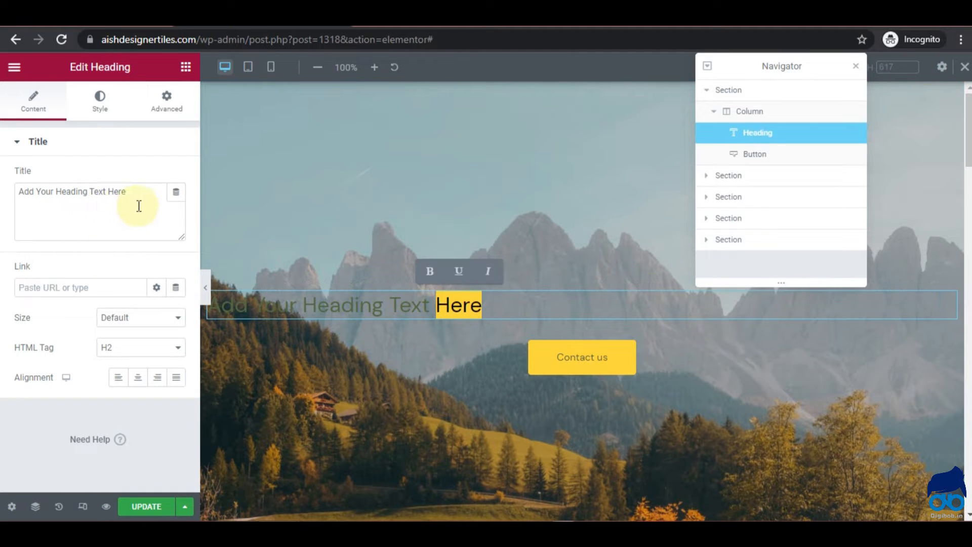
left_click_drag(130, 192, 2, 193)
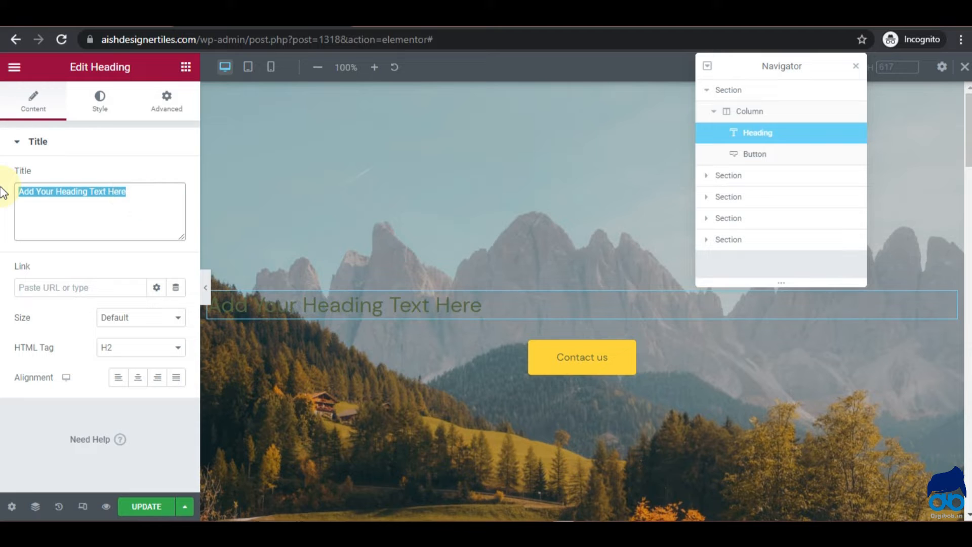
type("Welcome to Aish designer tiles")
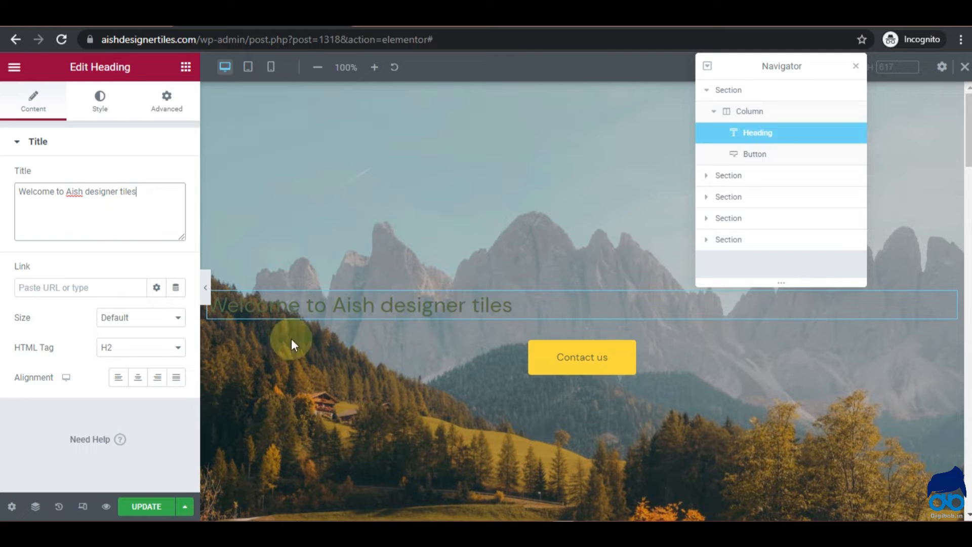
left_click_drag(511, 307, 222, 311)
left_click(125, 198)
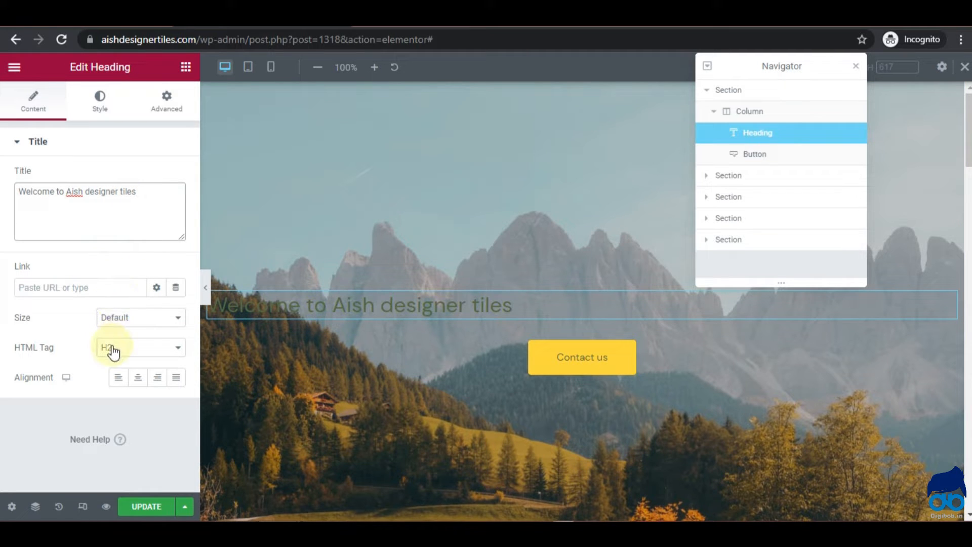
left_click(138, 379)
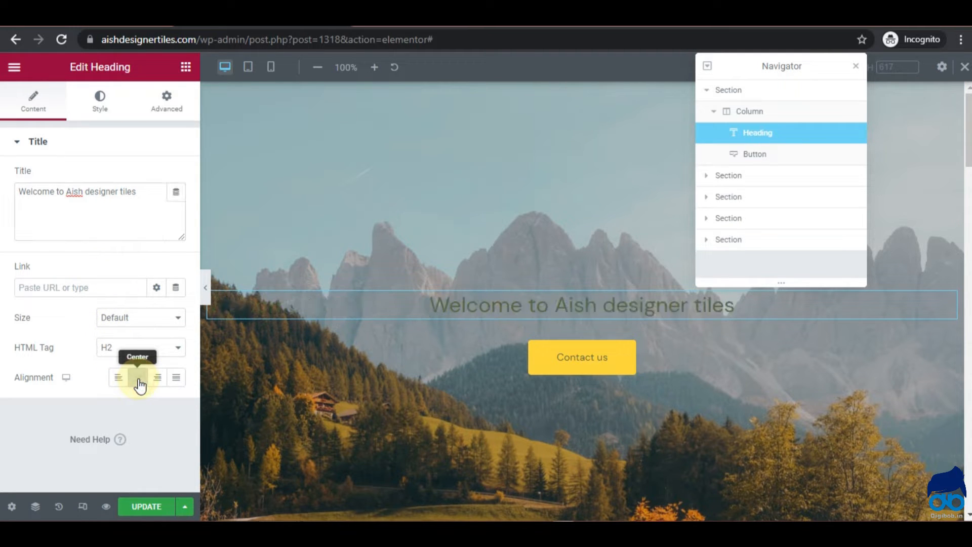
- Set the heading's text color to near-opaque black, #000000FC
left_click(100, 104)
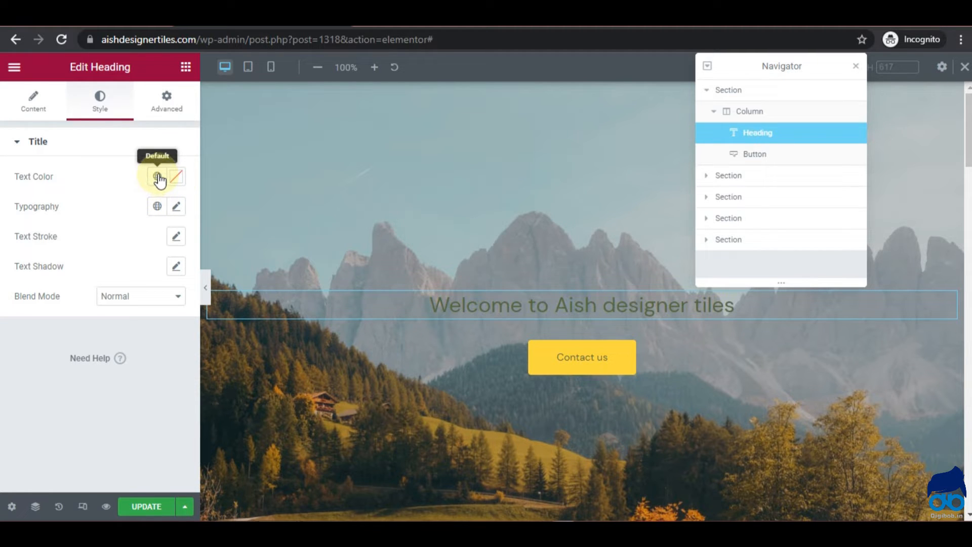
left_click(178, 178)
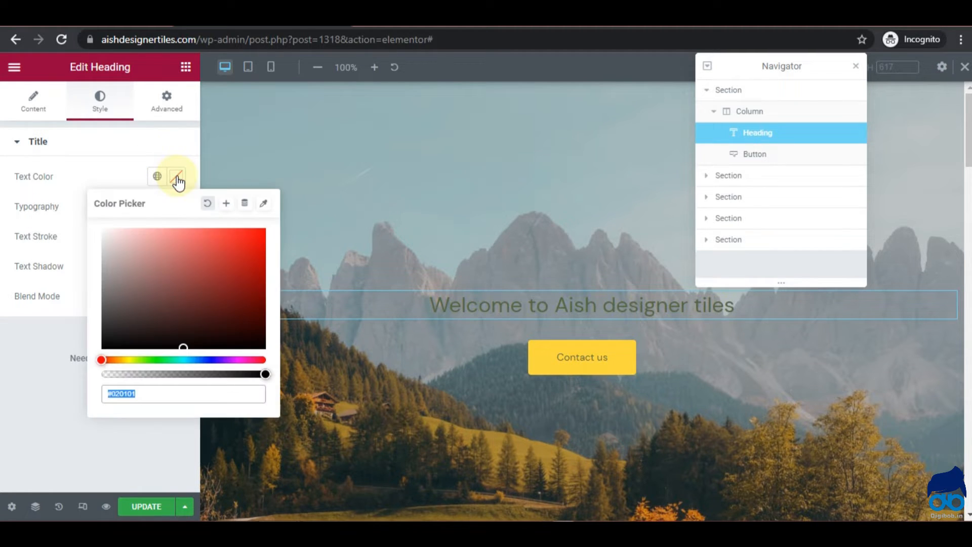
mouse_move(194, 286)
left_mouse_down()
mouse_move(98, 358)
mouse_move(74, 354)
left_mouse_up()
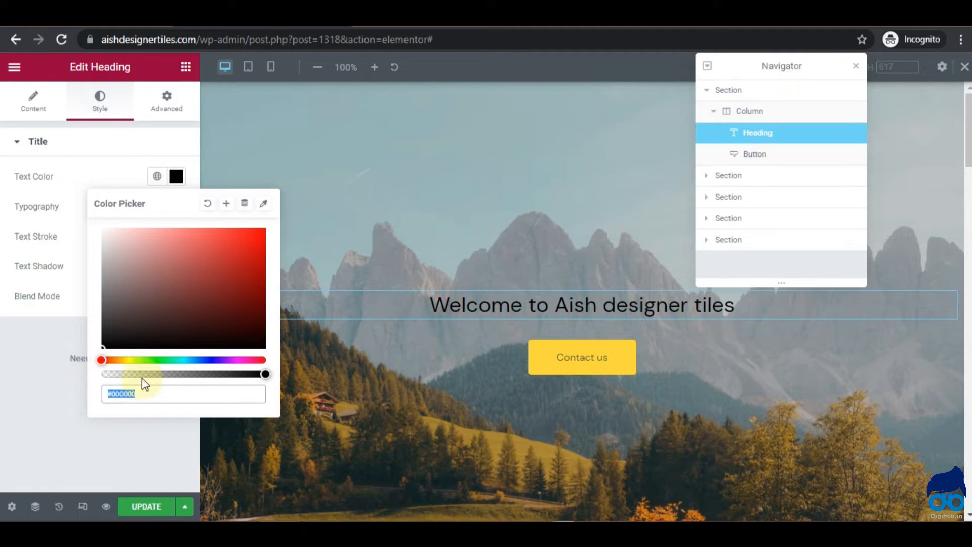
left_click_drag(146, 374, 270, 357)
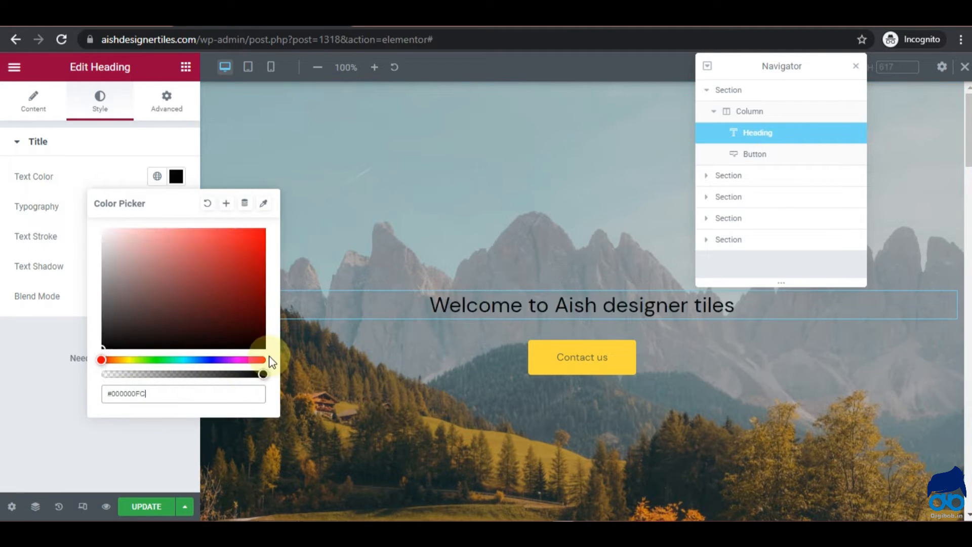
left_click(53, 386)
- Set the heading's typography to size 50 px and weight 600
left_click(176, 206)
scroll(169, 278, "down", 2)
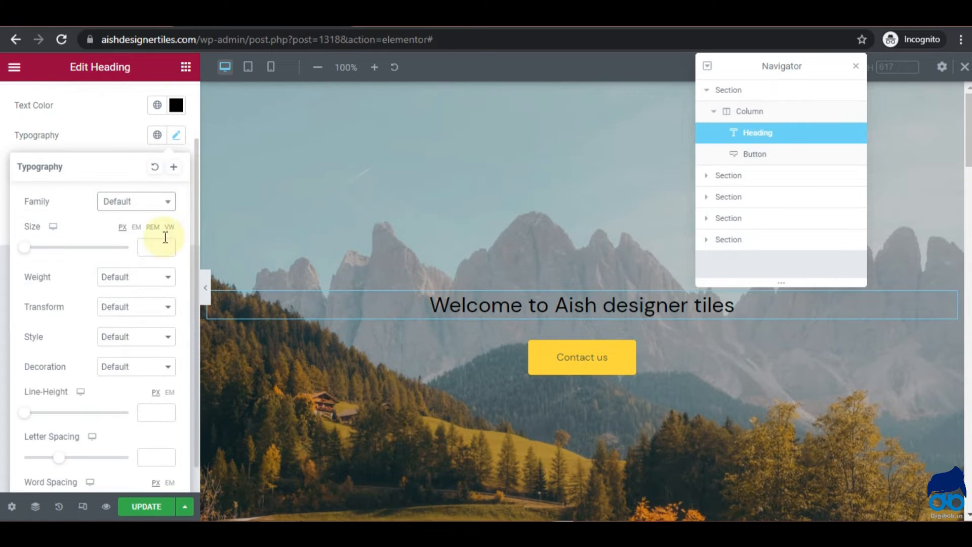
left_click_drag(30, 248, 50, 250)
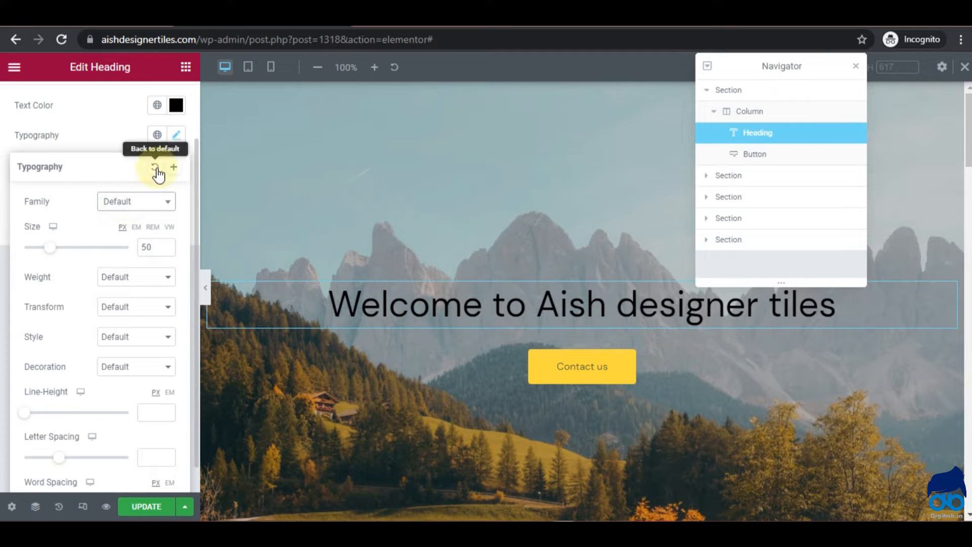
left_click(146, 280)
left_click(124, 329)
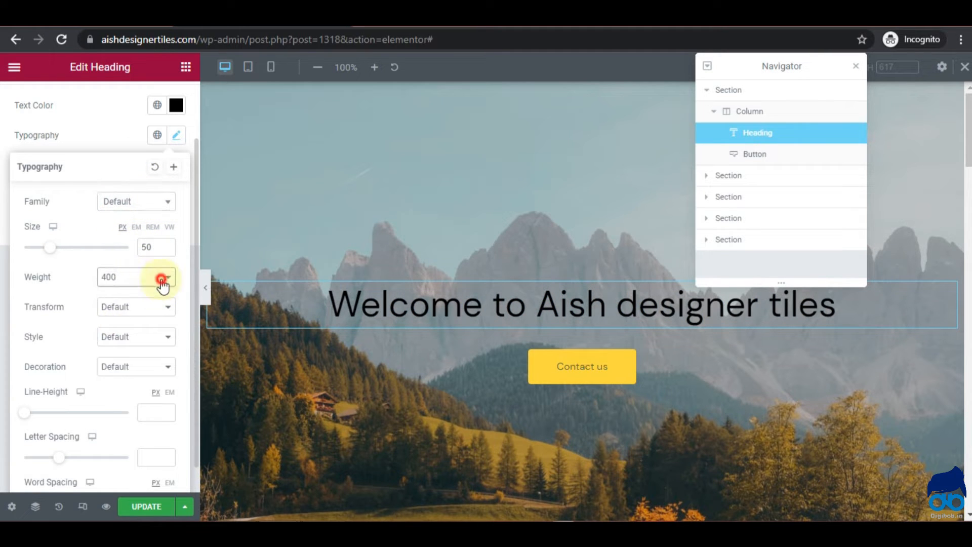
left_click(158, 277)
left_click(120, 369)
left_click(129, 278)
left_click(114, 326)
left_click(132, 283)
left_click(120, 349)
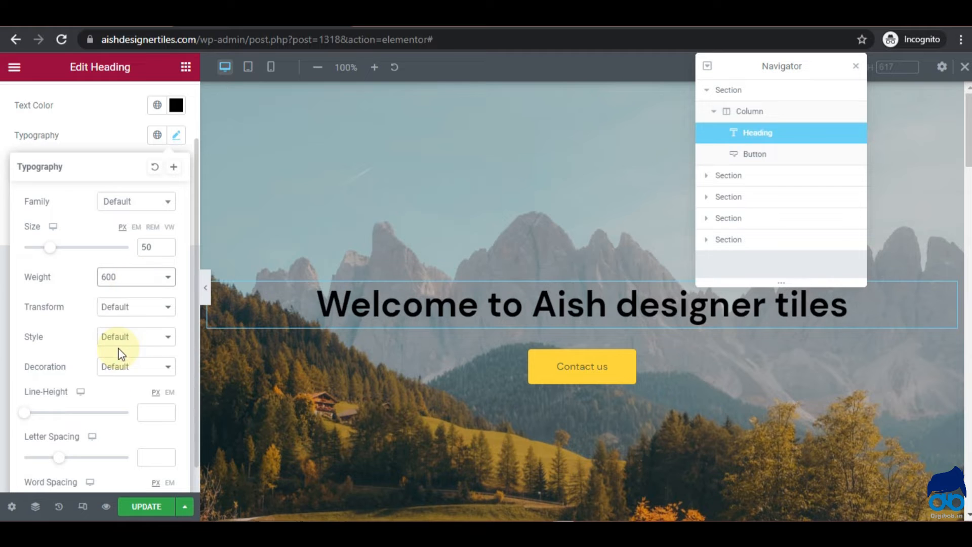
- Make the heading italic with a line height of 100 px, letter spacing of 1.6 and word spacing of 2 px
left_click(121, 338)
left_click(140, 368)
scroll(141, 364, "down", 1)
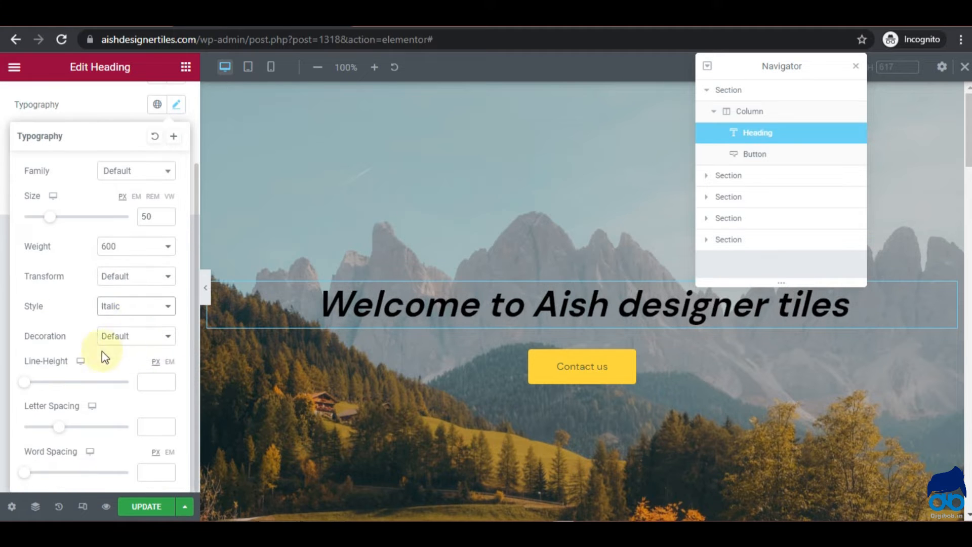
left_click_drag(24, 382, 140, 372)
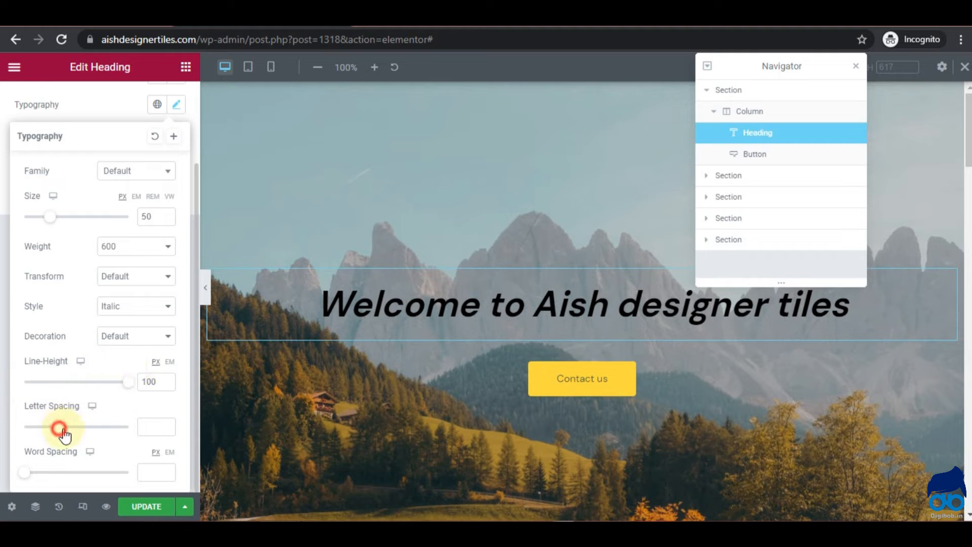
left_click_drag(64, 432, 73, 429)
mouse_move(26, 471)
left_mouse_down()
mouse_move(43, 471)
mouse_move(26, 472)
left_mouse_up()
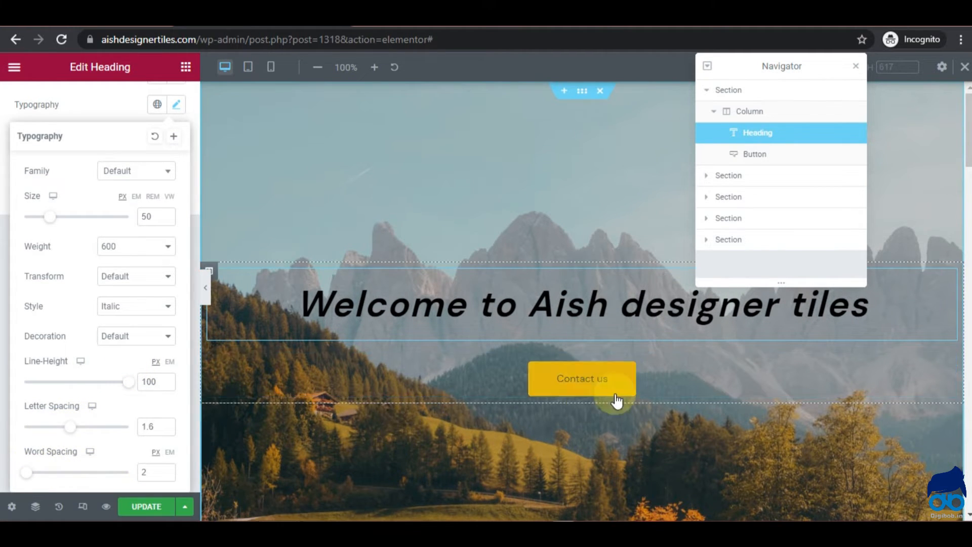
- Set the Contact us button's normal background color to semi-transparent white, #FFFFFFBD
left_click(626, 379)
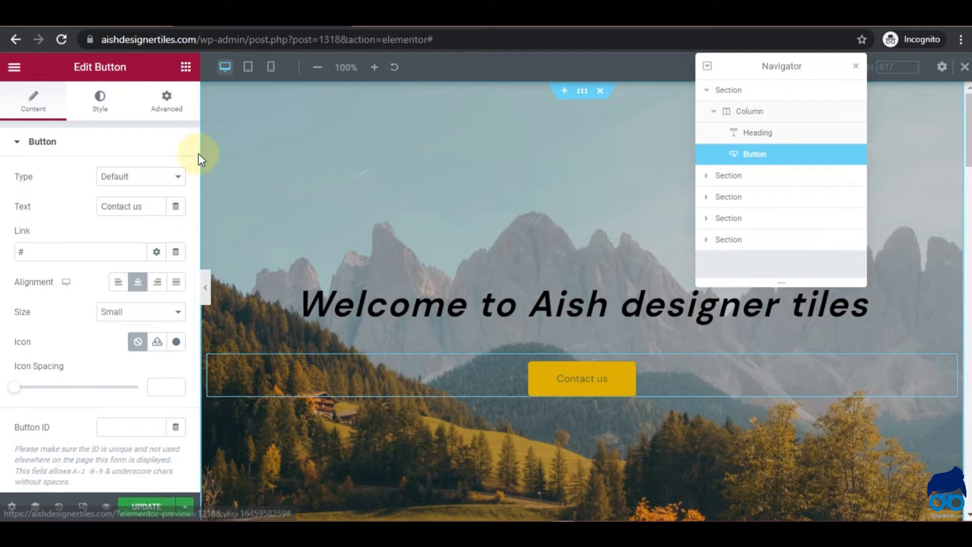
left_click(100, 107)
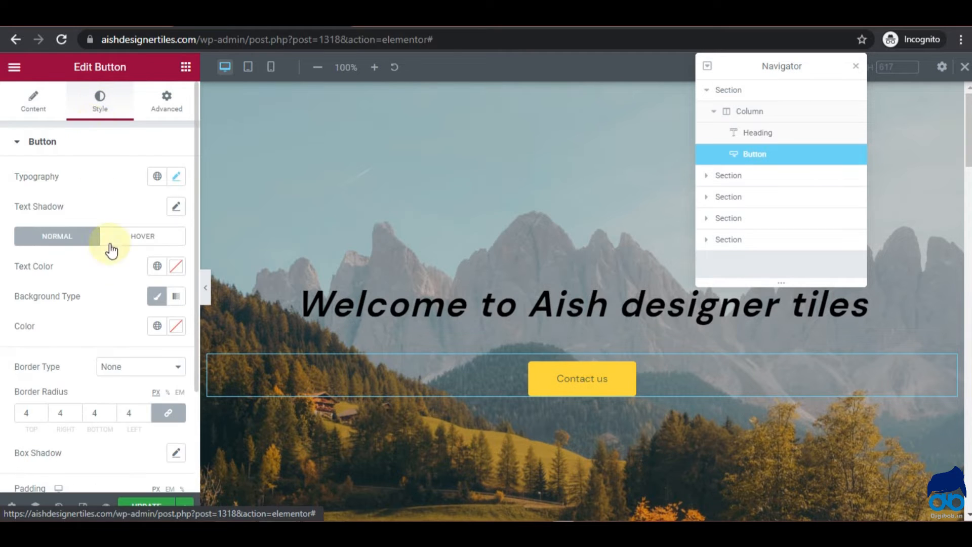
scroll(51, 325, "down", 3)
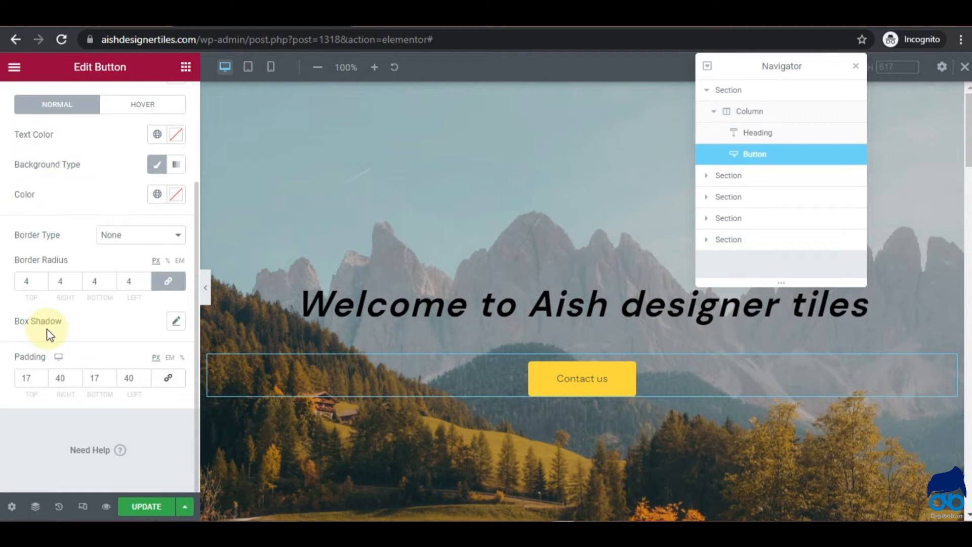
scroll(48, 335, "up", 2)
scroll(48, 335, "up", 2)
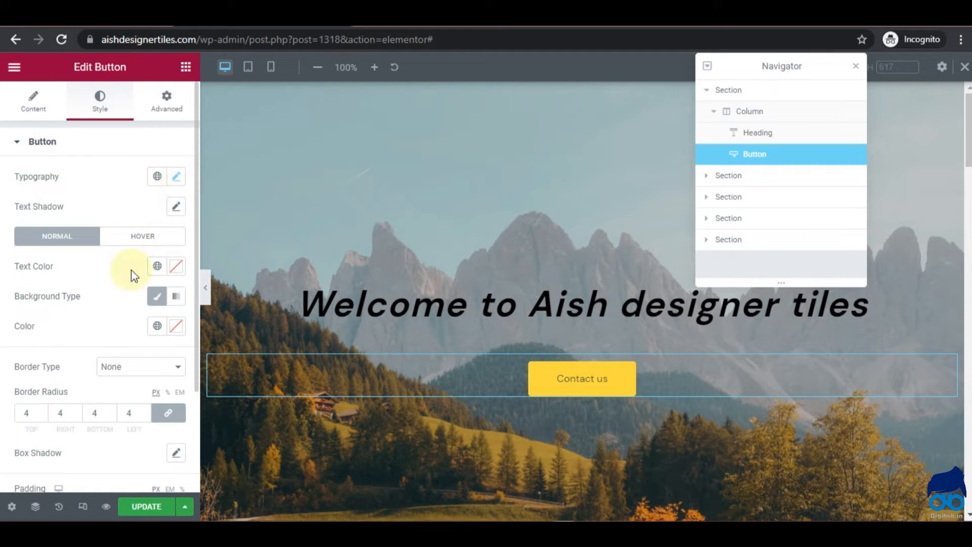
left_click(175, 326)
left_click(136, 216)
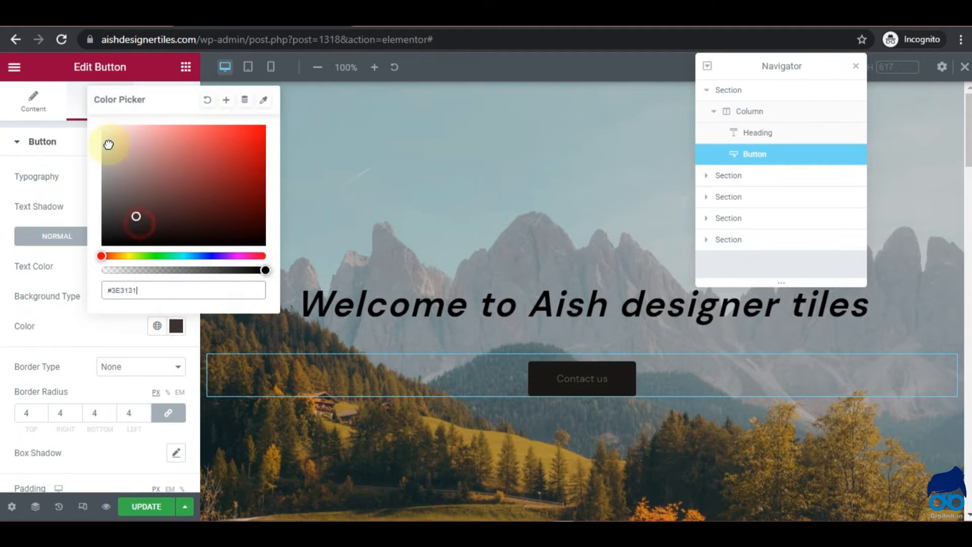
left_click_drag(109, 145, 108, 130)
left_click_drag(154, 270, 227, 269)
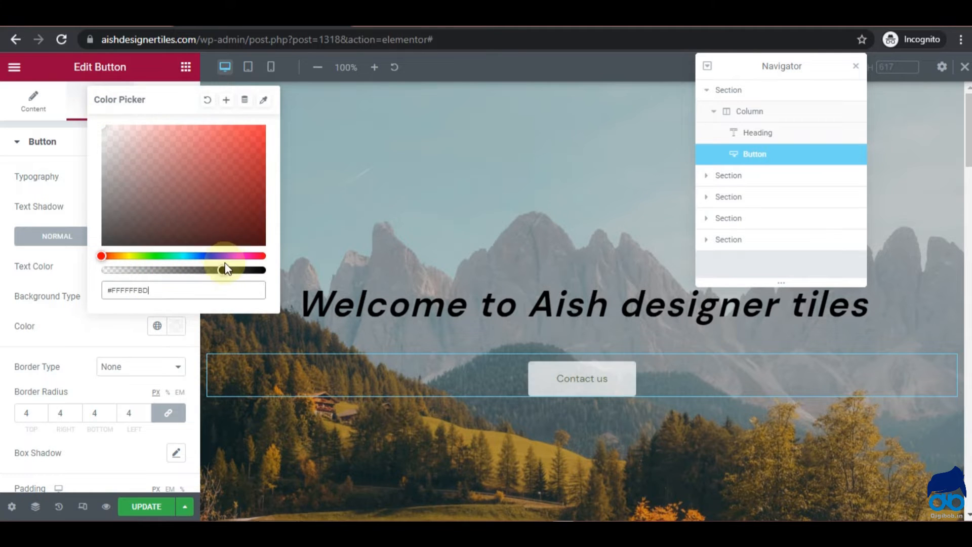
left_click(99, 332)
- Set the Contact us button's typography to size 20 px and weight 300
left_click(177, 176)
left_click_drag(154, 289, 114, 295)
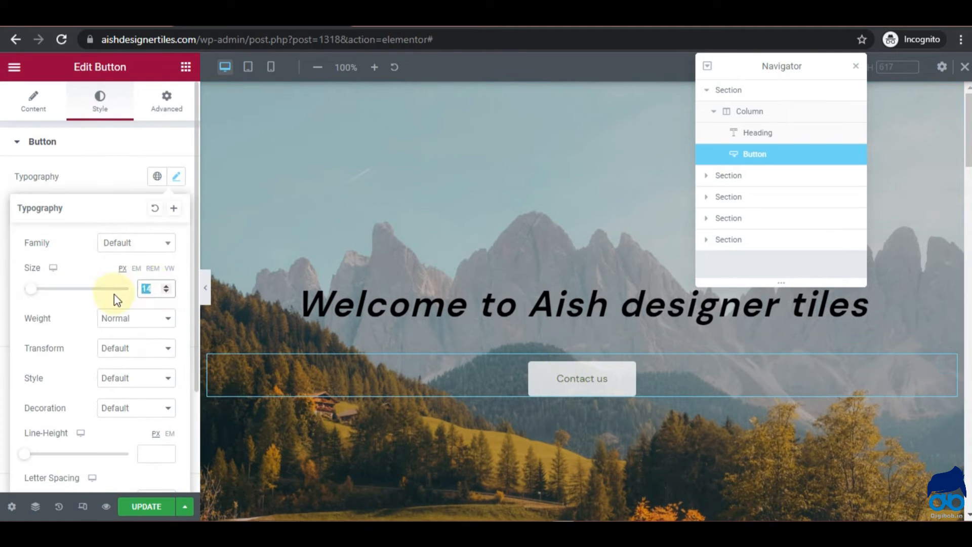
type("20")
left_click(124, 319)
left_click(120, 356)
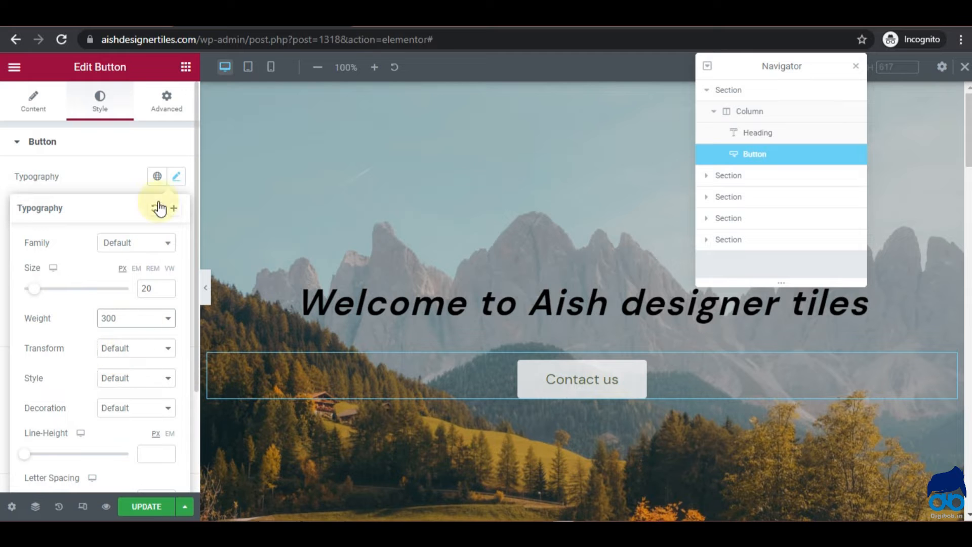
- Set the Contact us button's normal text color to black, #000000
left_click(176, 177)
left_click(176, 266)
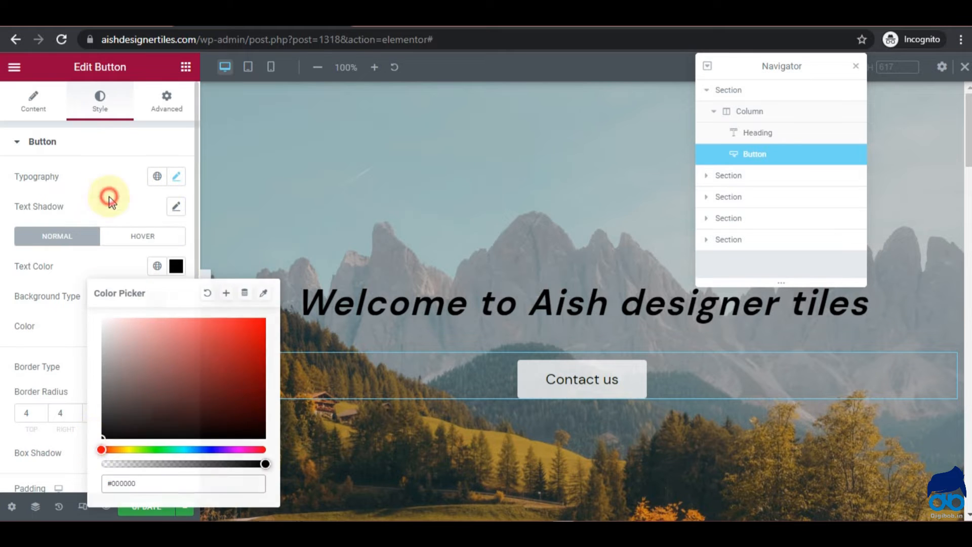
left_click(109, 200)
- Preview the page's first section at full width with the editing panel hidden, checking the heading and the Contact us button
left_click(208, 292)
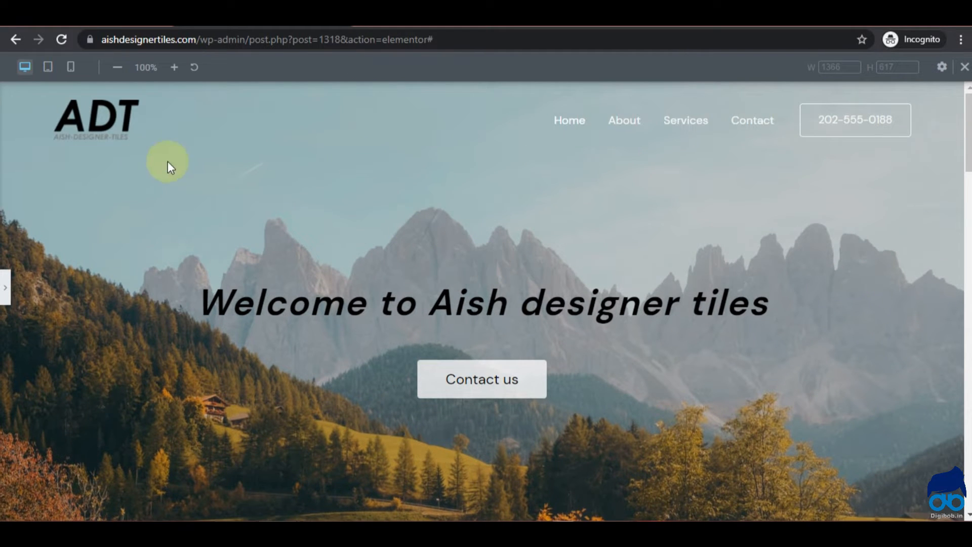
scroll(639, 351, "down", 5)
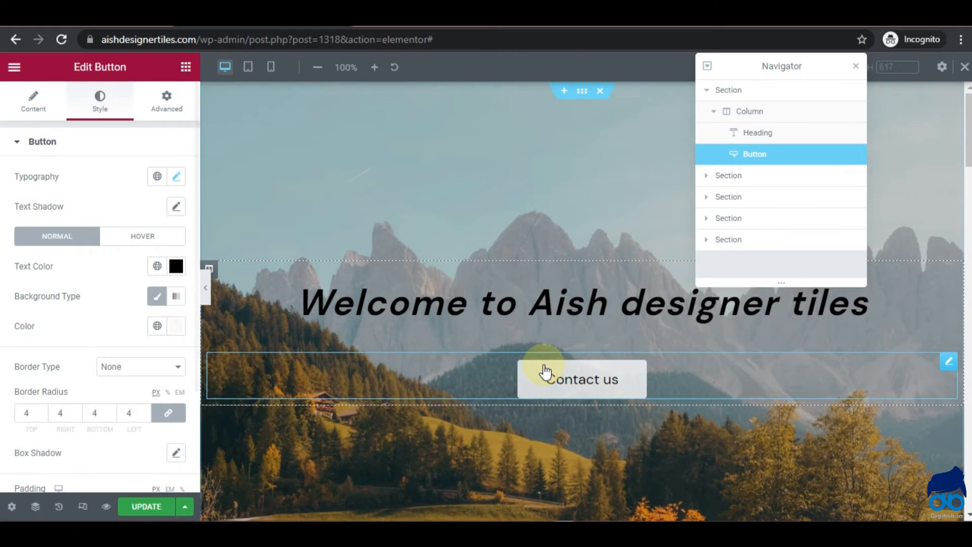
scroll(493, 399, "down", 1)
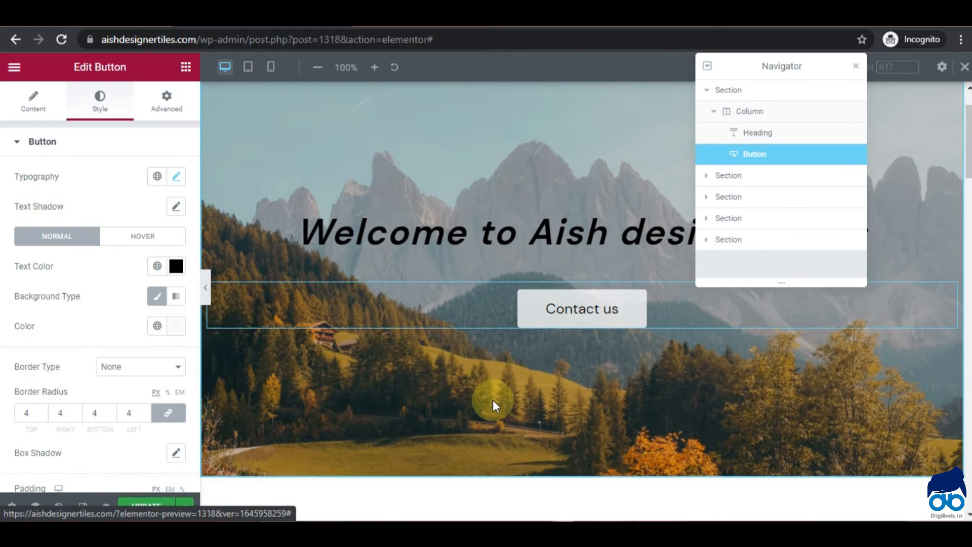
left_click(208, 291)
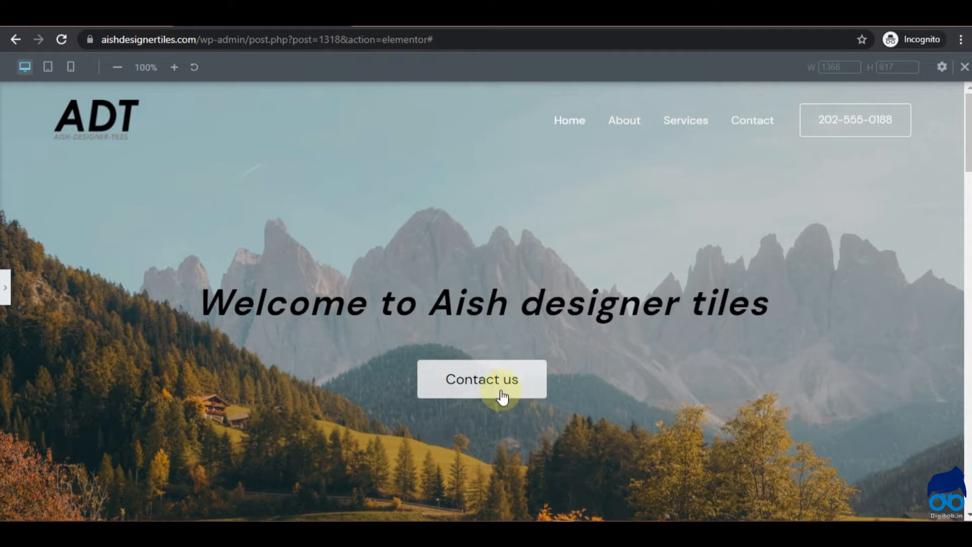
scroll(640, 350, "down", 5)
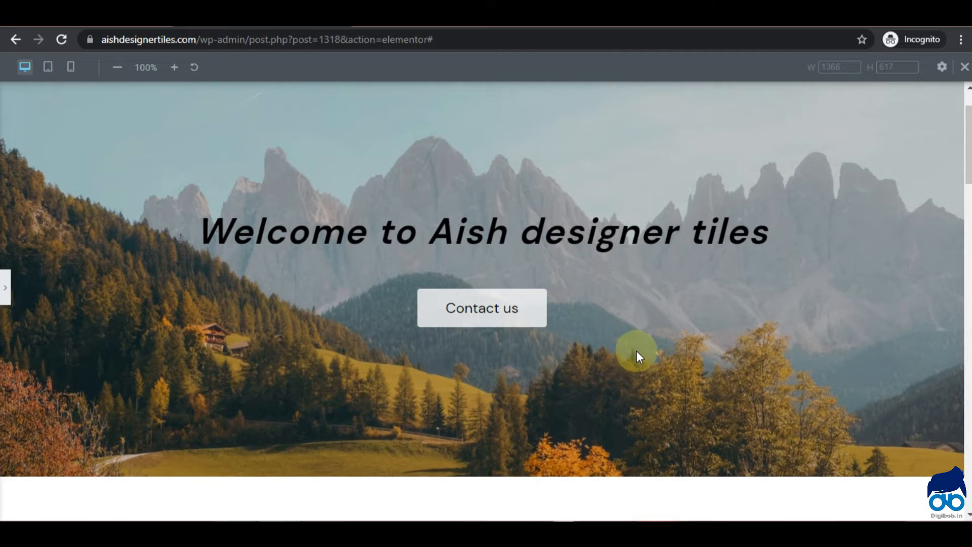
scroll(636, 350, "up", 5)
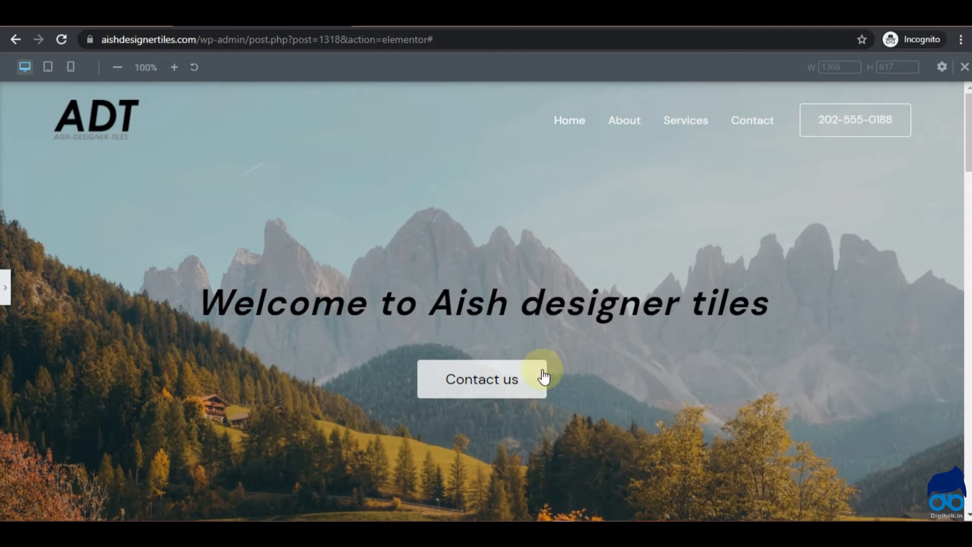
left_click(4, 298)
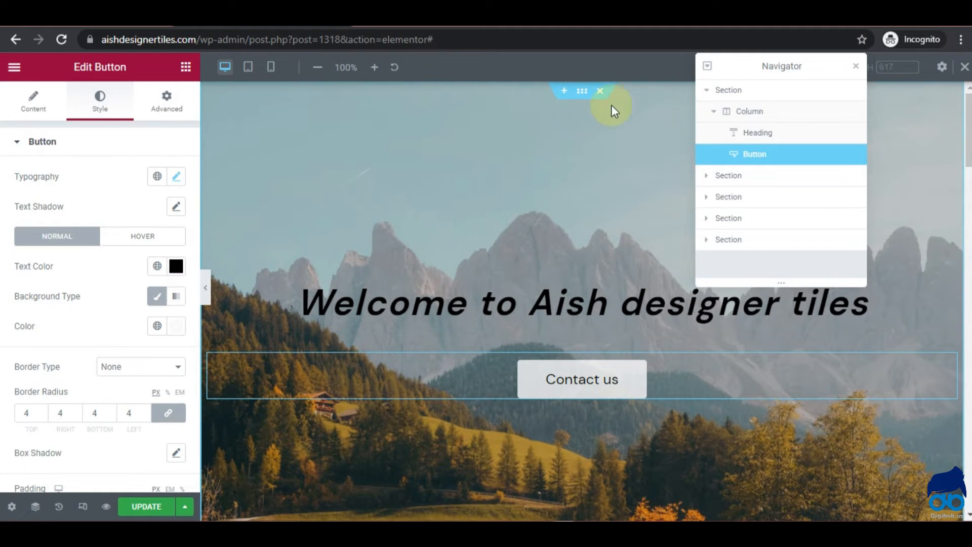
- Upload building-01.jpg and insert it as the first section's background image
left_click(731, 96)
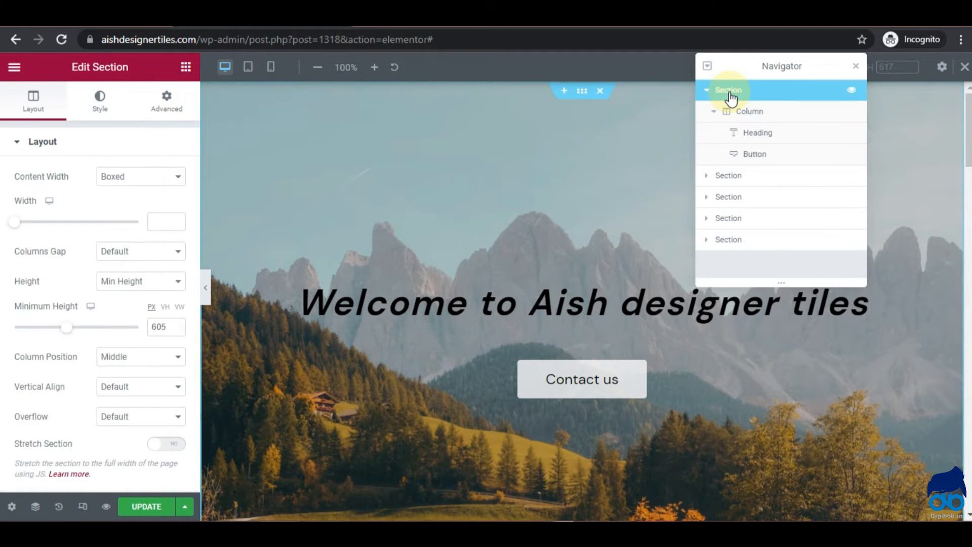
left_click(104, 108)
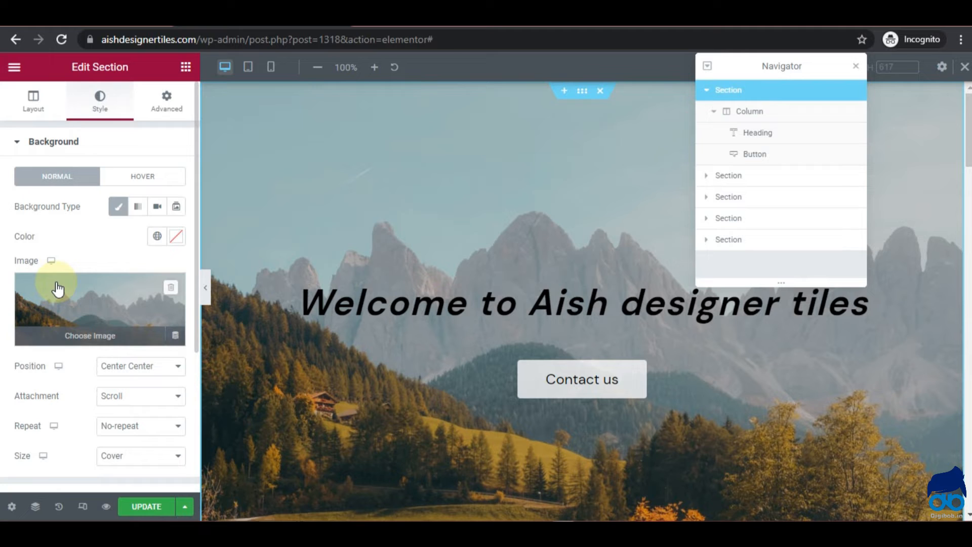
left_click(18, 143)
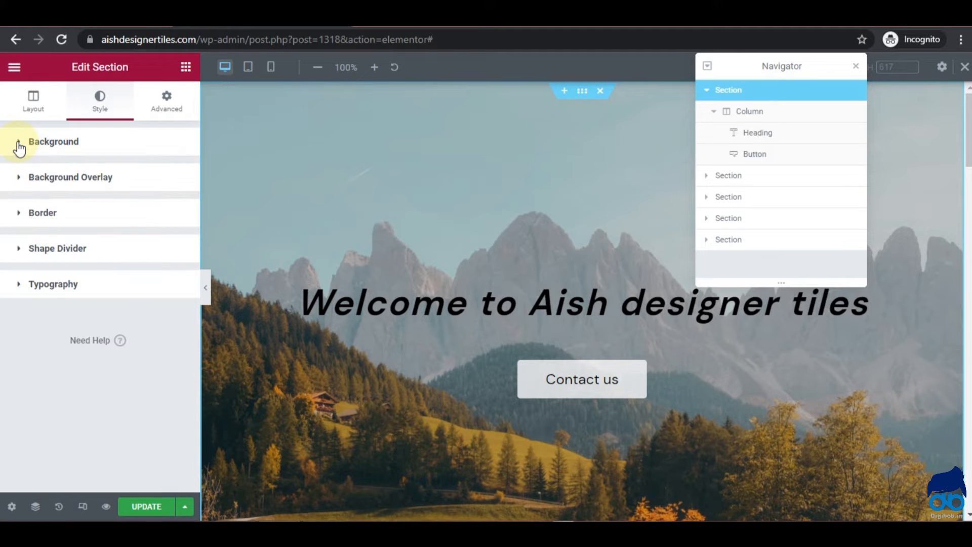
left_click(19, 145)
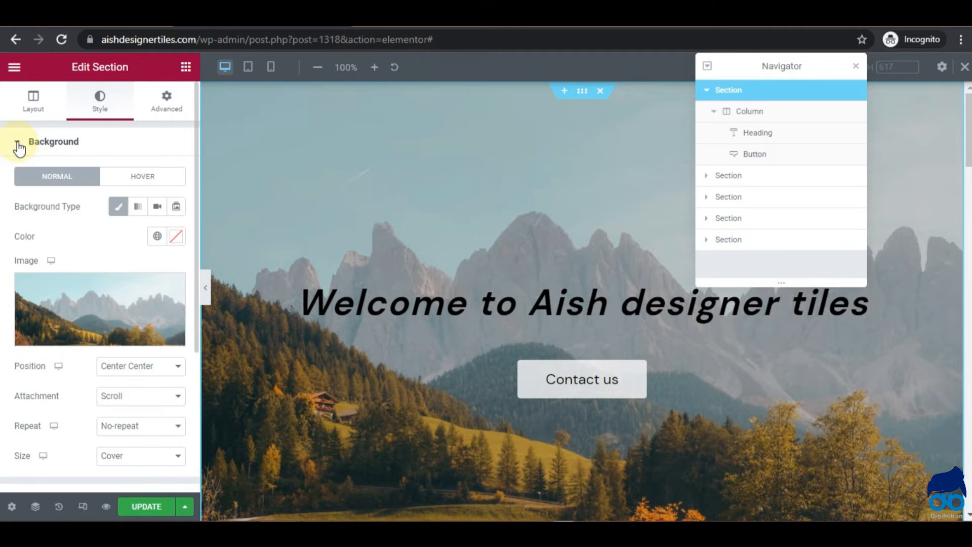
left_click(96, 334)
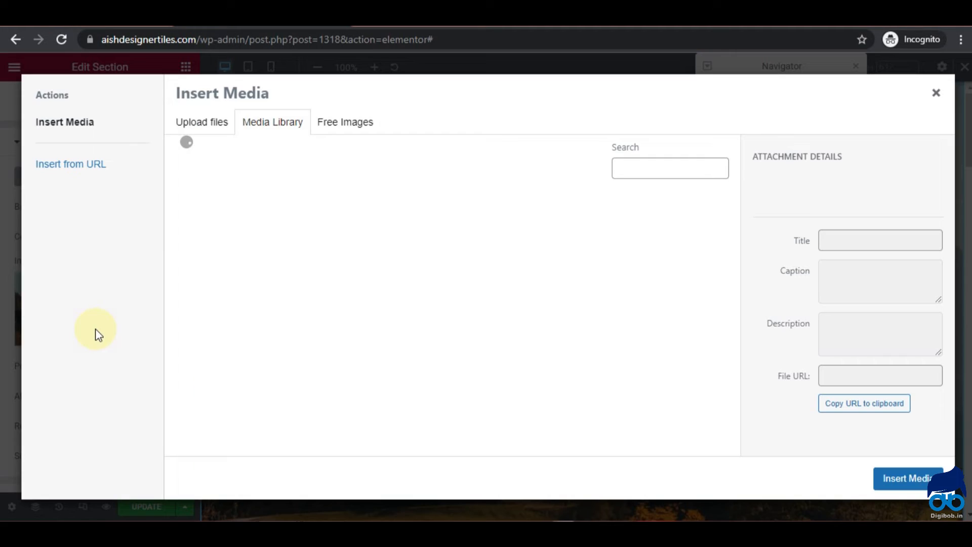
left_click(204, 125)
left_click(555, 320)
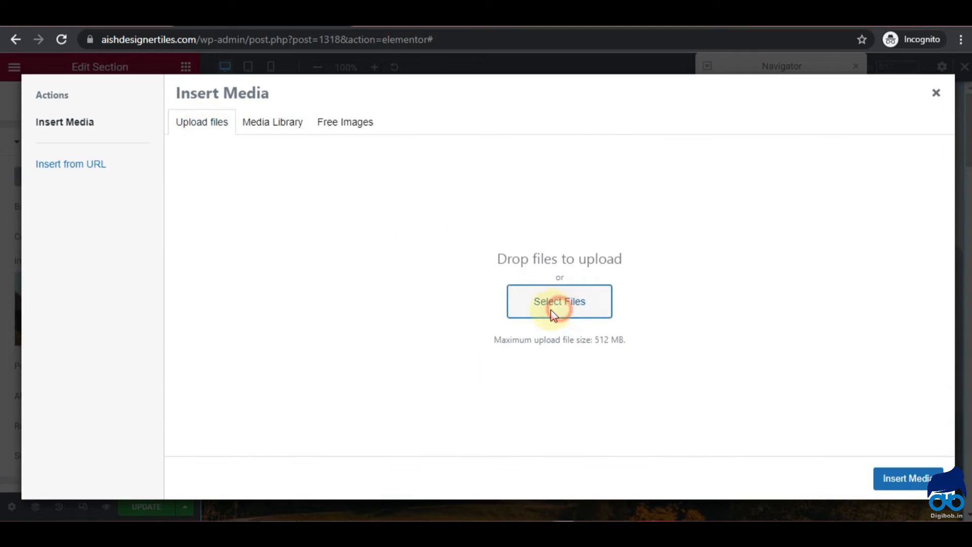
left_click(335, 199)
scroll(334, 199, "down", 3)
double_click(320, 351)
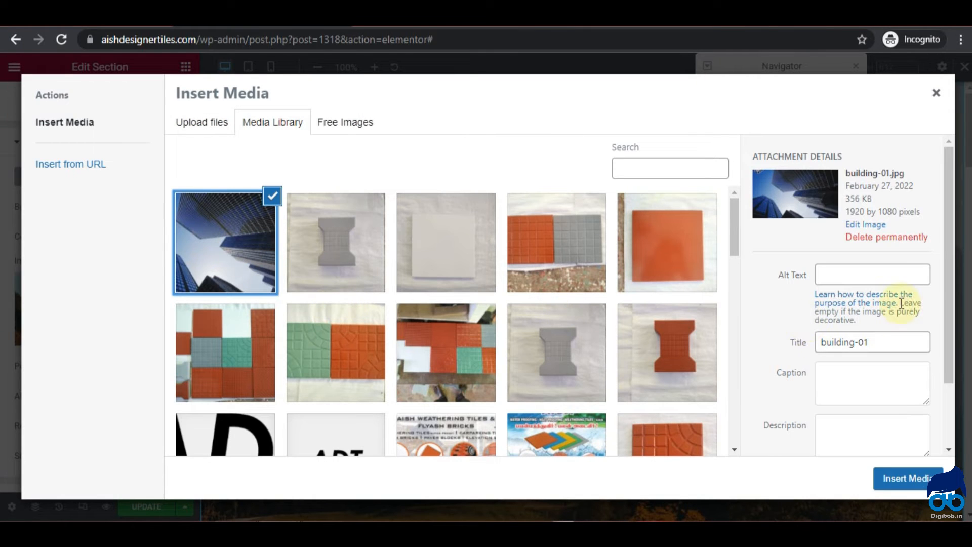
left_click(905, 494)
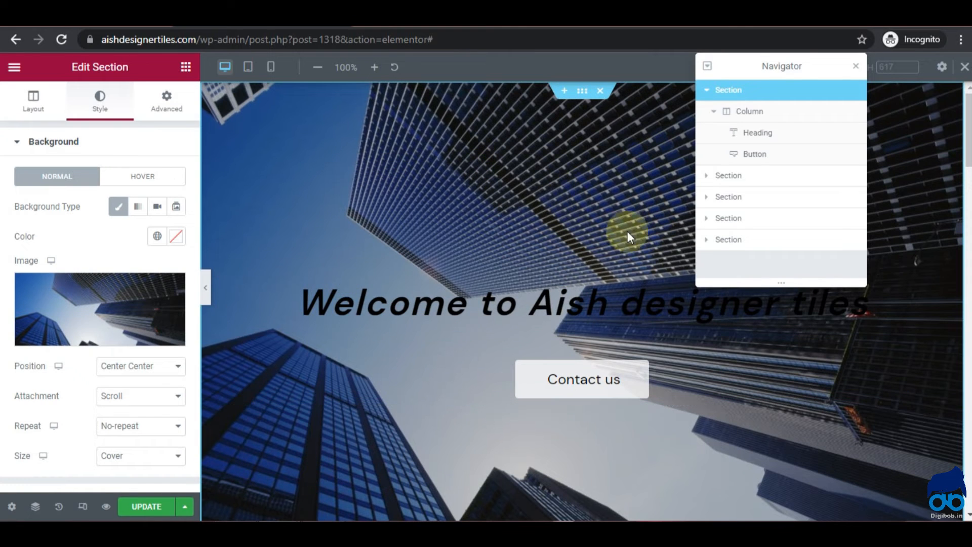
scroll(431, 173, "down", 1)
scroll(431, 173, "down", 2)
scroll(370, 240, "up", 3)
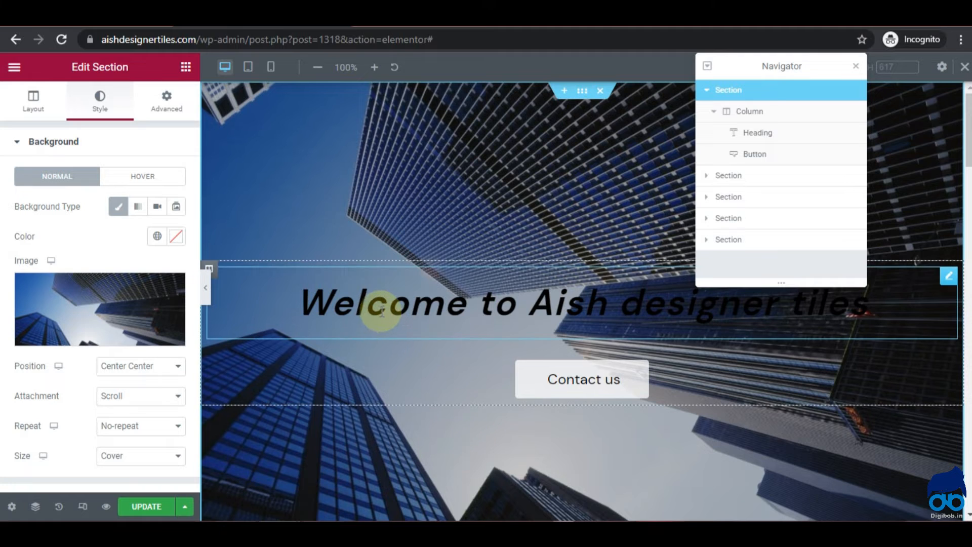
- Set the first section's background overlay to opacity 0.49 and color grey, #787878
mouse_move(103, 319)
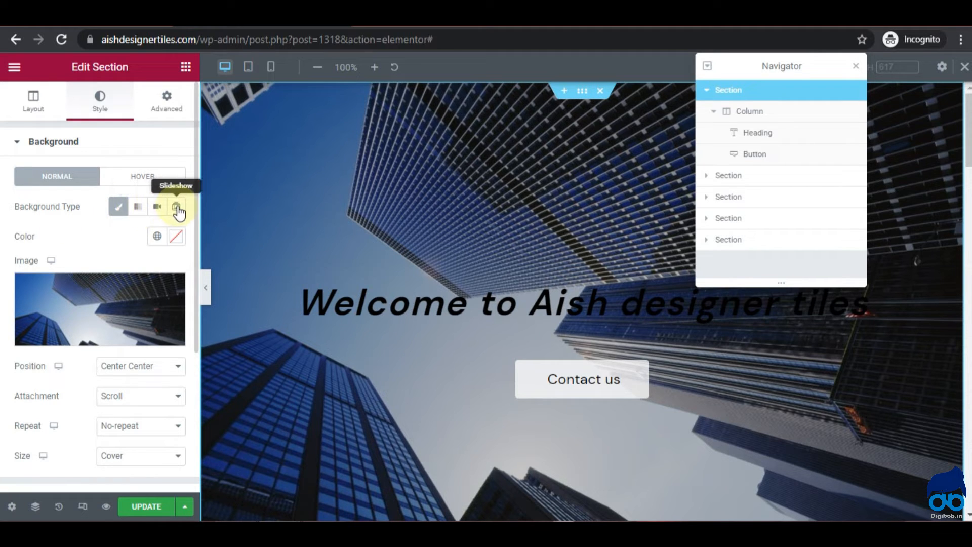
scroll(107, 341, "down", 2)
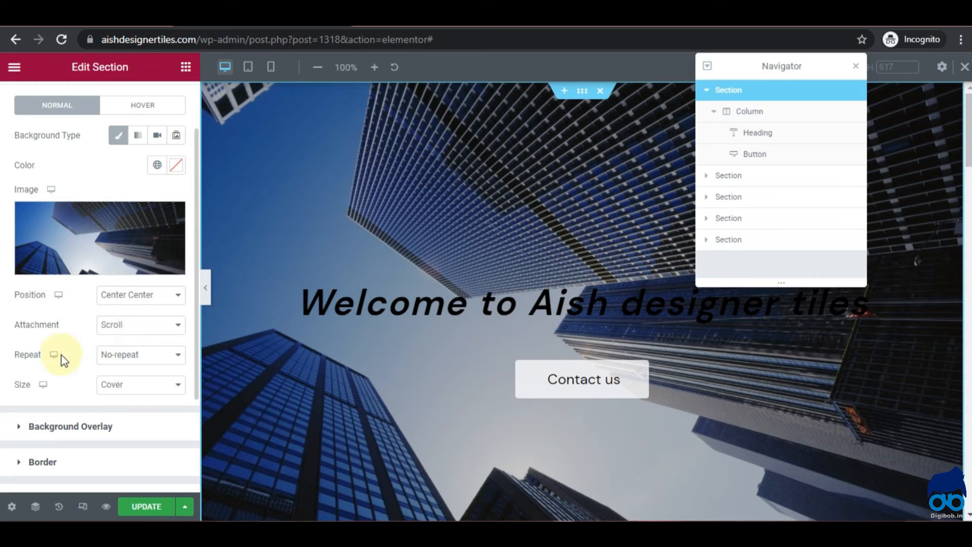
left_click(19, 431)
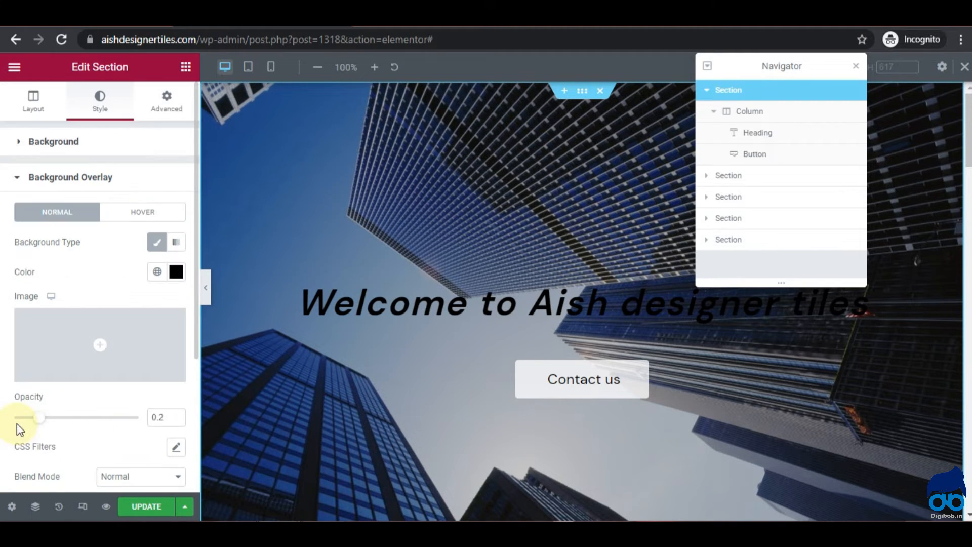
scroll(111, 323, "down", 2)
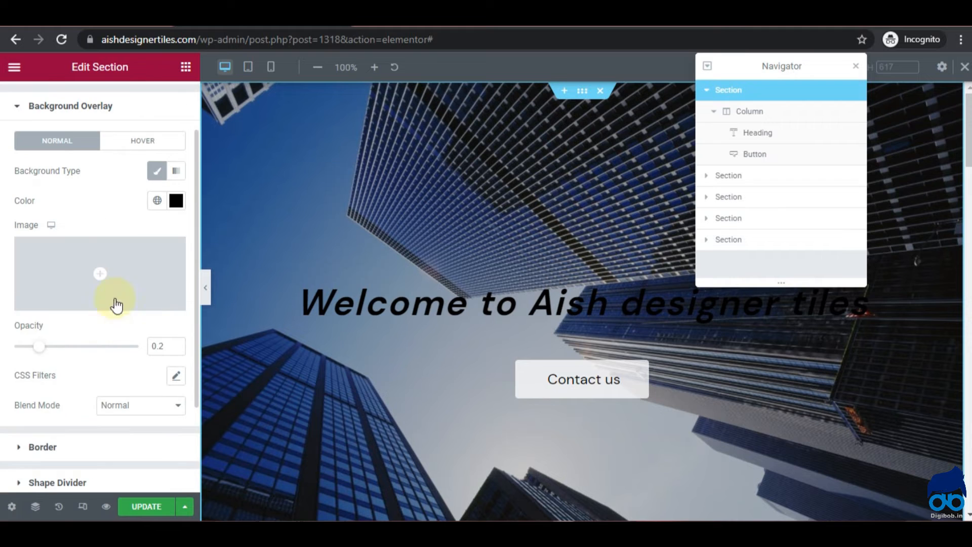
left_click(159, 175)
left_click(157, 222)
scroll(145, 250, "down", 2)
left_click(71, 326)
mouse_move(71, 326)
left_mouse_down()
mouse_move(96, 325)
mouse_move(75, 325)
left_mouse_up()
left_click(176, 182)
left_click_drag(107, 270, 61, 288)
left_click(91, 174)
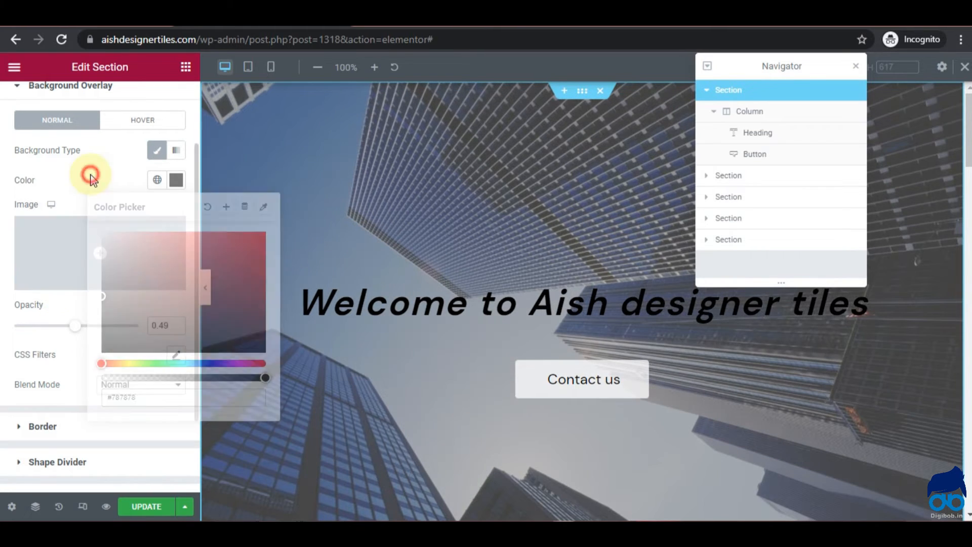
- Dock the Navigator beside the page canvas so that it no longer covers the services section
scroll(412, 402, "down", 5)
left_click_drag(790, 65, 962, 69)
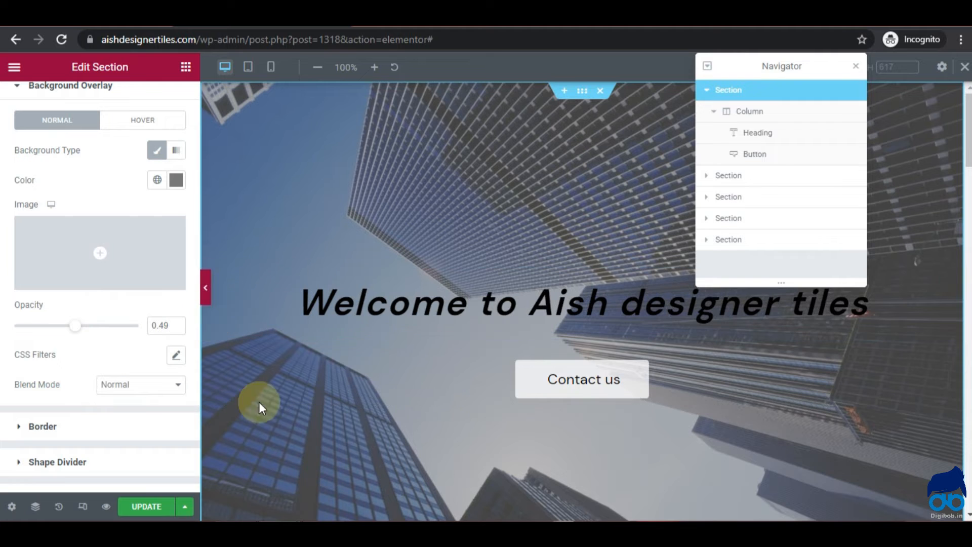
scroll(417, 404, "down", 2)
scroll(412, 405, "down", 8)
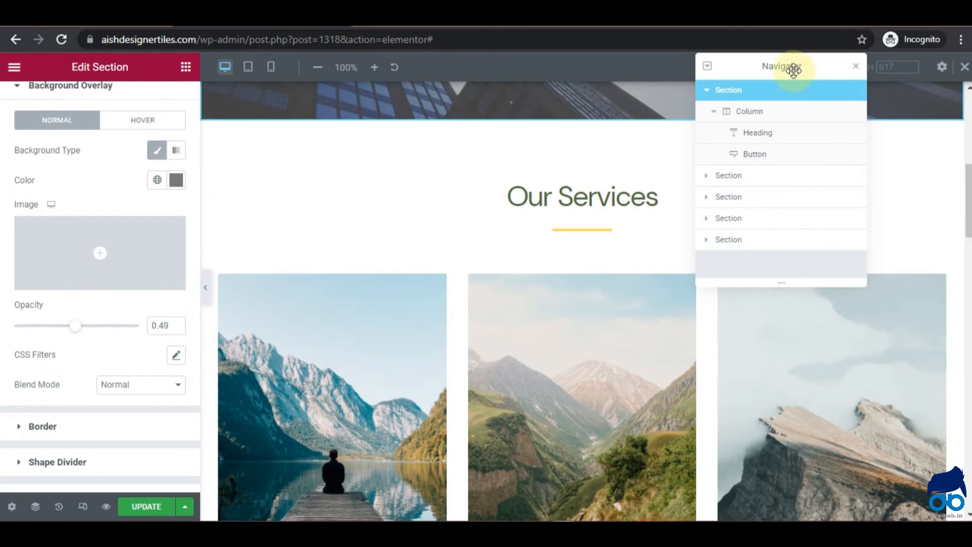
left_click_drag(792, 68, 915, 63)
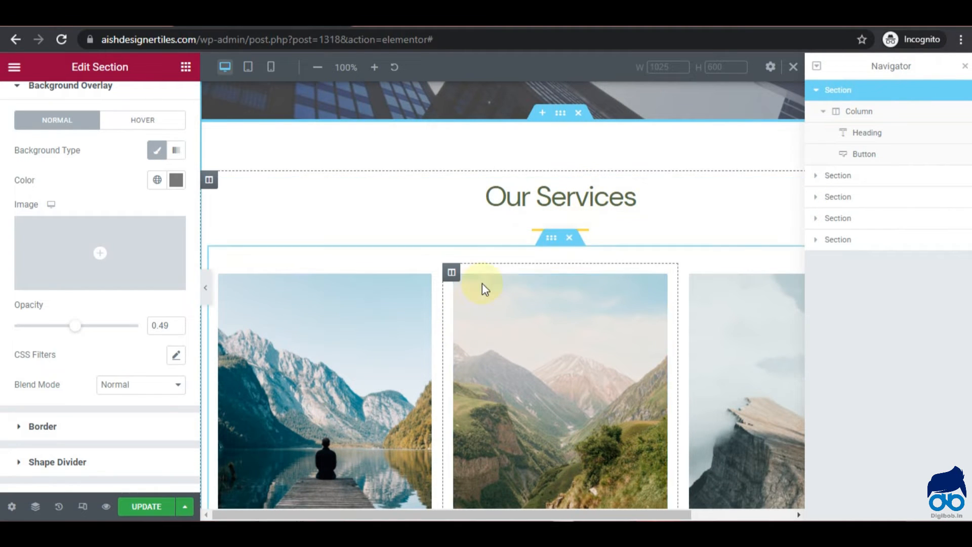
- Change the "Our Services" heading to "Our Products"
left_click(593, 194)
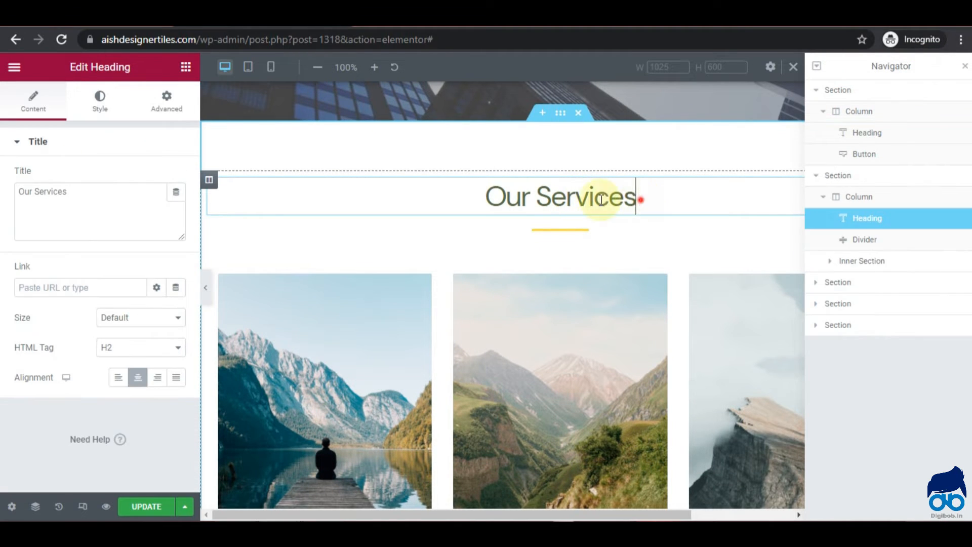
left_click_drag(636, 199, 541, 205)
key("BackSpace")
key("BackSpace")
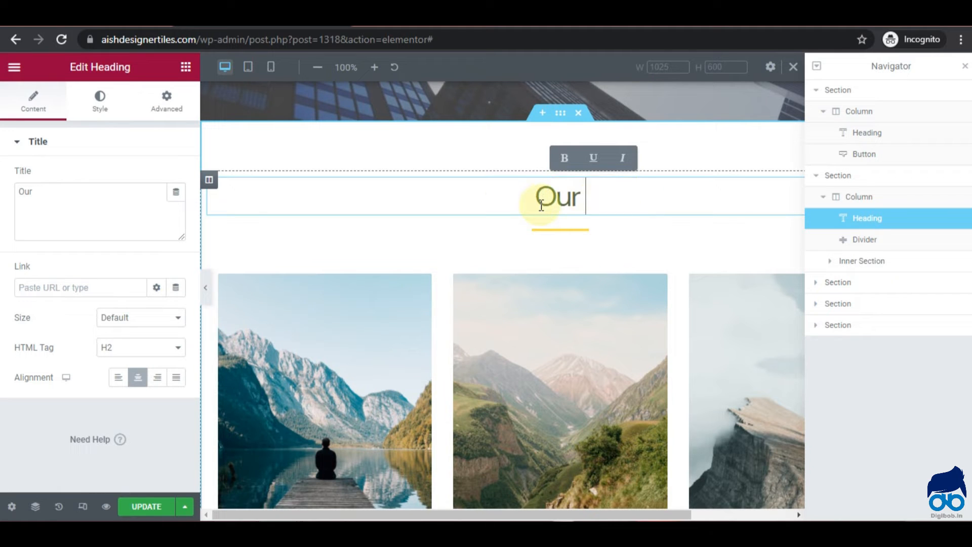
type("Products")
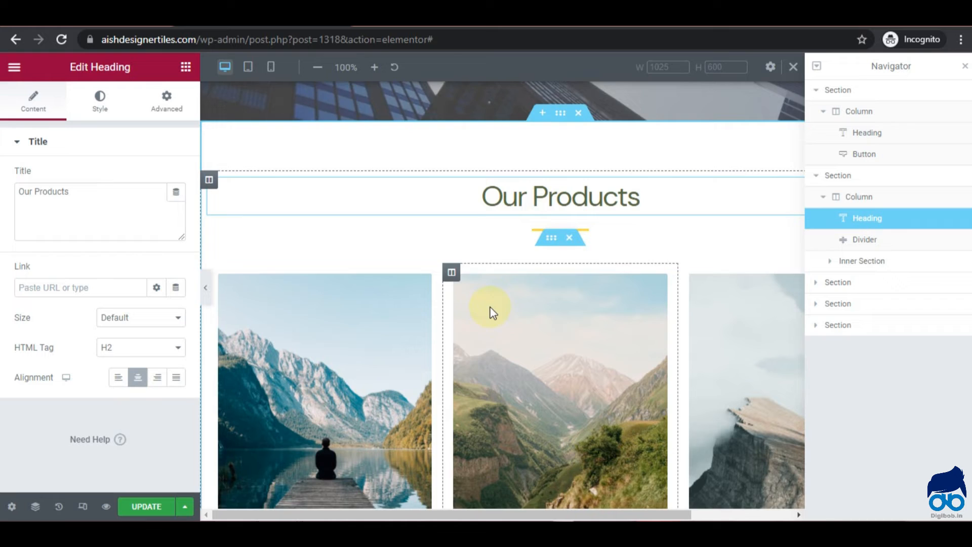
- Review the products, testimonial and About Us sections at full width with the editing panel hidden
scroll(489, 311, "down", 1)
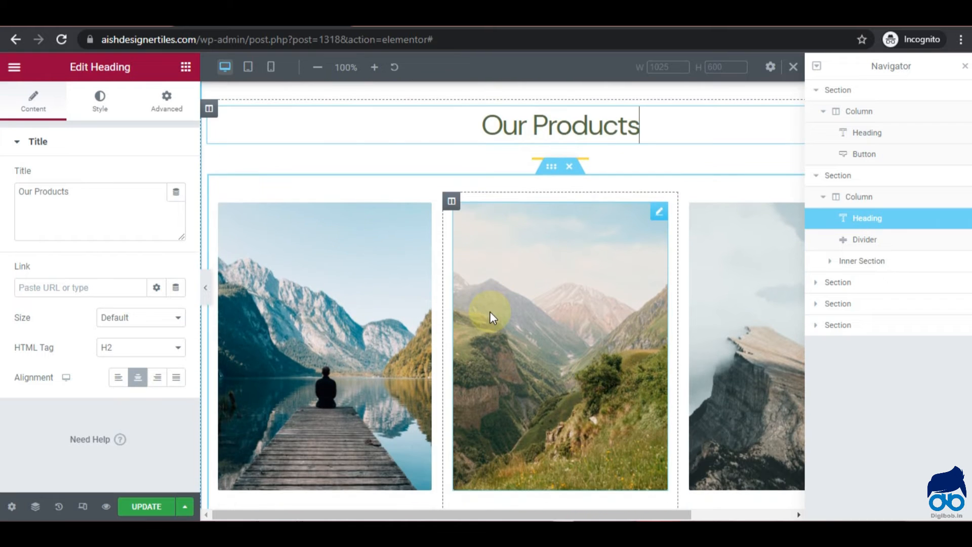
left_click(208, 293)
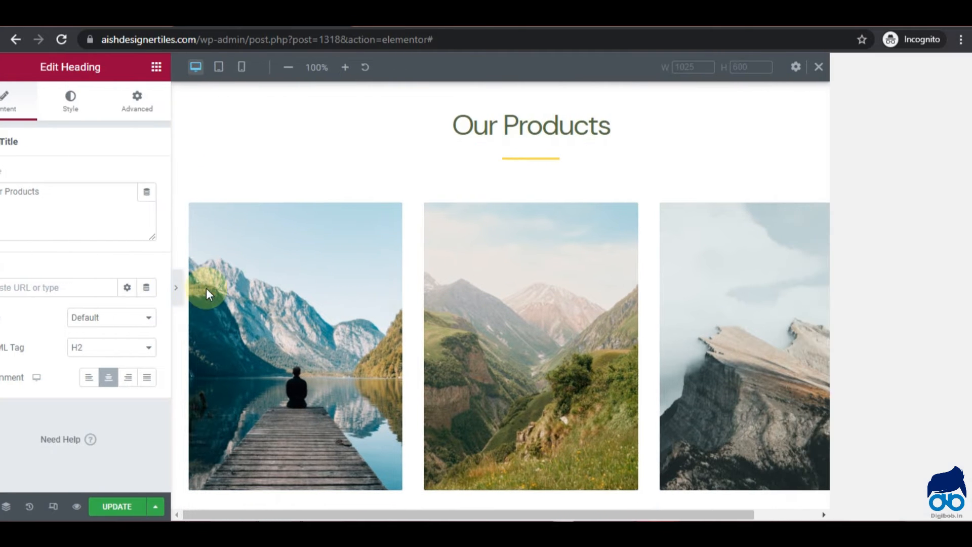
scroll(365, 362, "down", 2)
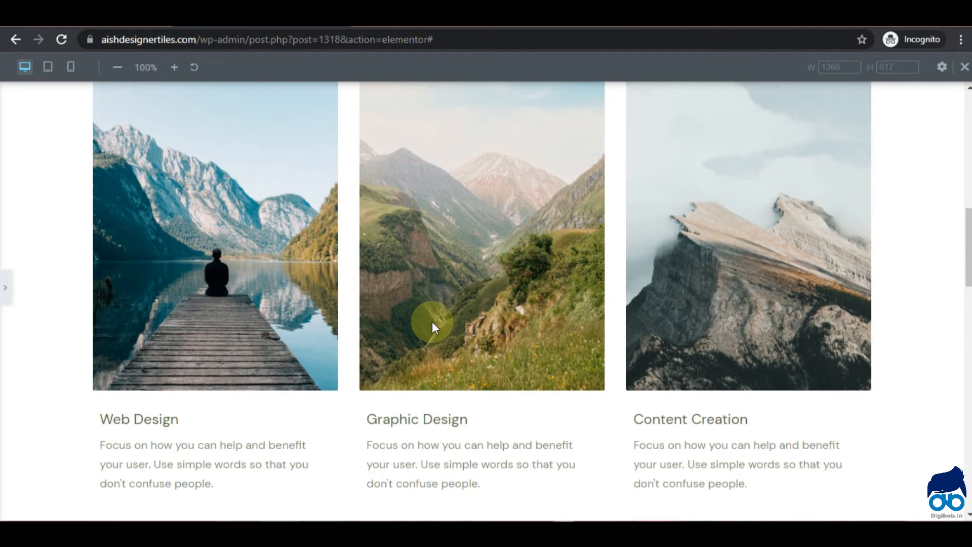
scroll(715, 338, "down", 1)
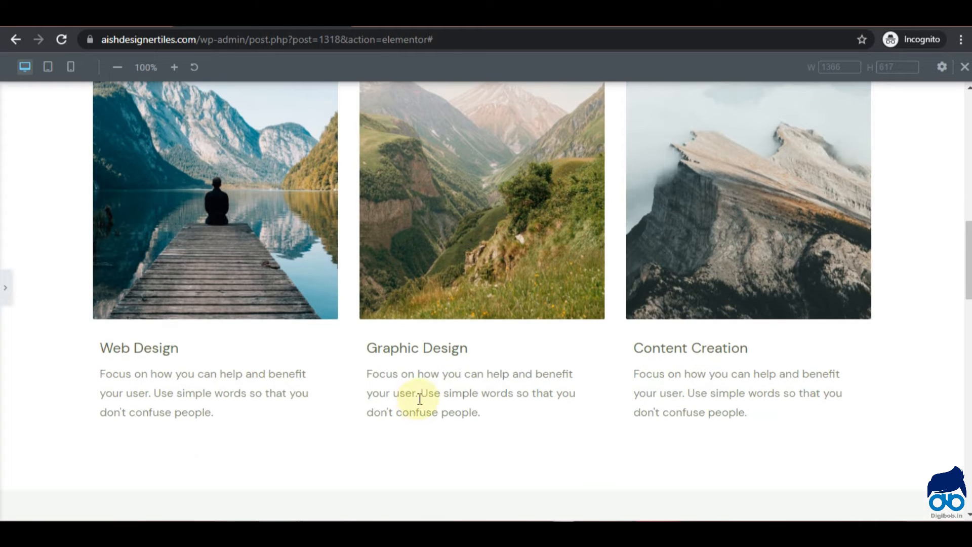
scroll(308, 373, "down", 1)
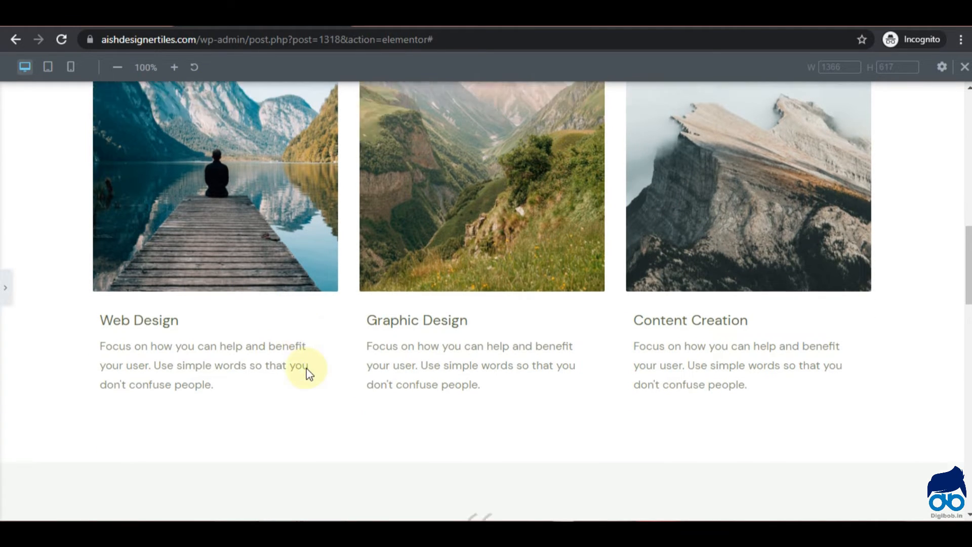
scroll(308, 374, "down", 8)
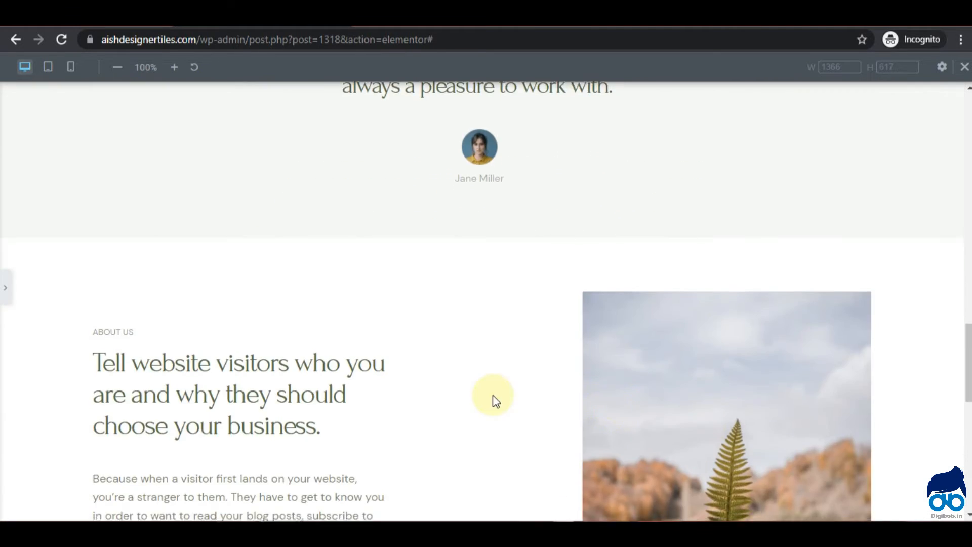
scroll(495, 400, "down", 2)
left_click(4, 288)
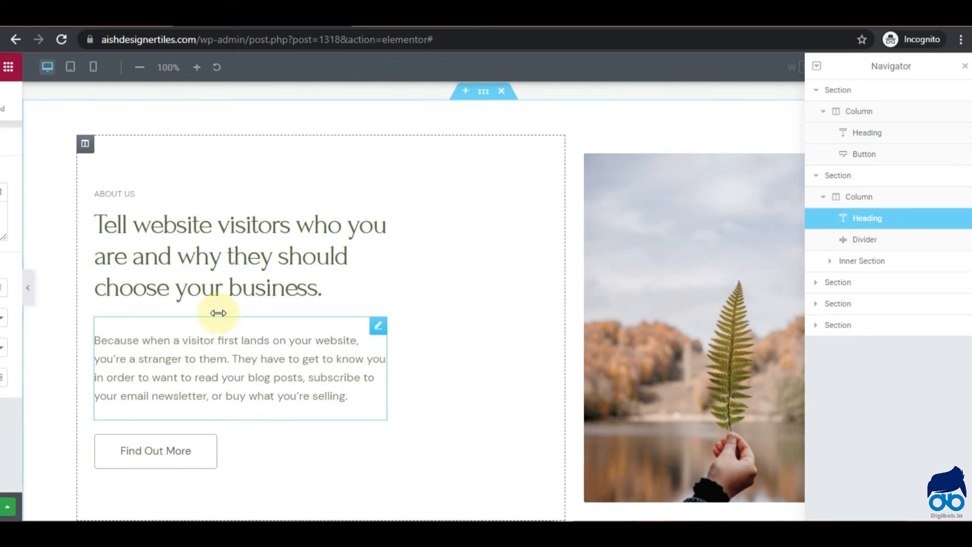
- Replace the Web Design product image with the blue AISH weathering tiles poster from the media library
scroll(478, 342, "up", 10)
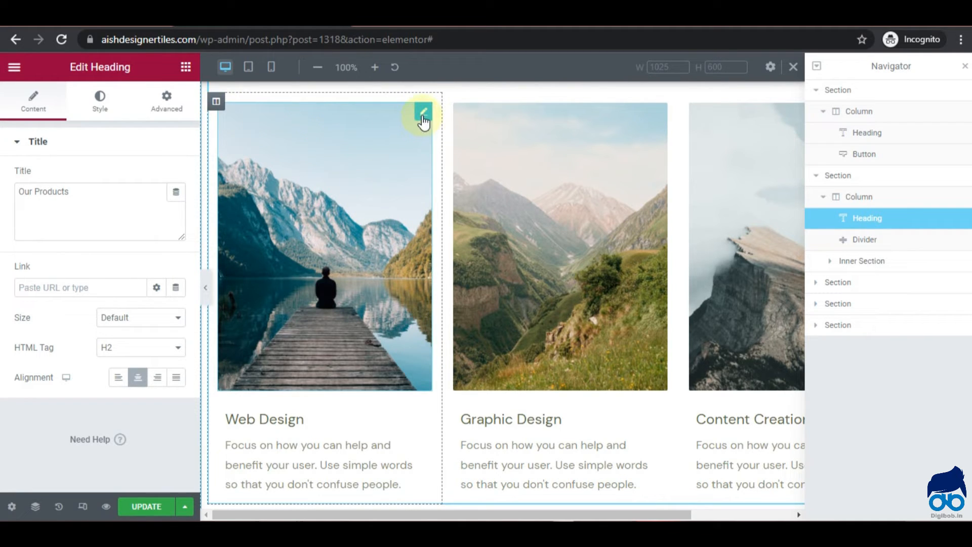
left_click(424, 120)
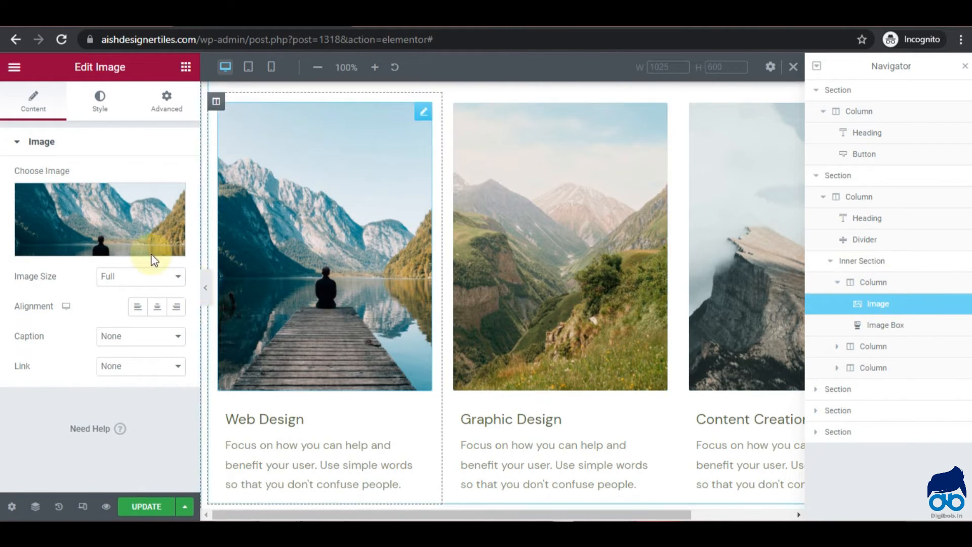
left_click(107, 247)
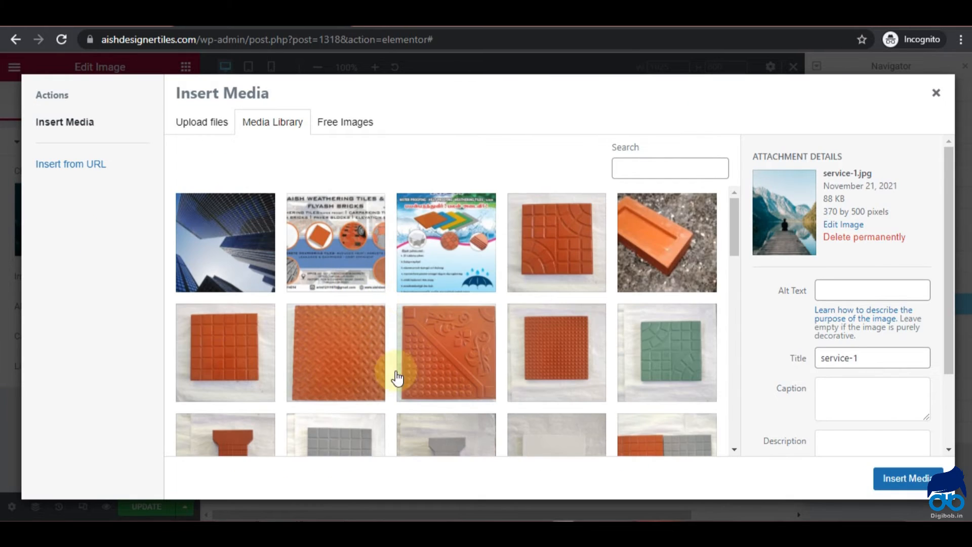
left_click(354, 258)
left_click(433, 255)
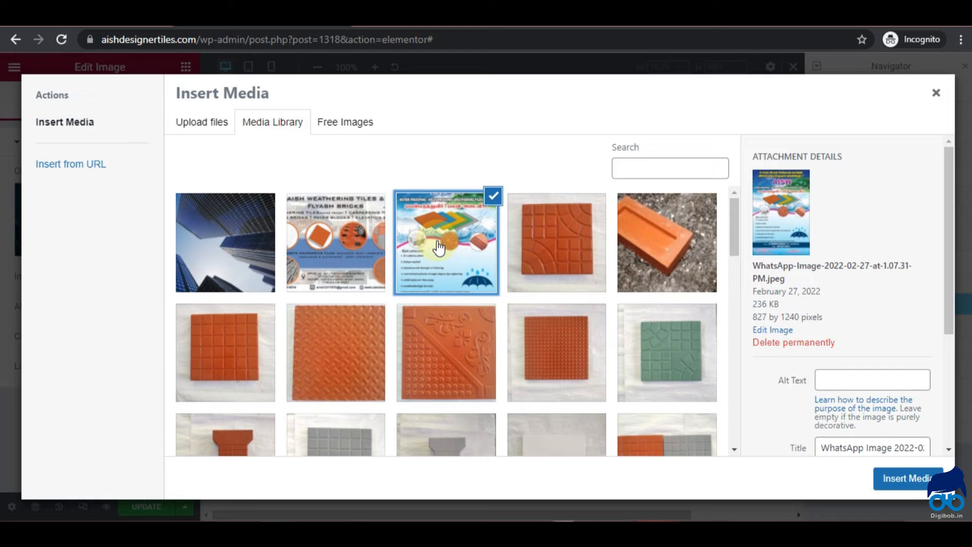
left_click(925, 479)
scroll(343, 317, "down", 3)
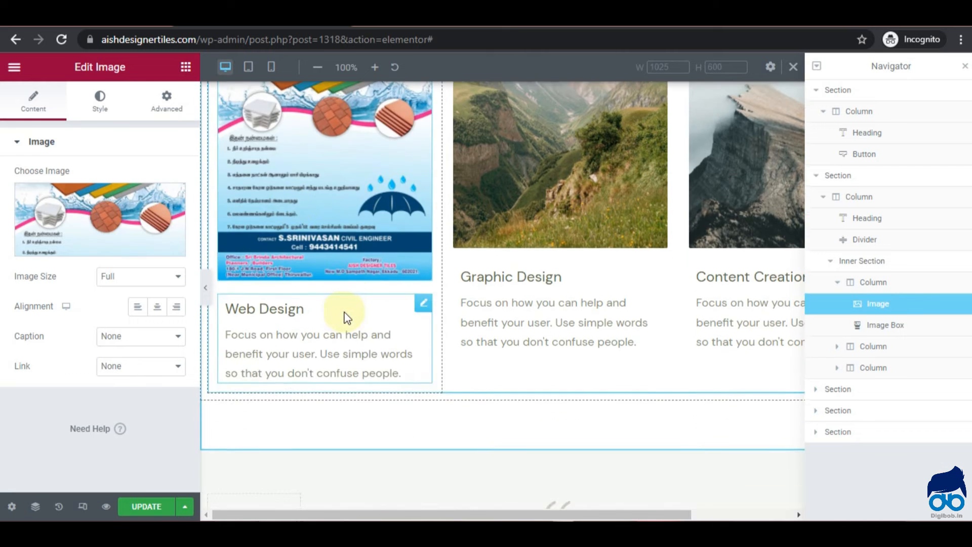
- Delete the middle Graphic Design column from the Our Products section
scroll(555, 159, "up", 3)
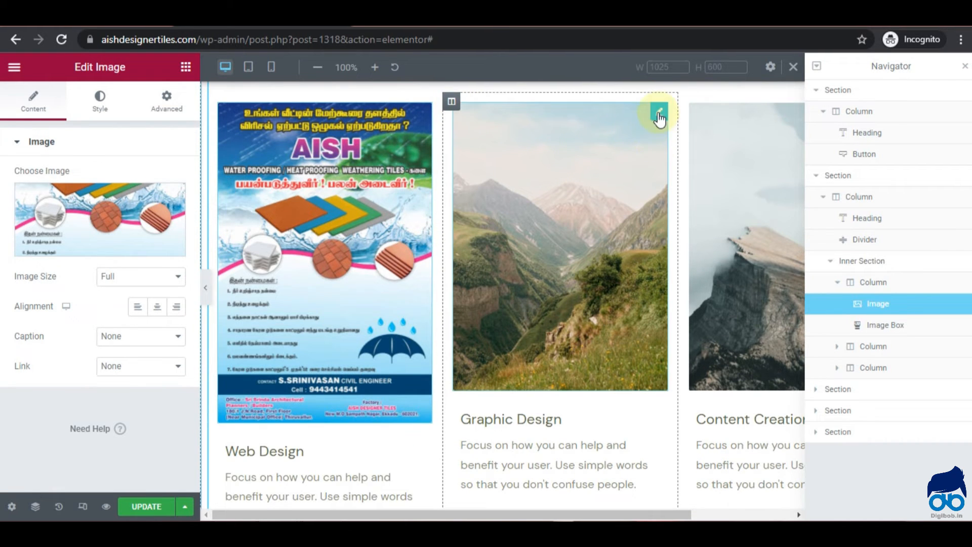
scroll(586, 351, "down", 2)
scroll(582, 379, "up", 4)
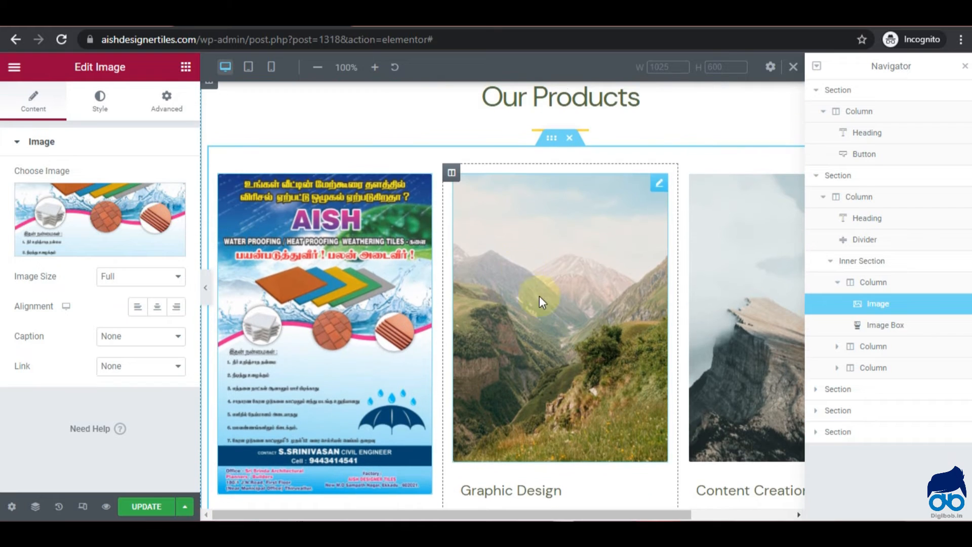
right_click(452, 176)
left_click(506, 376)
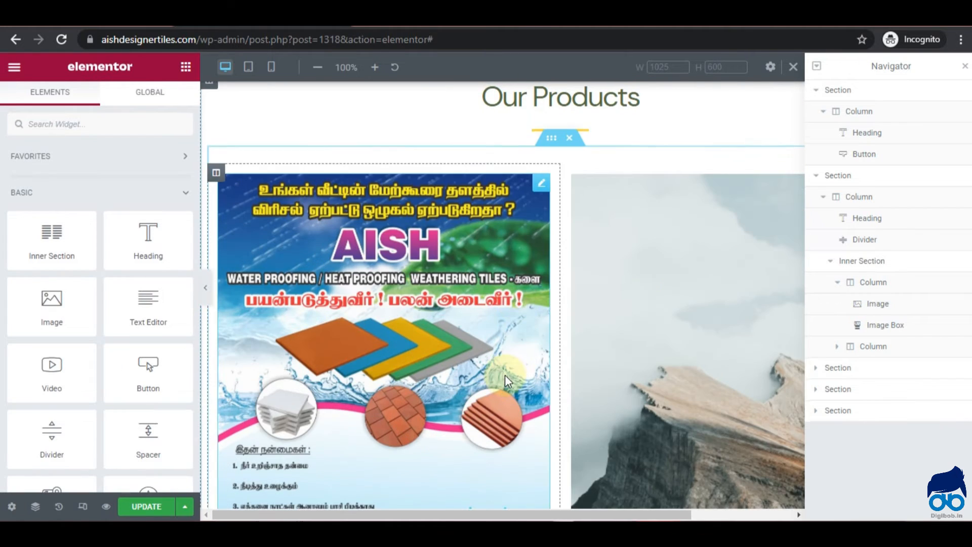
scroll(507, 344, "down", 5)
scroll(625, 365, "up", 6)
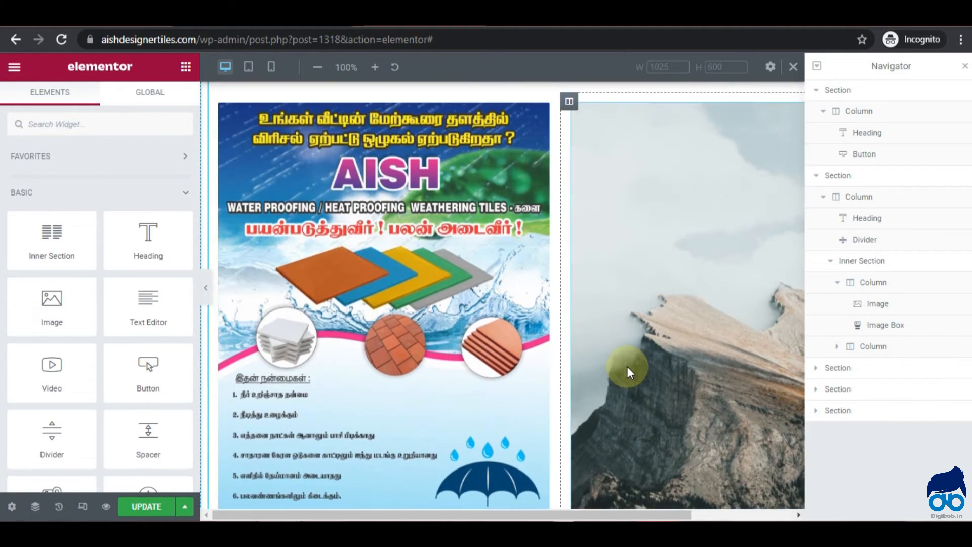
- Close the Navigator so that the page canvas uses the full width
left_click(965, 66)
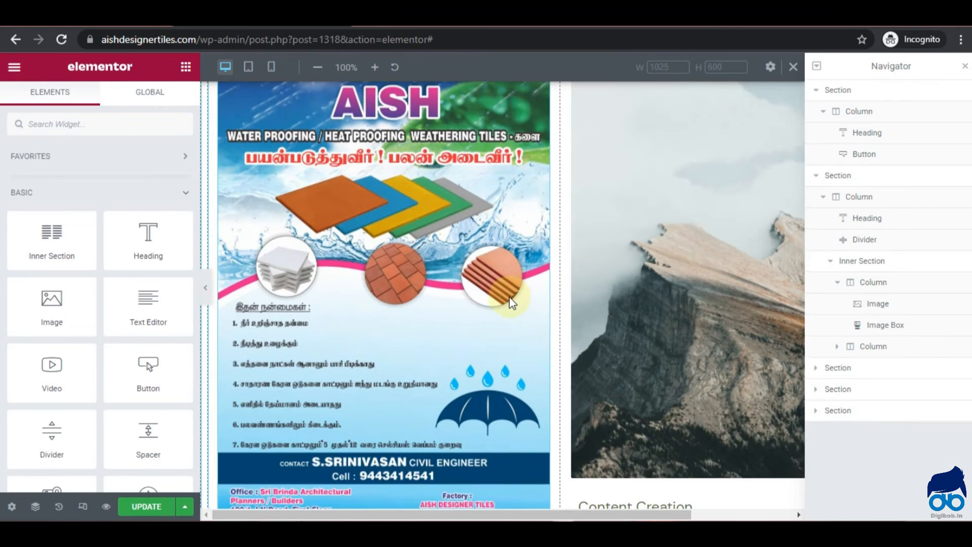
scroll(506, 309, "down", 3)
scroll(623, 367, "up", 5)
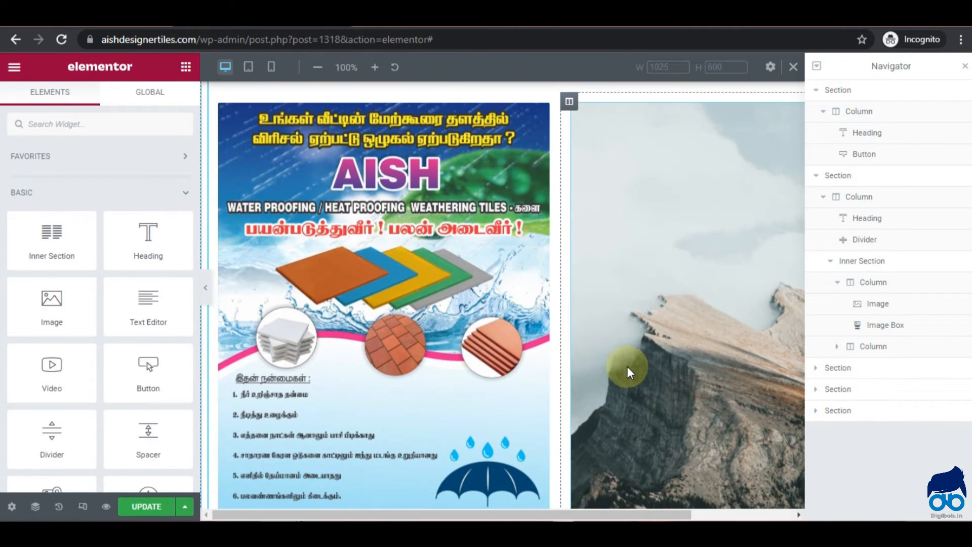
left_click(966, 66)
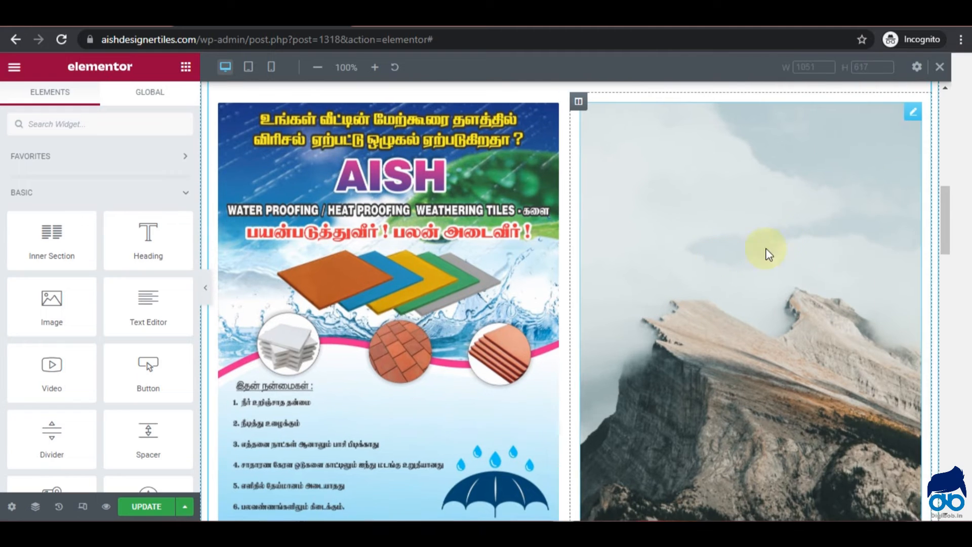
- Replace the Content Creation mountain image with the red patterned tile photo WhatsApp-Image-2022-02-27-at-1.04.14-PM.jpeg from the media library
left_click(937, 110)
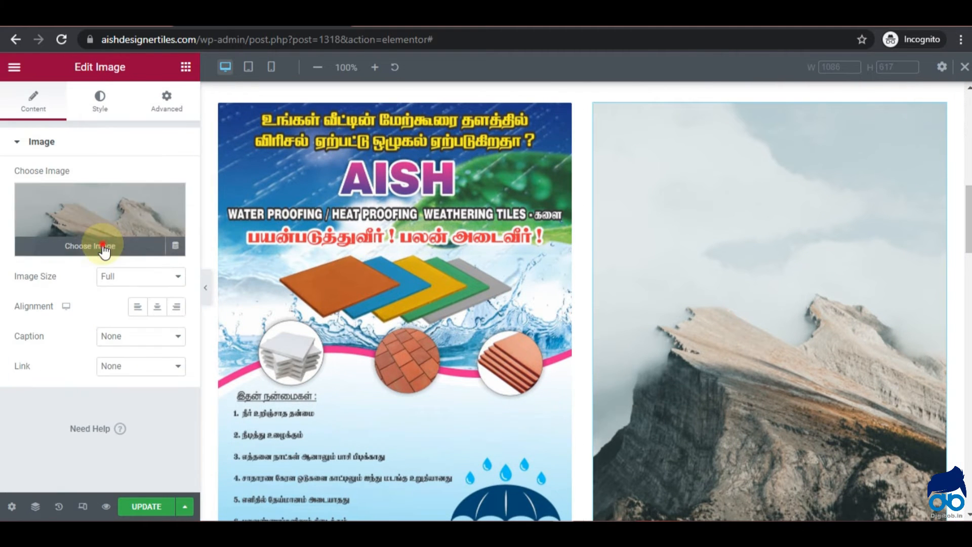
left_click(103, 250)
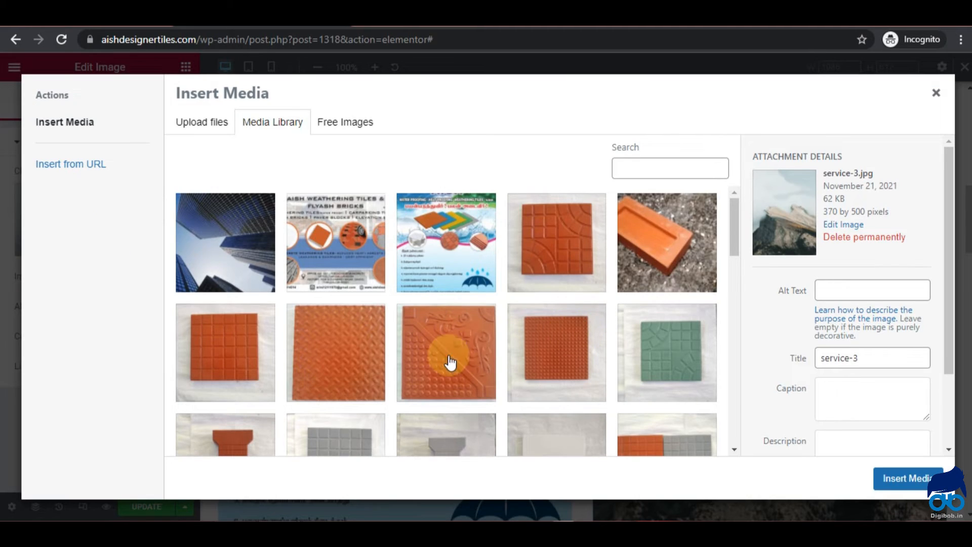
scroll(450, 357, "down", 2)
scroll(456, 350, "down", 4)
scroll(387, 369, "up", 5)
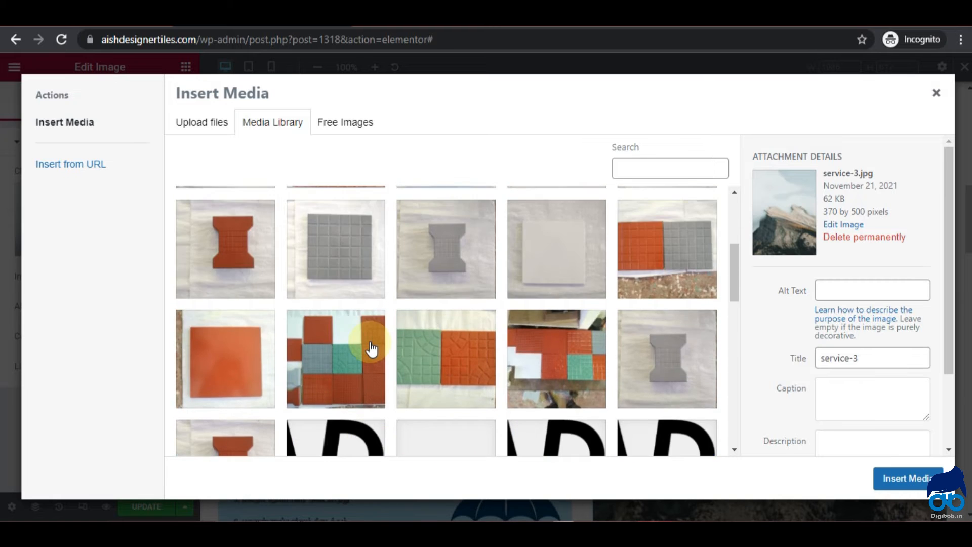
scroll(418, 350, "up", 1)
left_click(562, 263)
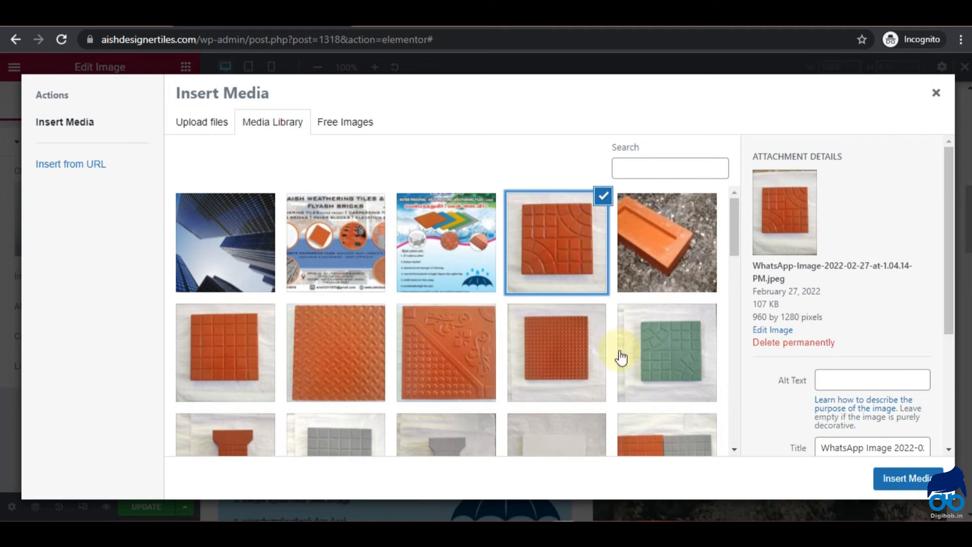
left_click(920, 485)
scroll(776, 329, "down", 5)
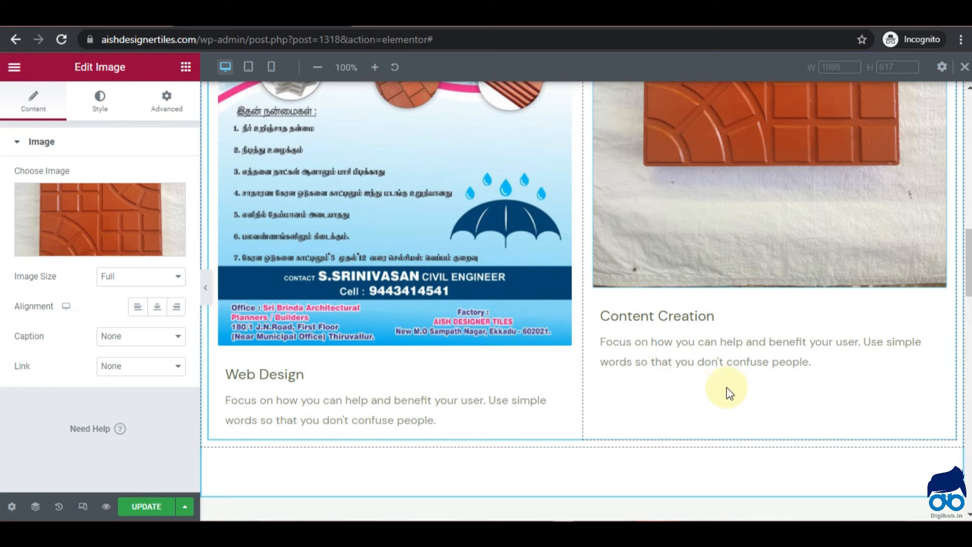
scroll(710, 268, "up", 5)
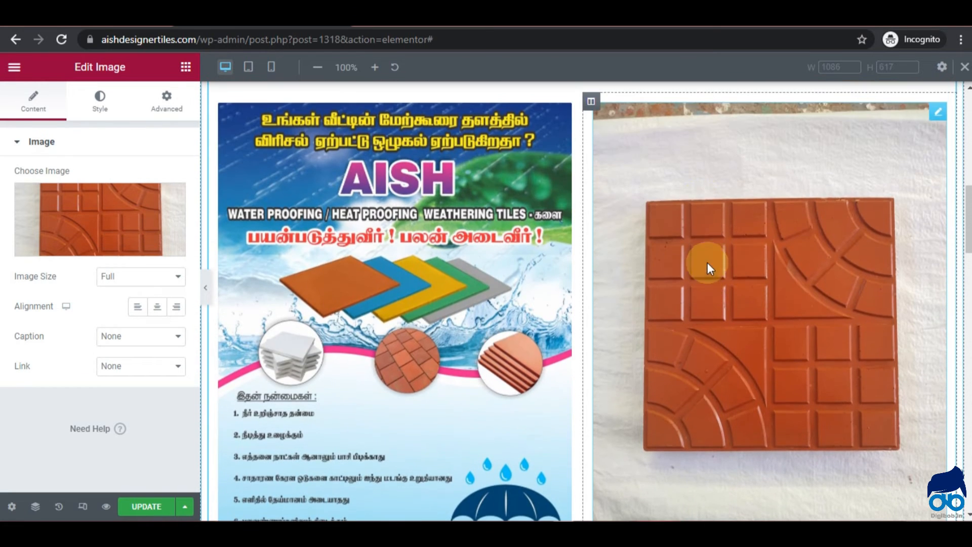
- Set the maximum width of the red tile image to 100%
left_click(99, 103)
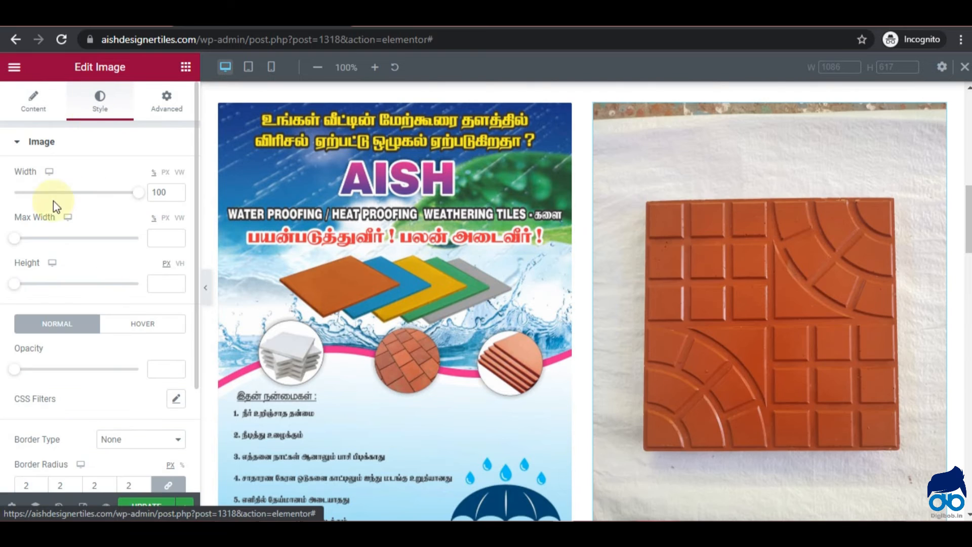
left_click_drag(15, 238, 159, 239)
scroll(653, 312, "down", 5)
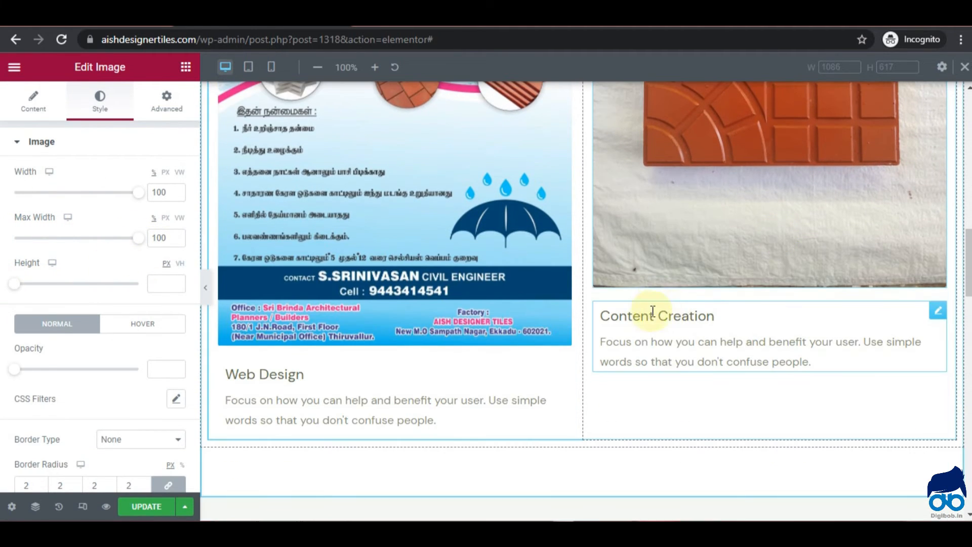
scroll(615, 217, "up", 5)
scroll(570, 341, "down", 5)
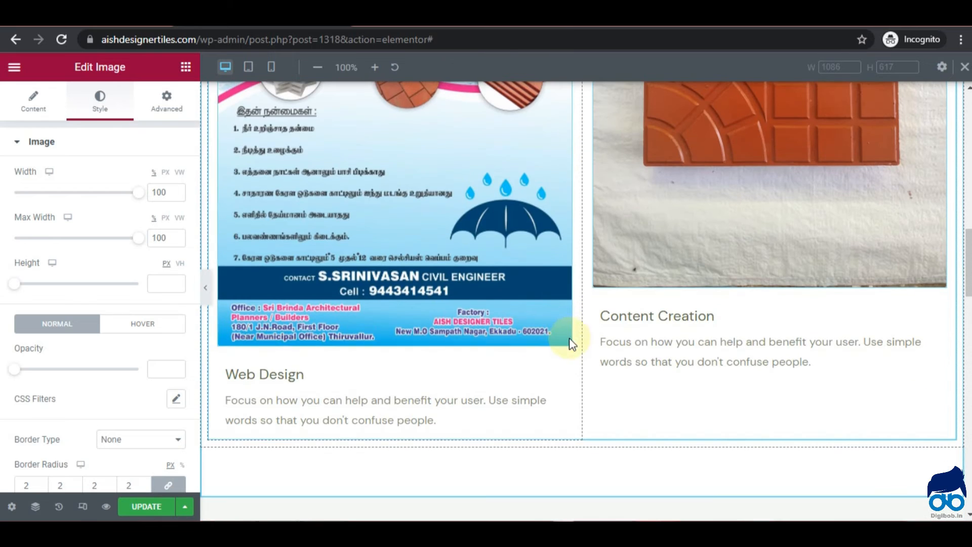
- Set the top padding of the Content Creation text box to 90 px to align it with the Web Design text
left_click(939, 310)
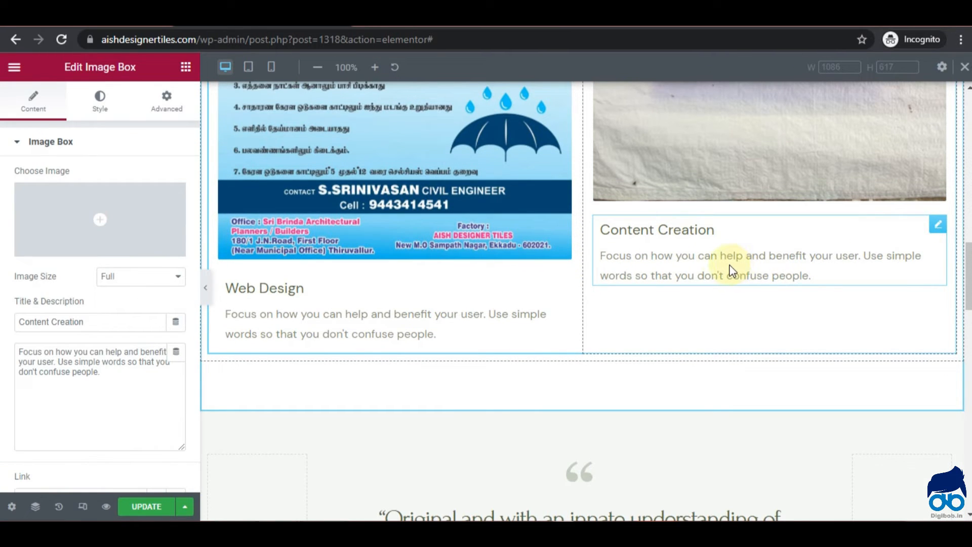
left_click(167, 104)
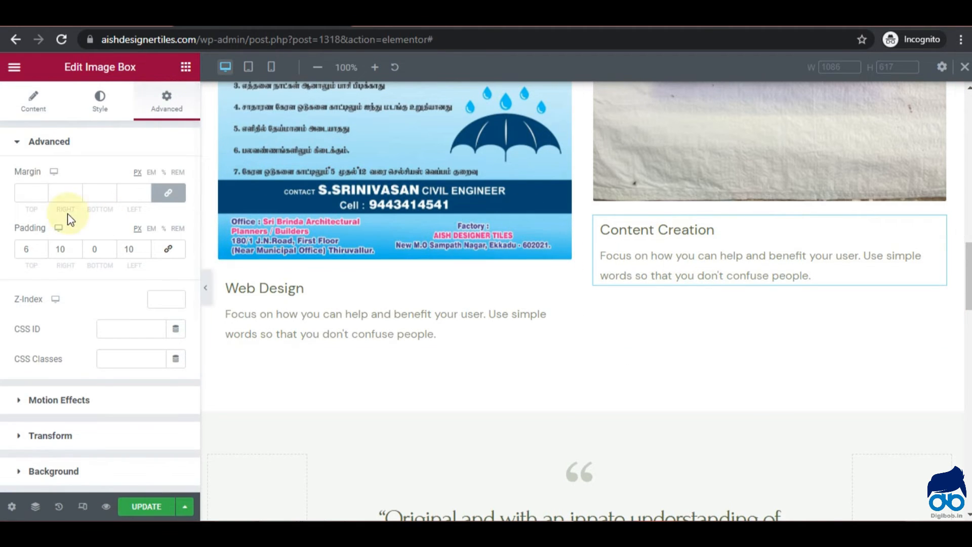
left_click(91, 245)
left_click(32, 244)
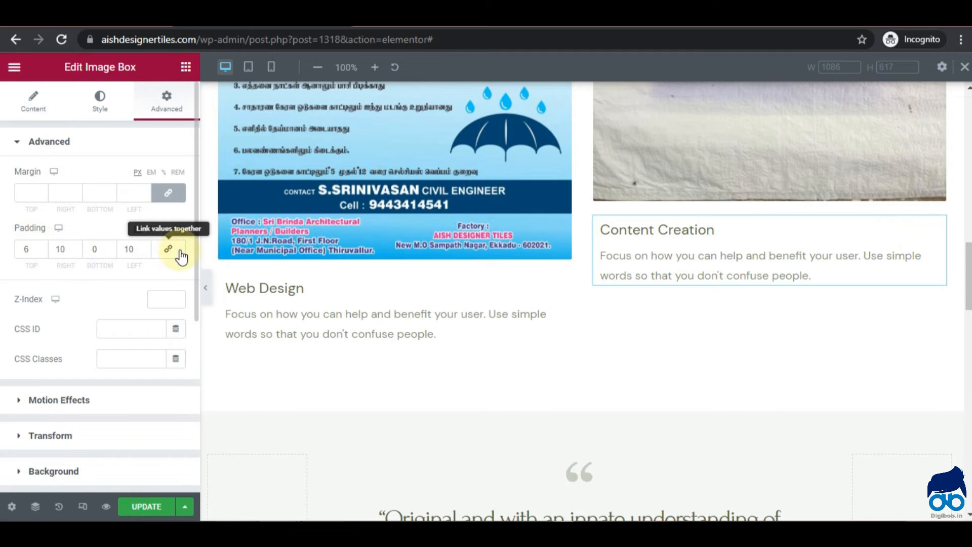
double_click(29, 248)
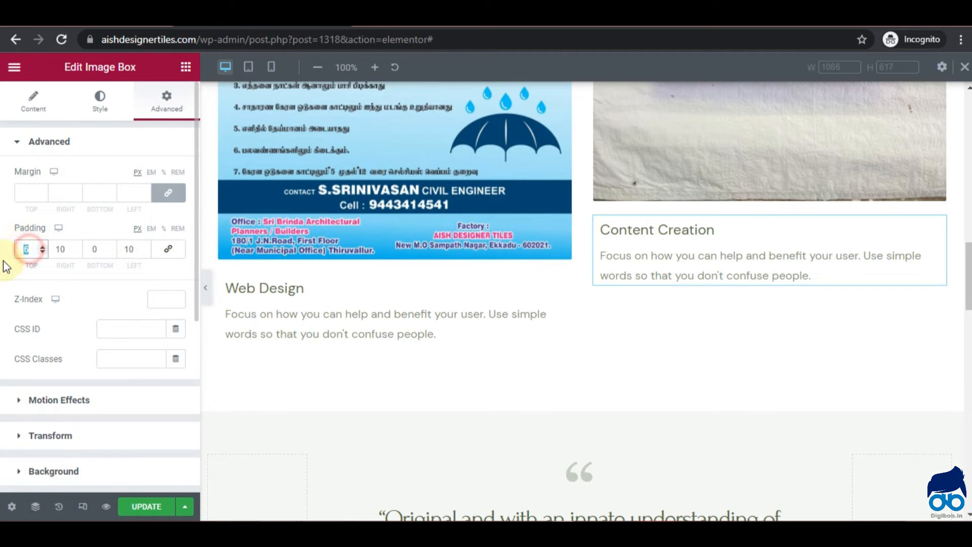
type("10")
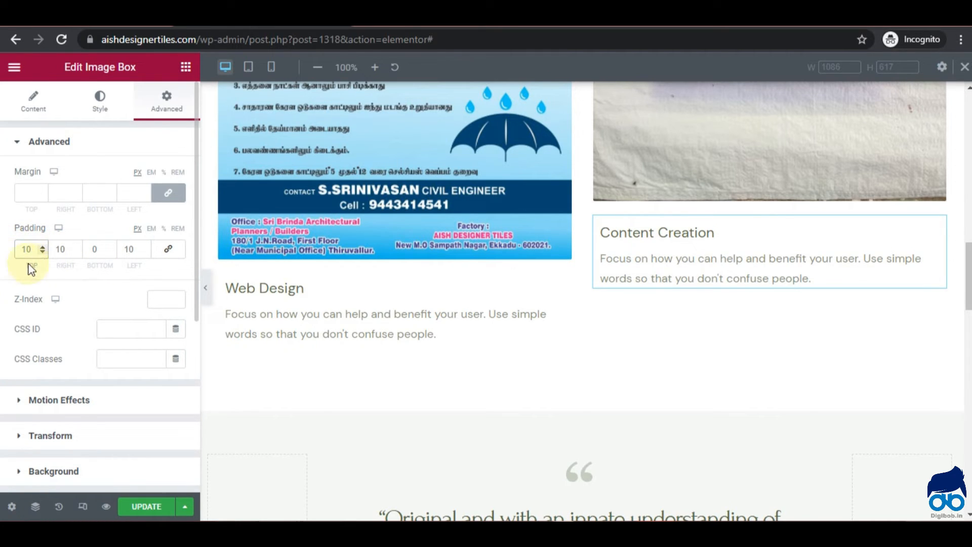
left_click_drag(32, 250, 7, 252)
type("50")
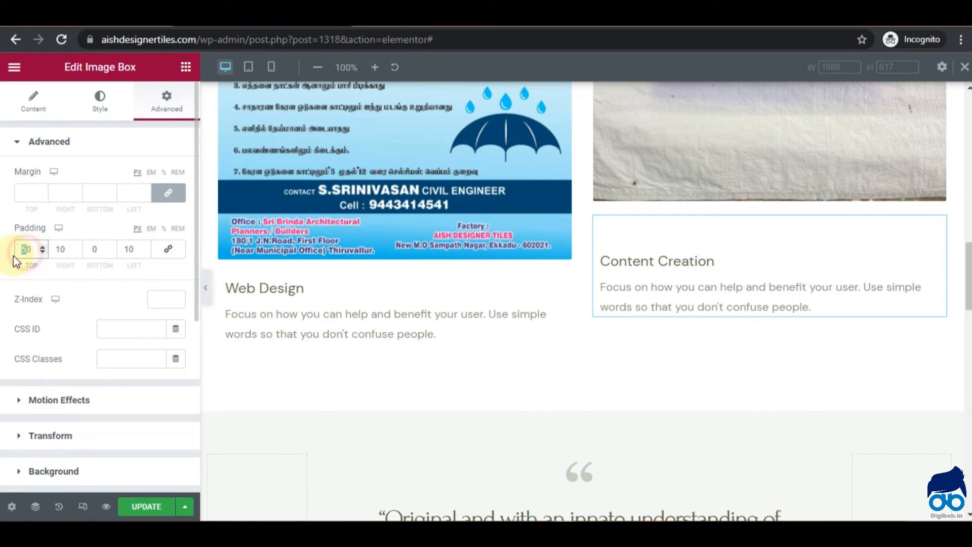
type("8")
key("ctrl+z")
key("ctrl+y")
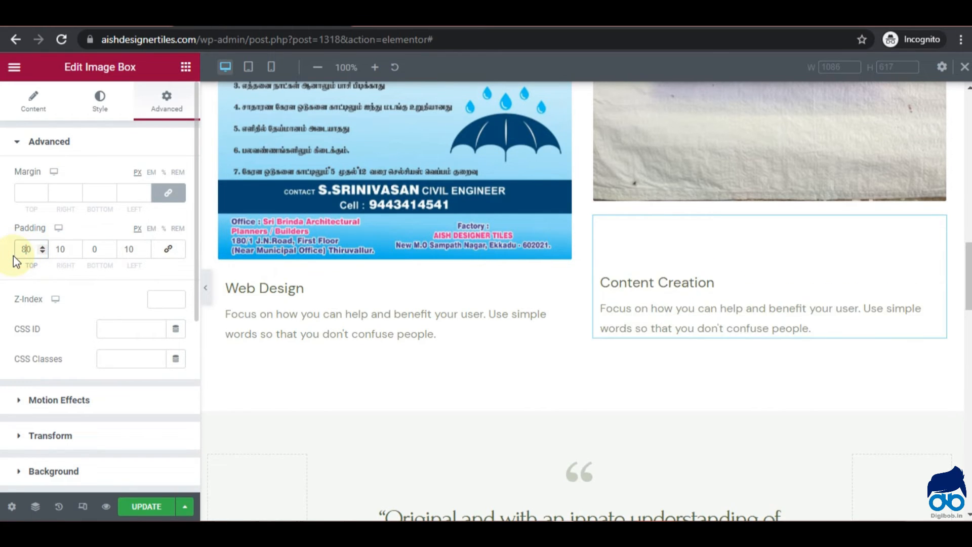
double_click(35, 253)
type("100")
left_click_drag(32, 250, 17, 252)
type("90")
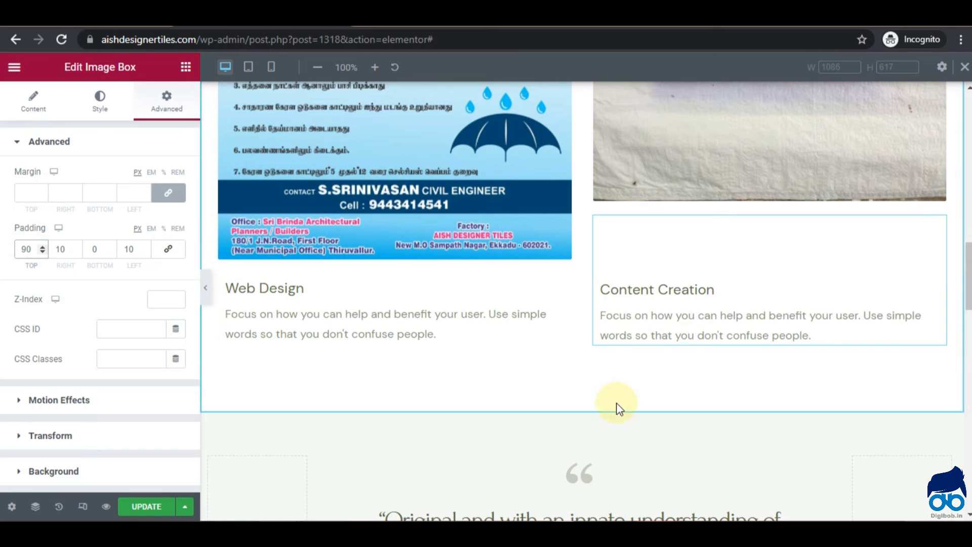
- Change the Web Design title to "Elevation tiles" and its description to "We provide the best elevation tiles for a building in entire pan India."
scroll(302, 425, "up", 2)
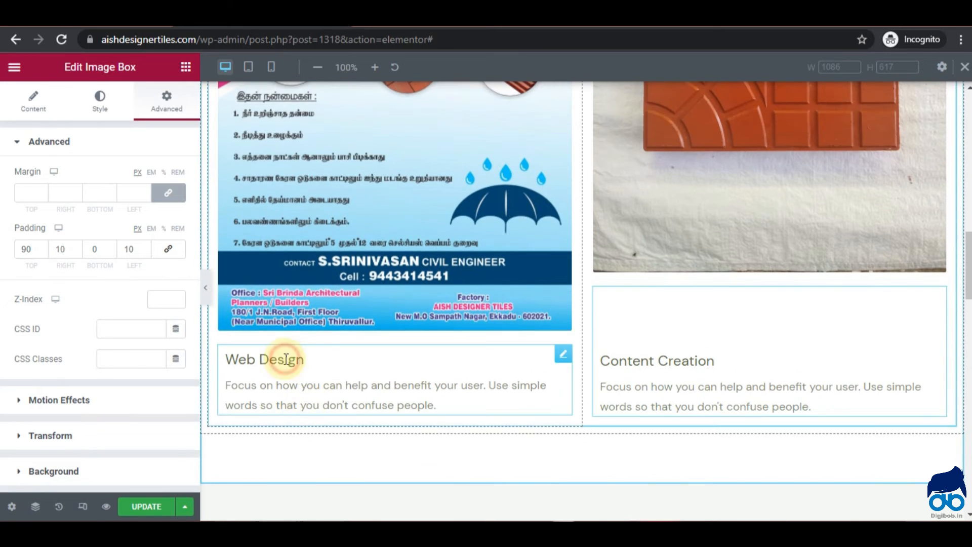
left_click(286, 358)
triple_click(88, 322)
type("Ele")
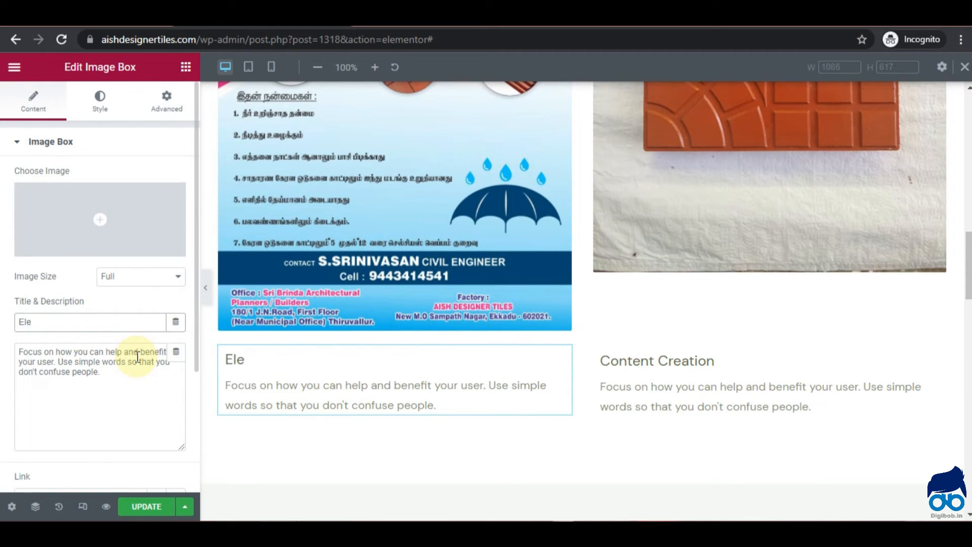
type("vation tiles")
left_click_drag(124, 380, 2, 359)
type("We provide the best elevation tiles for a building")
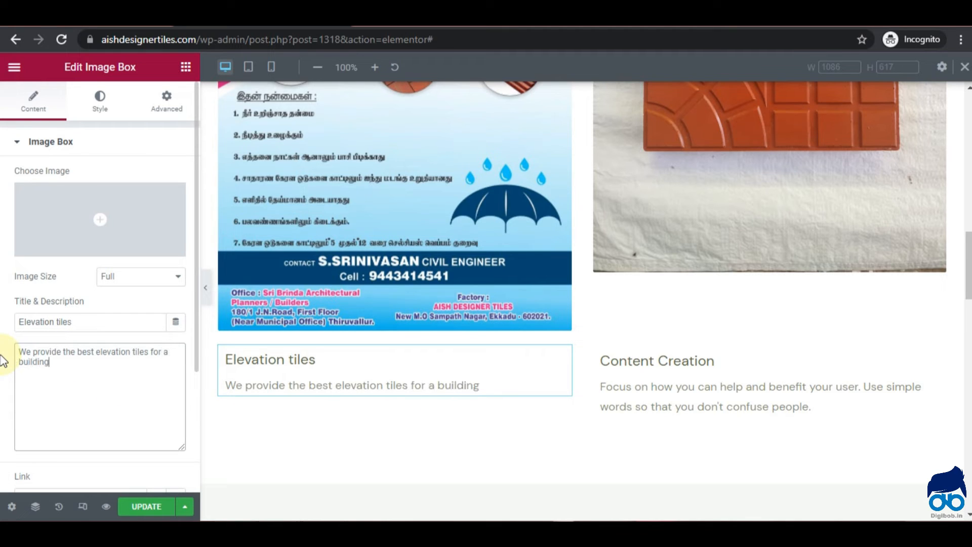
type(" in entire pan India.")
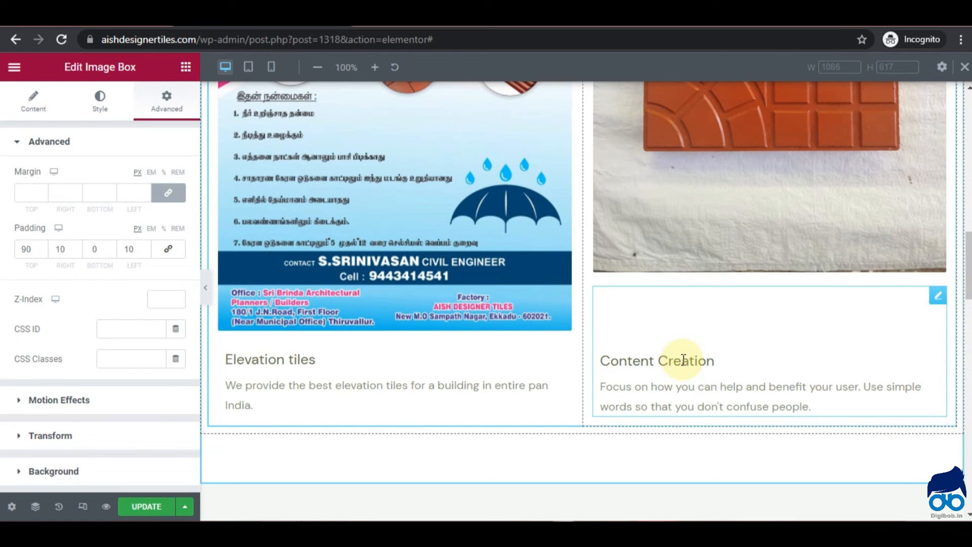
- Retitle Content Creation as "Weathering tiles" with description "Make your building cool and comfort from excessive heat with the help of our weathering tiles." and update the page
left_click(35, 100)
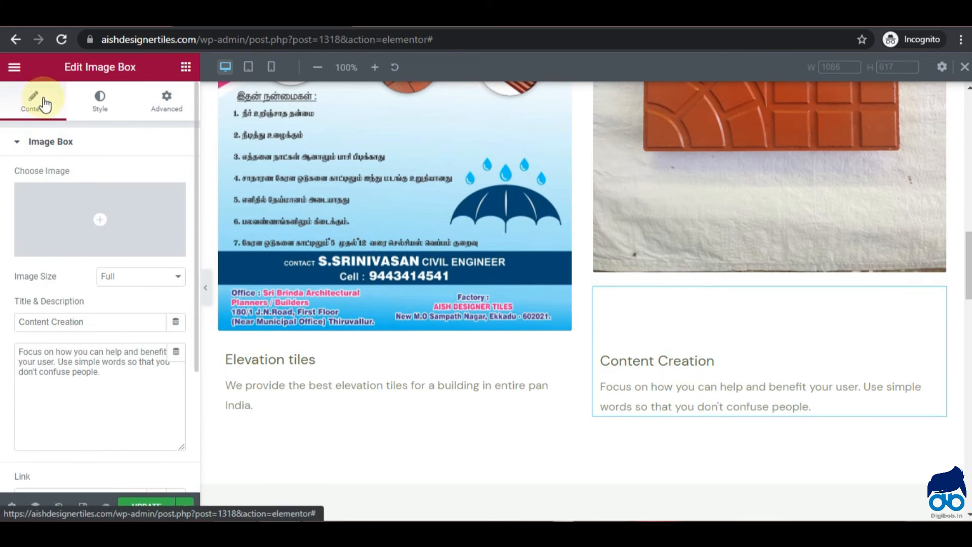
left_click_drag(87, 322, 10, 324)
type("Weathering tiles")
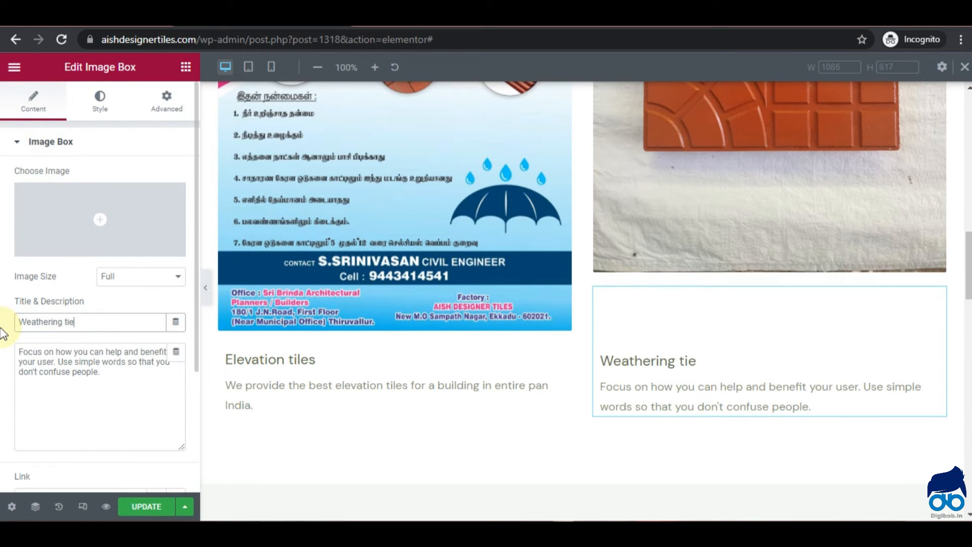
left_click_drag(127, 377, 9, 357)
type("Make your building cool and comfort from ex")
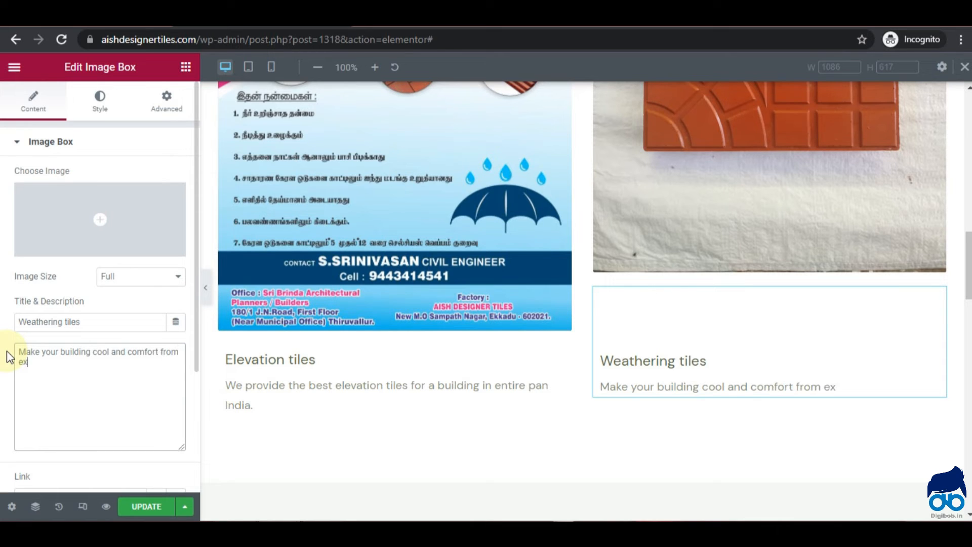
type("cessive heat with the help of our weathering tiles.")
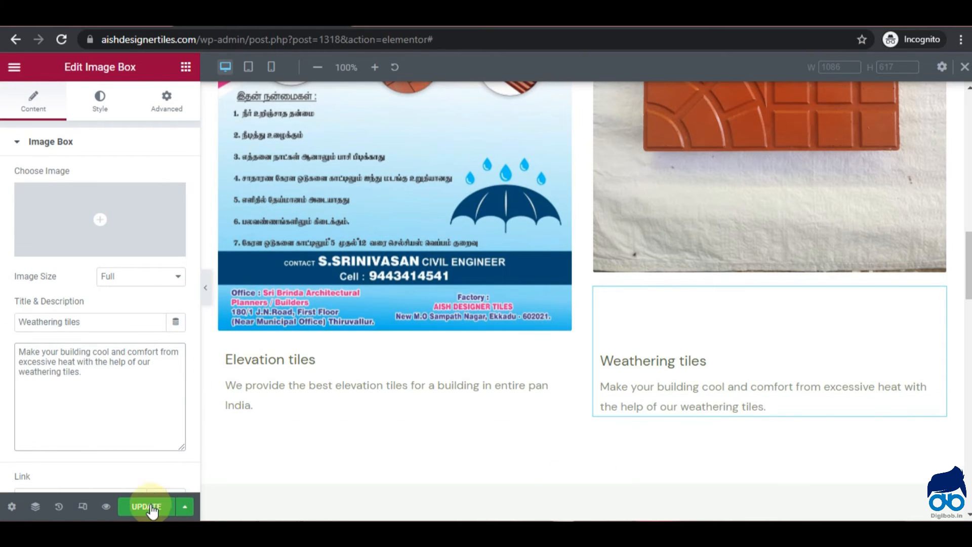
left_click(152, 507)
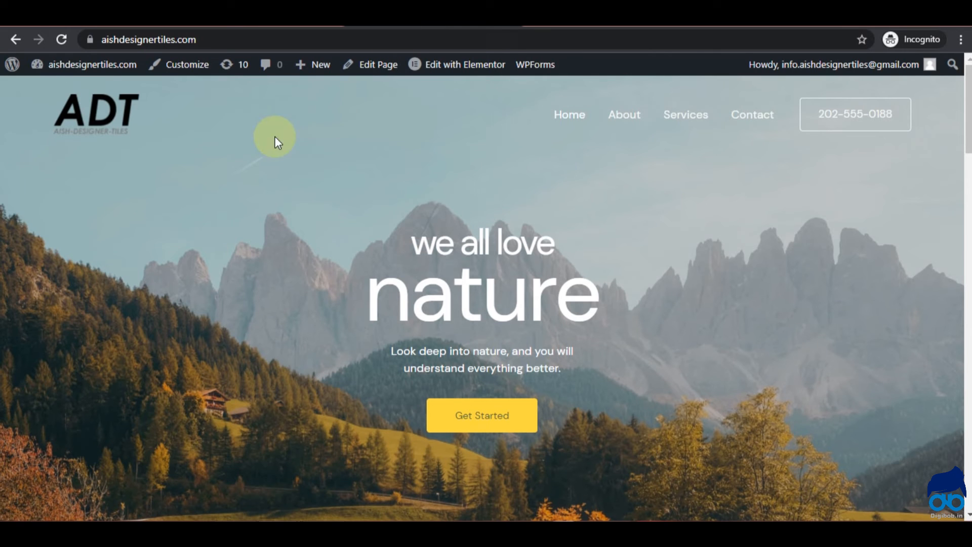
- Reload the live website and review the home page from the hero section through Our Products and the testimonial
left_click(65, 40)
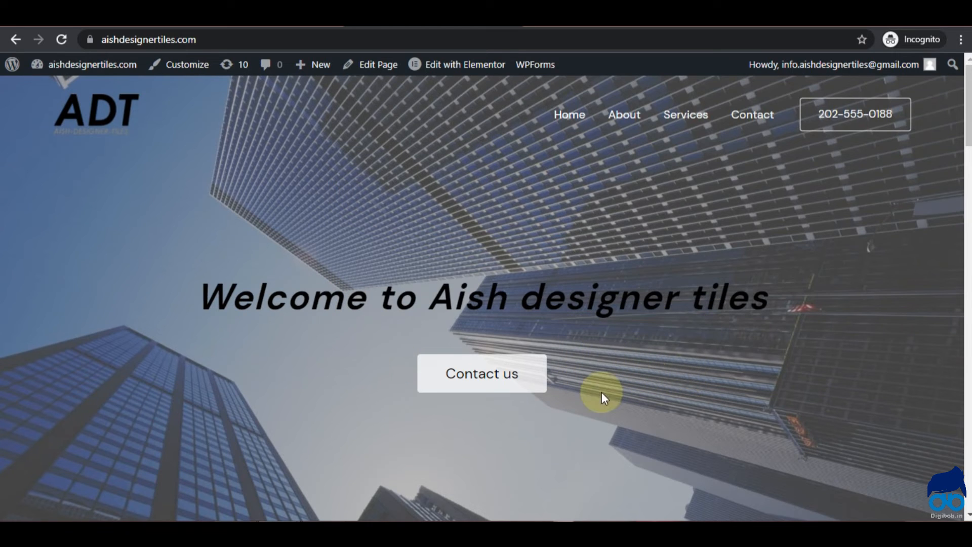
scroll(689, 384, "down", 7)
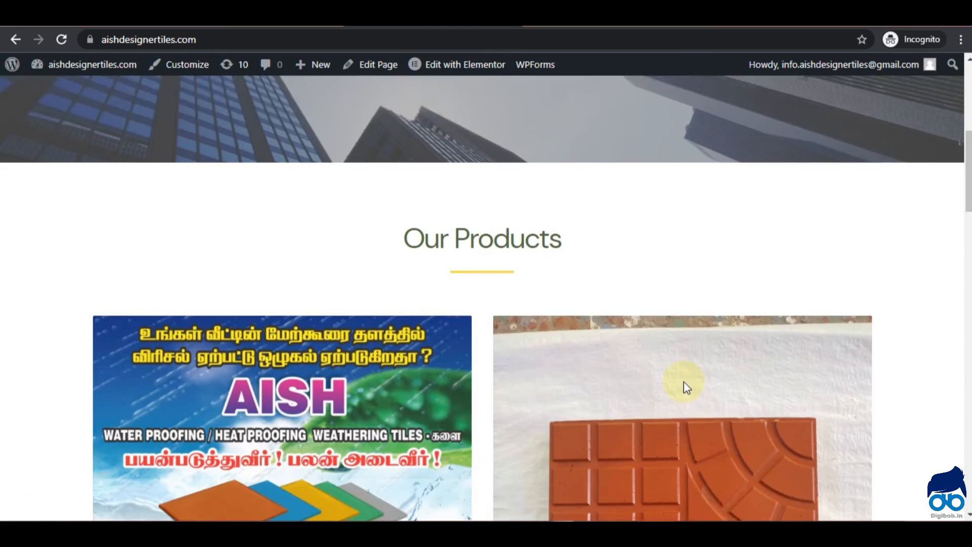
scroll(684, 385, "down", 8)
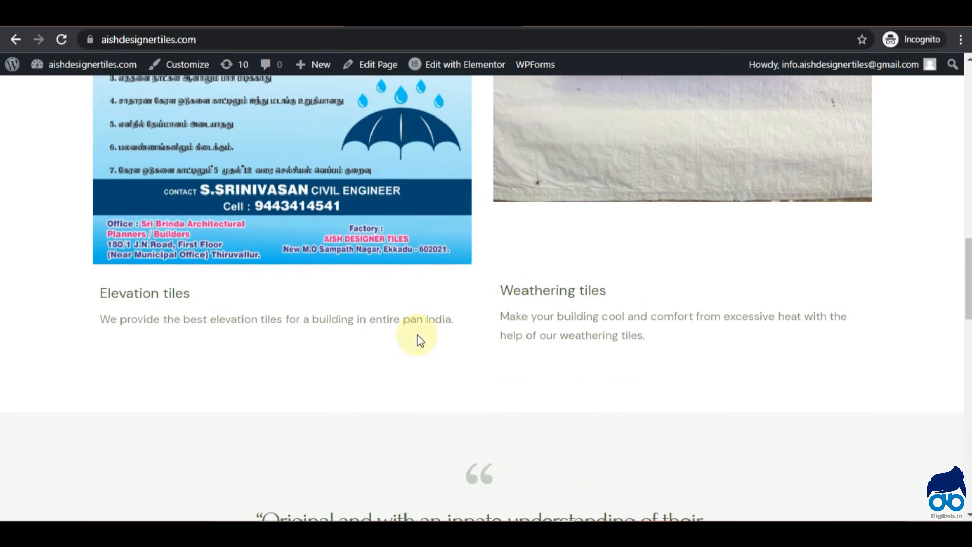
scroll(569, 375, "down", 4)
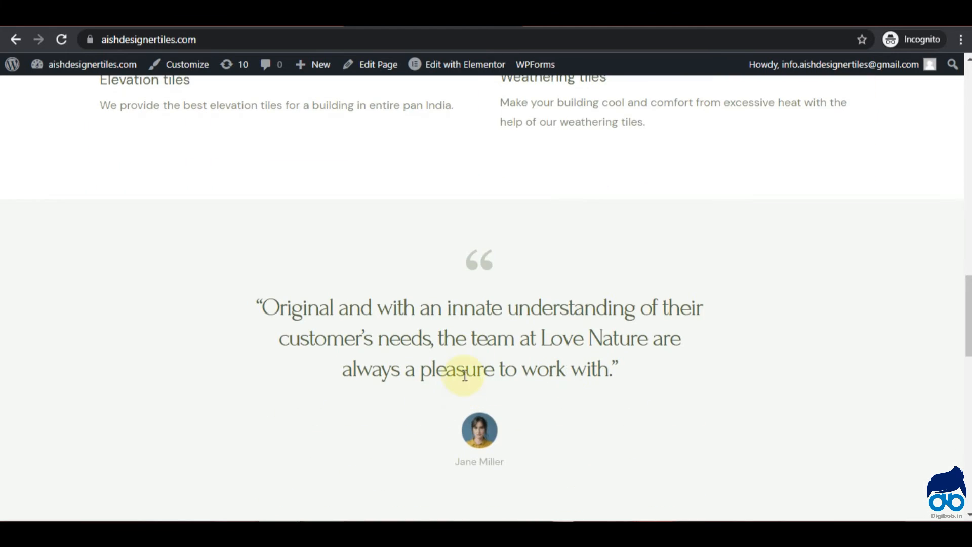
scroll(556, 424, "down", 10)
scroll(550, 412, "up", 18)
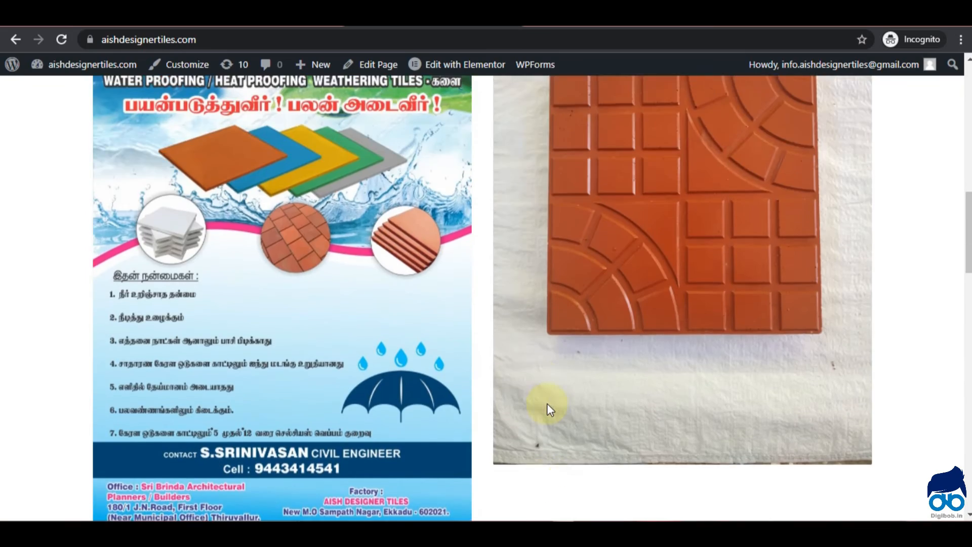
scroll(547, 403, "up", 12)
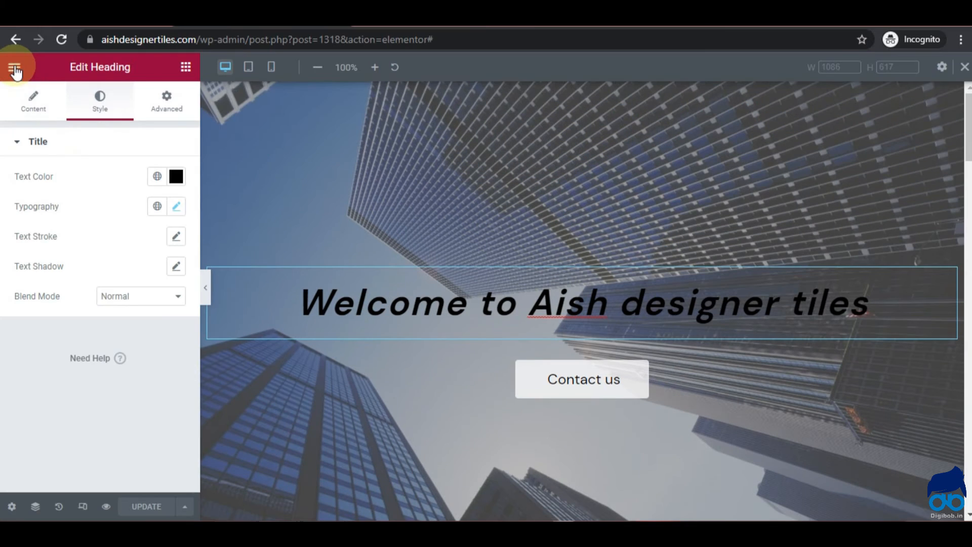
- Exit the Elementor editor to the WordPress dashboard, dismiss the block editor welcome guide and open the list of all pages
left_click(14, 67)
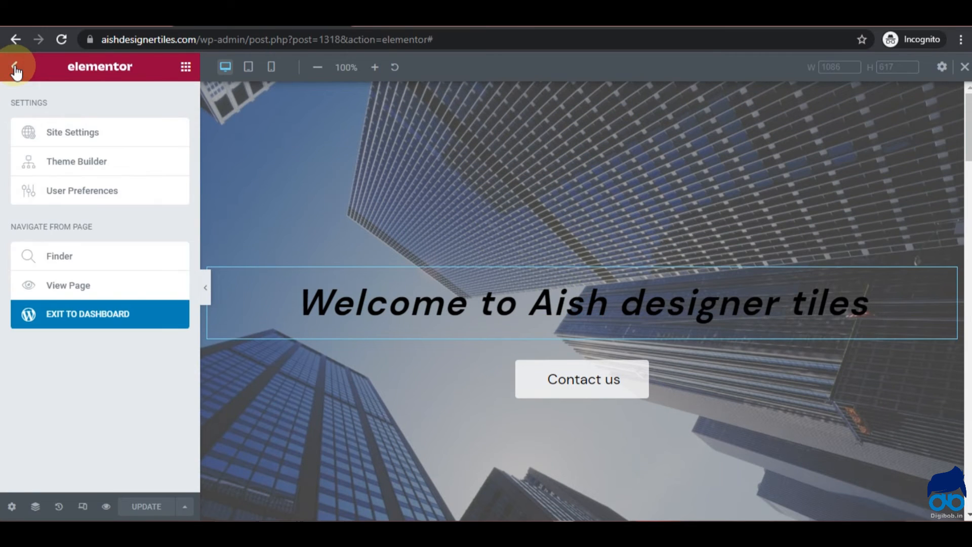
left_click(97, 319)
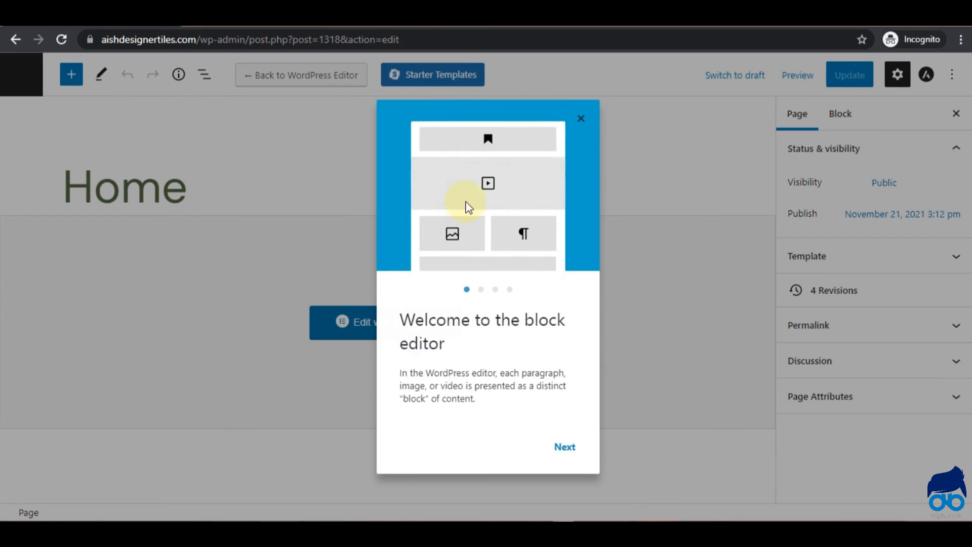
left_click(581, 118)
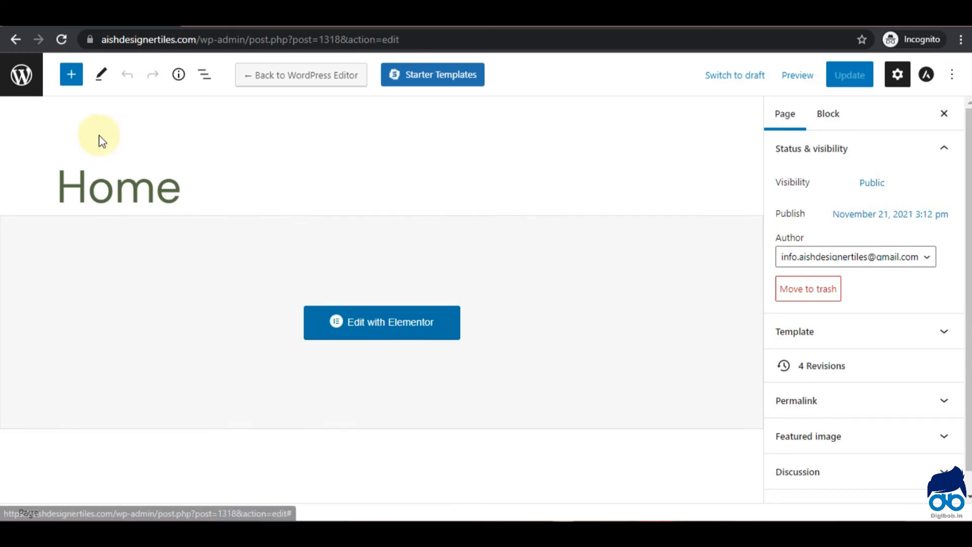
left_click(22, 79)
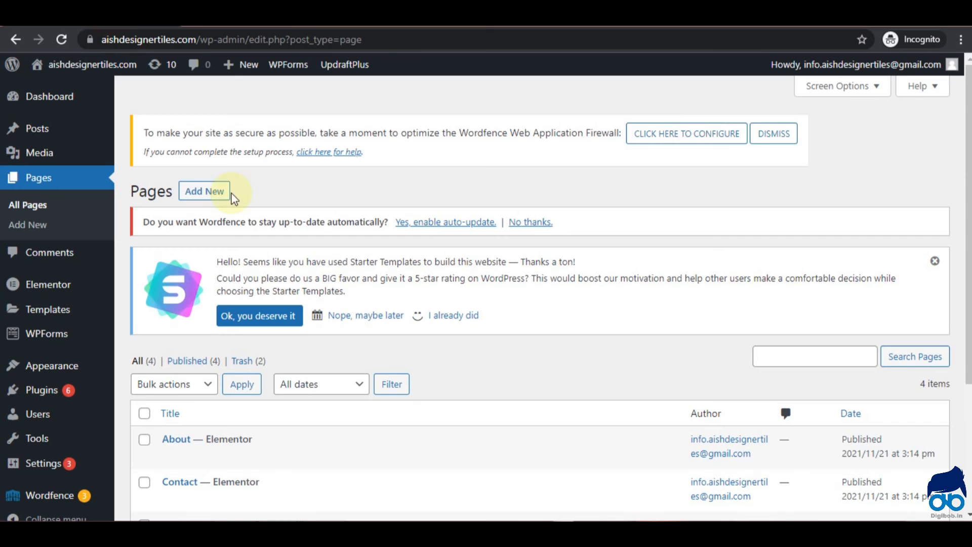
scroll(409, 392, "down", 2)
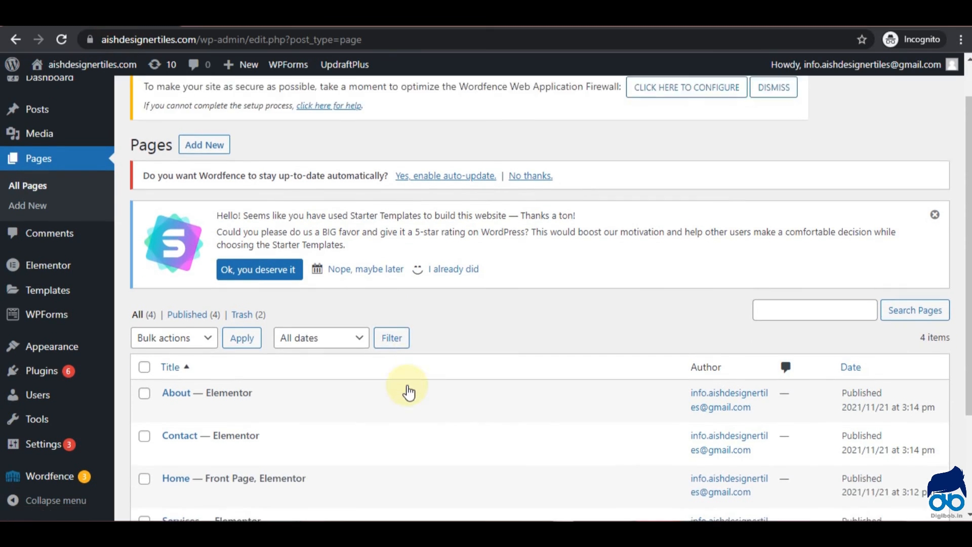
scroll(409, 392, "down", 2)
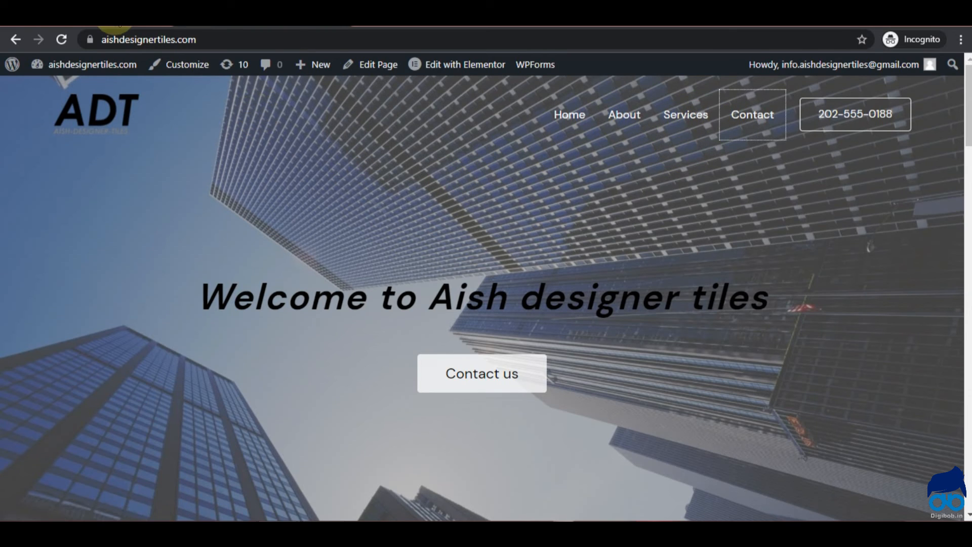
- Return to the WordPress pages list and move the About page to the trash
left_click(118, 23)
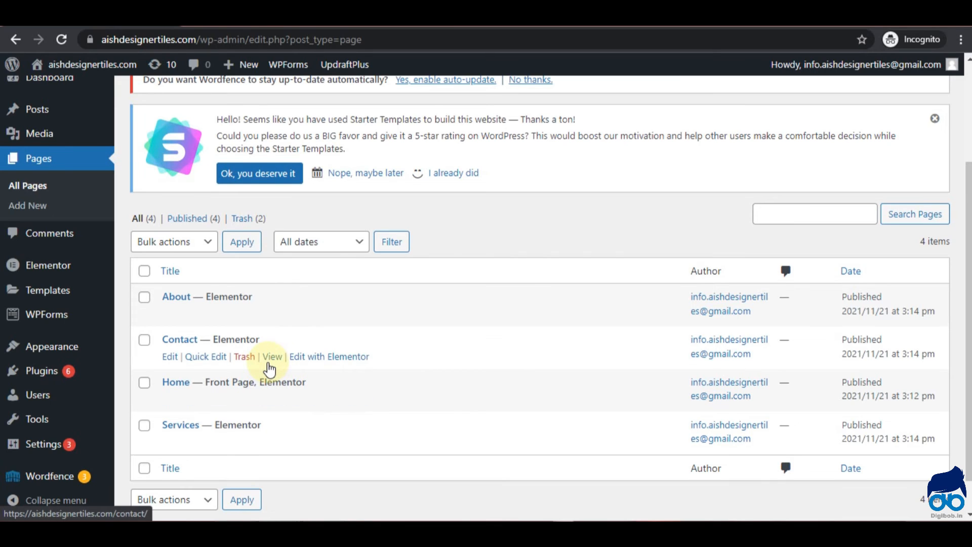
left_click(144, 300)
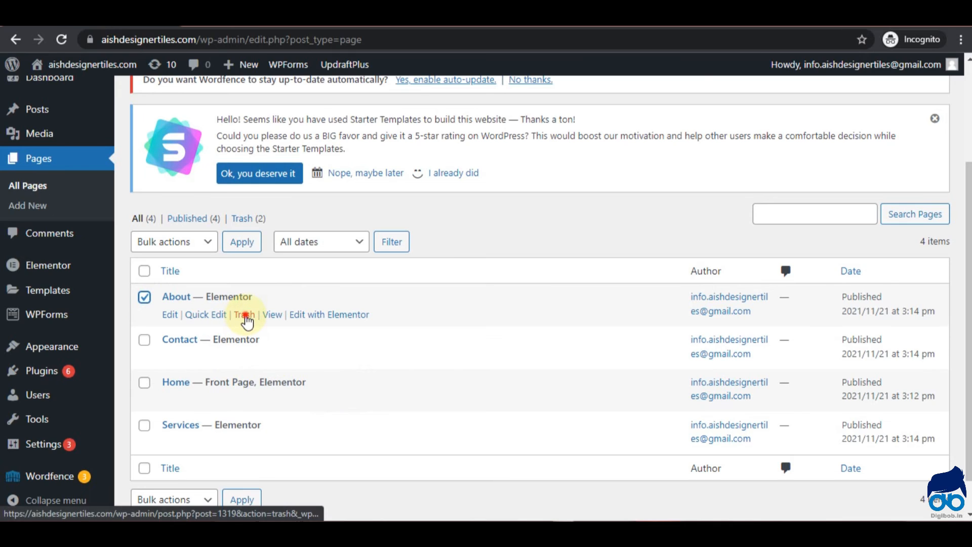
left_click(245, 315)
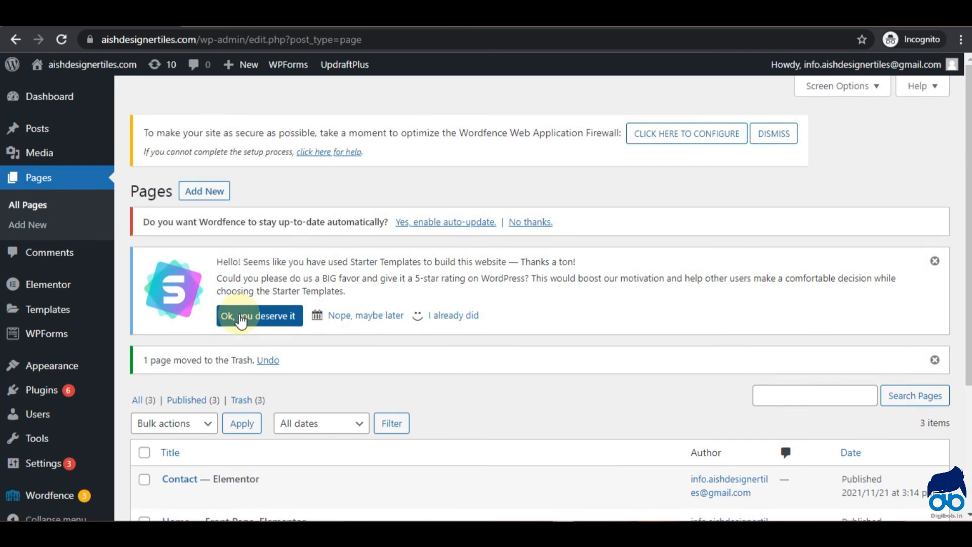
- Rename the Services page as "Products" and update it
scroll(239, 316, "down", 4)
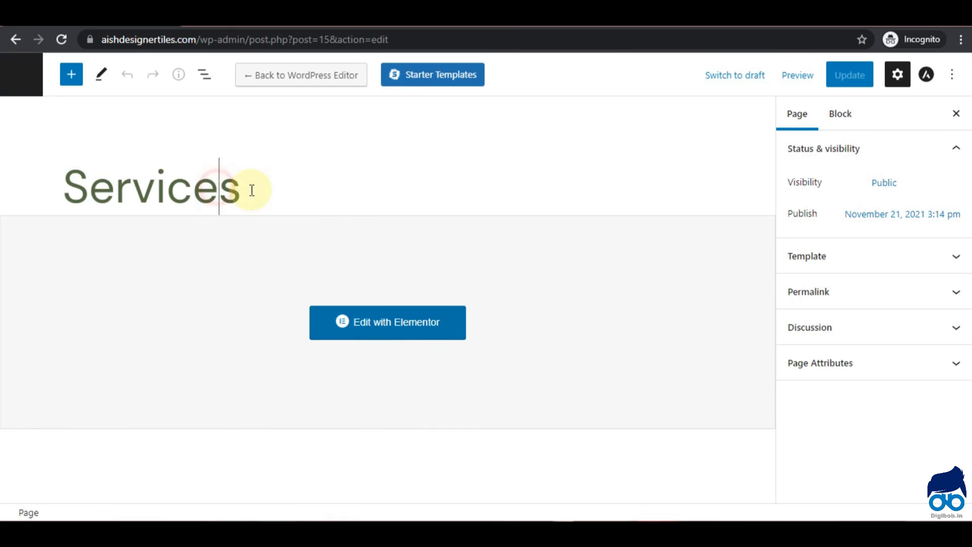
left_click_drag(252, 190, 76, 188)
type("Products")
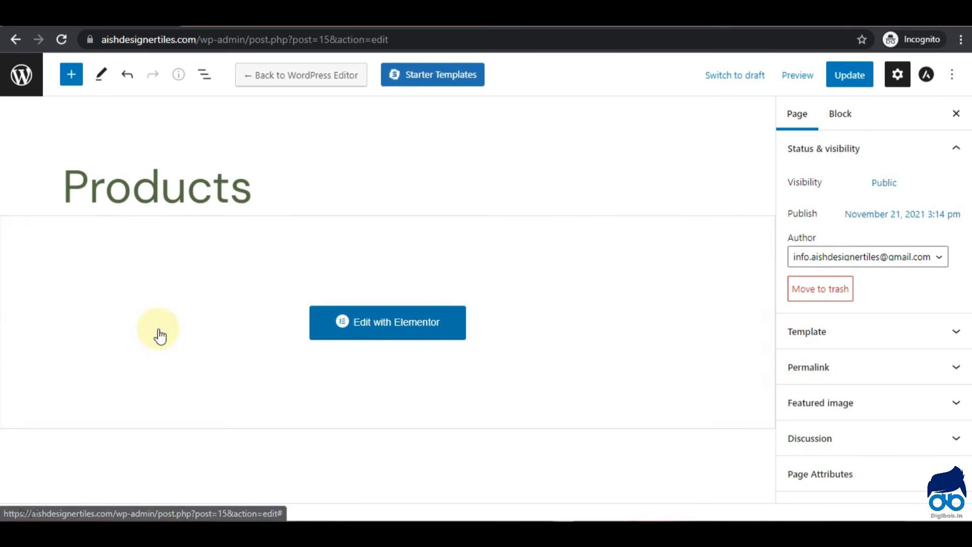
left_click(843, 76)
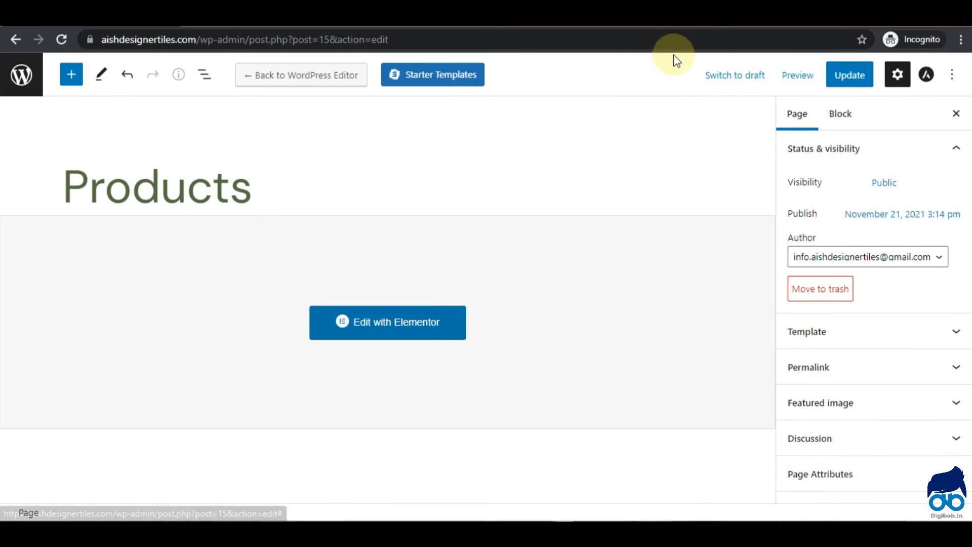
left_click(845, 75)
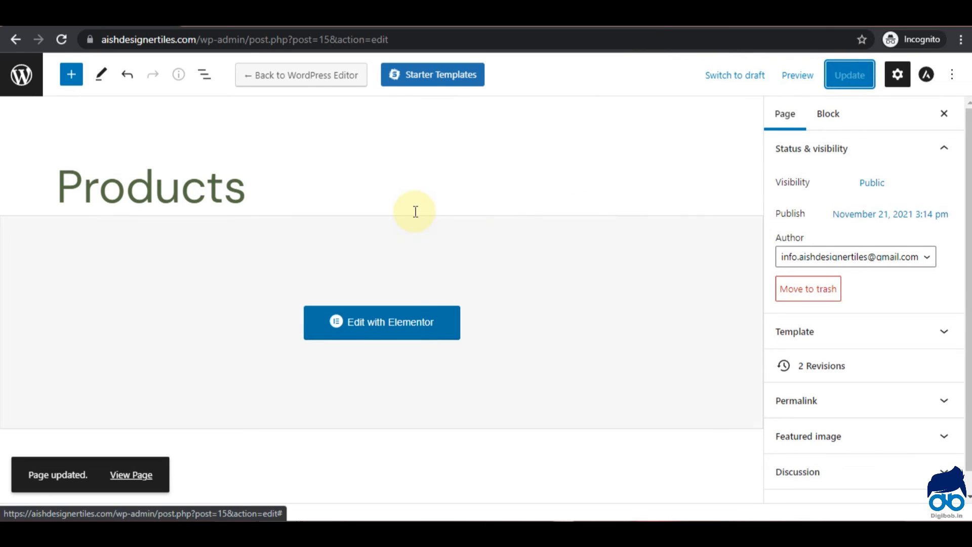
- Go back to the pages list and open the site's menu editor at the structure of Main Menu
left_click(19, 74)
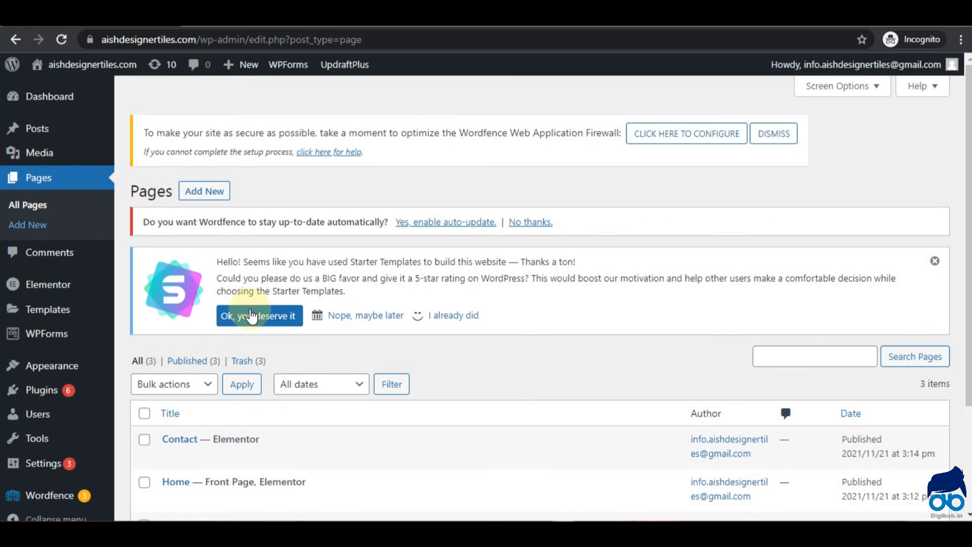
scroll(298, 365, "down", 3)
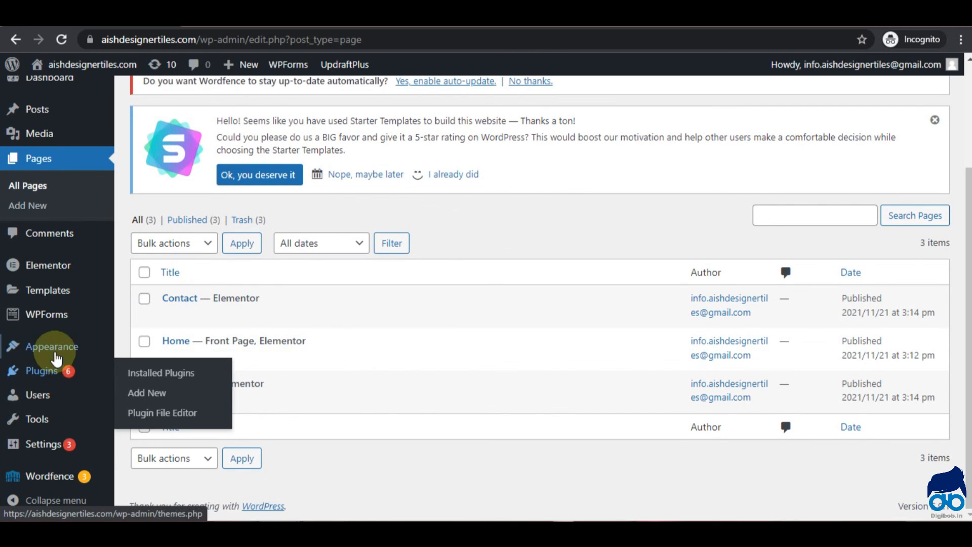
mouse_move(30, 352)
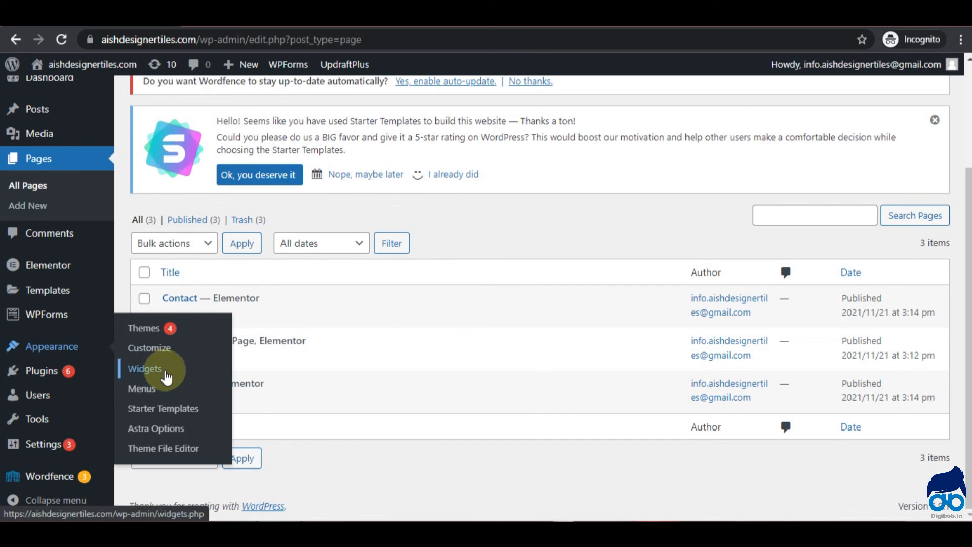
left_click(142, 389)
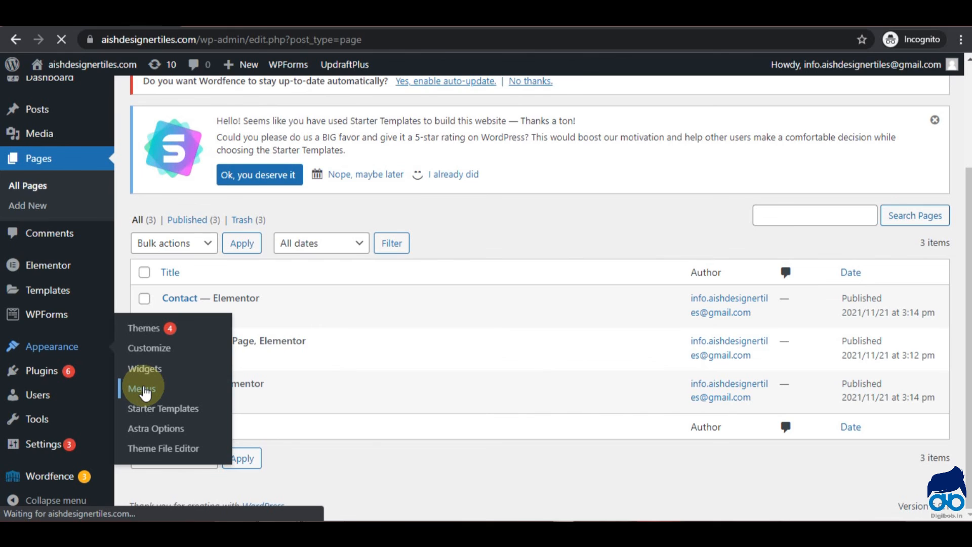
scroll(404, 325, "down", 5)
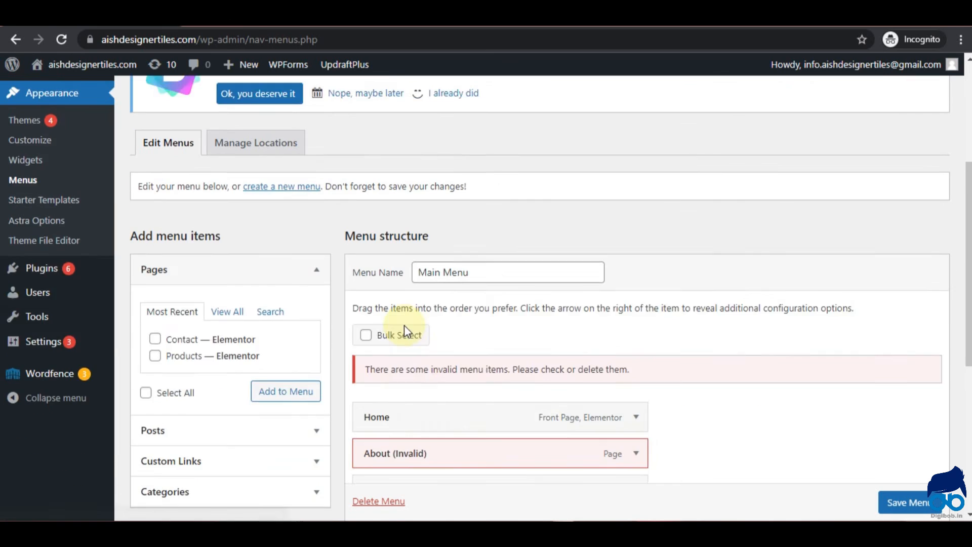
scroll(431, 307, "down", 1)
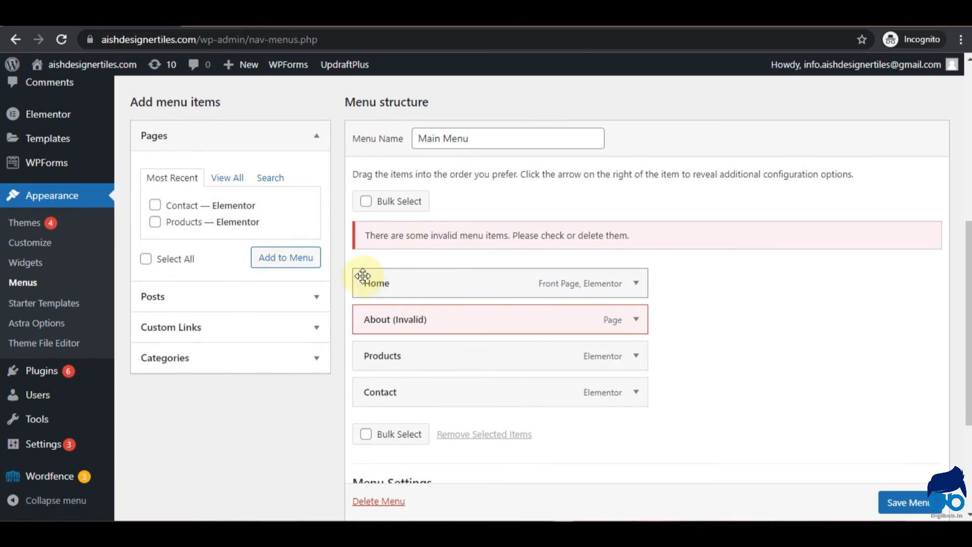
- Remove the invalid About item from Main Menu and save the menu
left_click(635, 321)
scroll(635, 324, "down", 1)
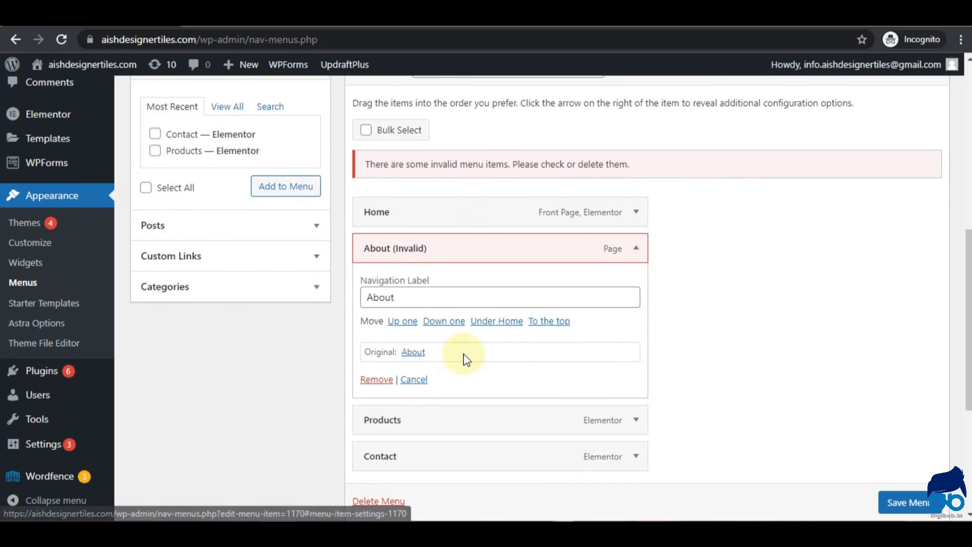
left_click(379, 380)
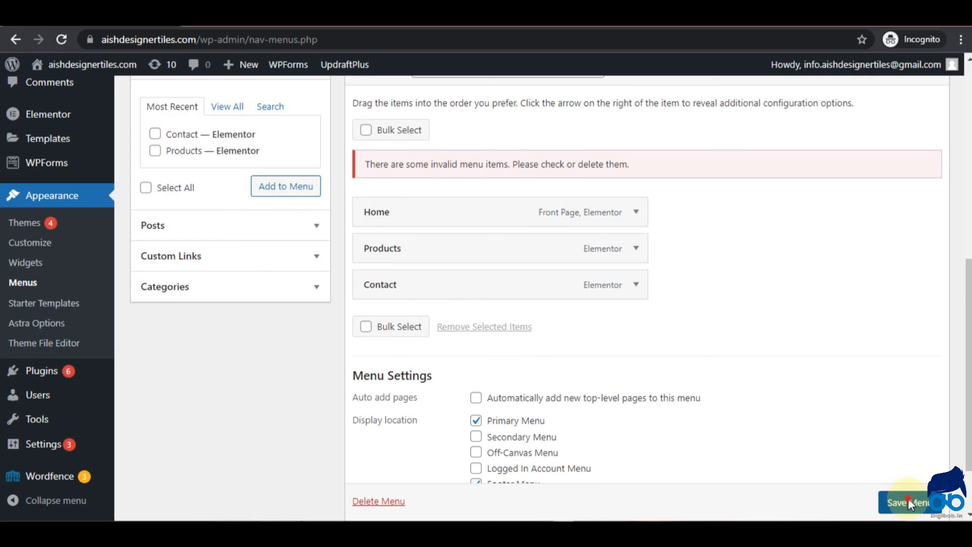
scroll(908, 501, "down", 1)
left_click(909, 484)
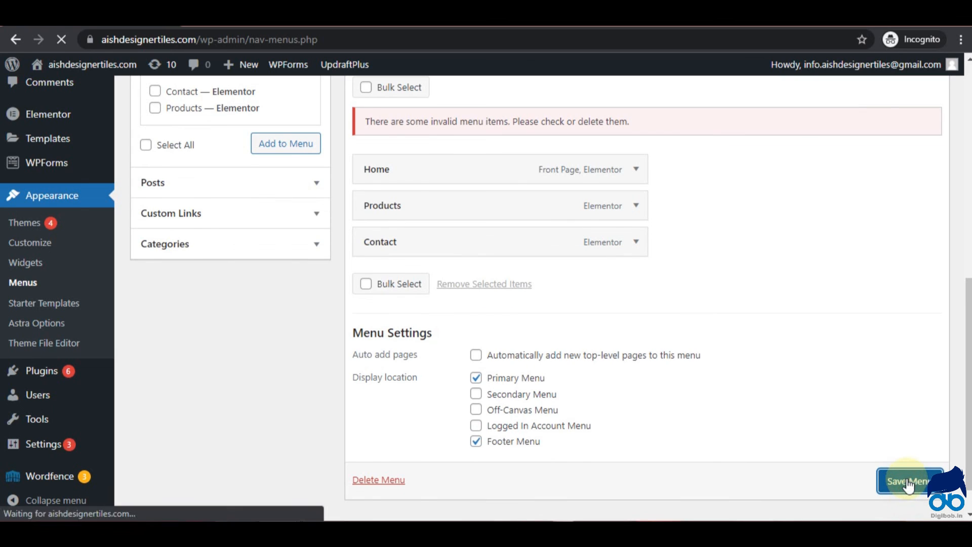
- Check the menu update notice and reload the live website to review the header navigation
scroll(469, 336, "down", 4)
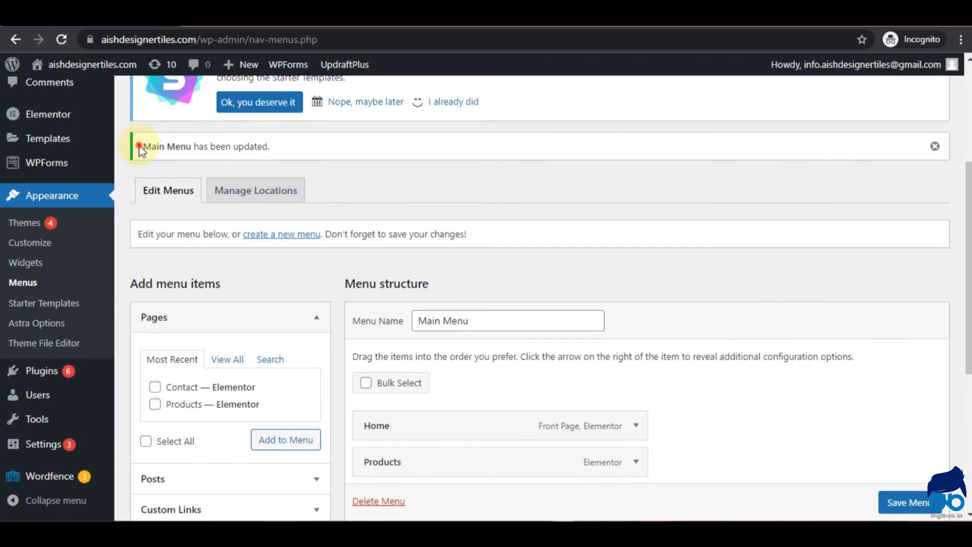
left_click_drag(141, 147, 281, 154)
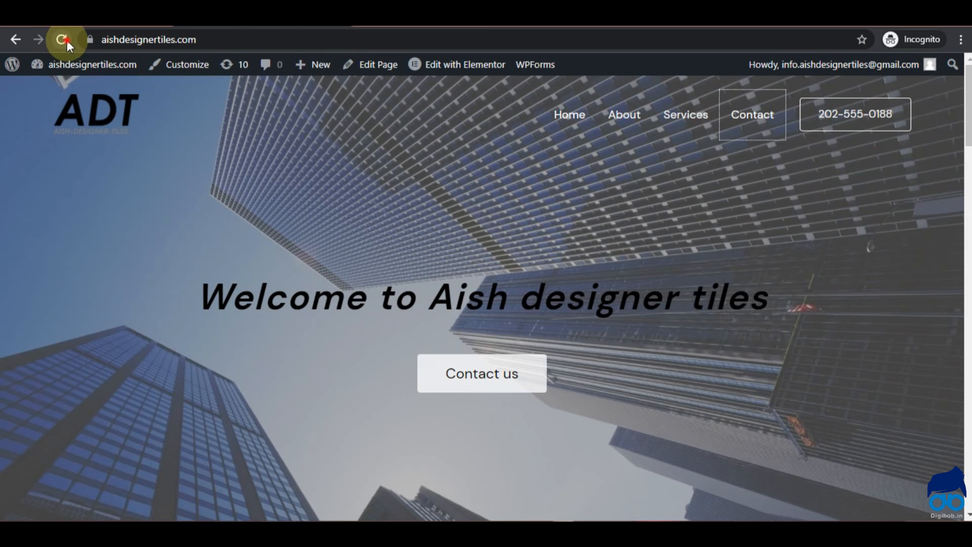
left_click(63, 40)
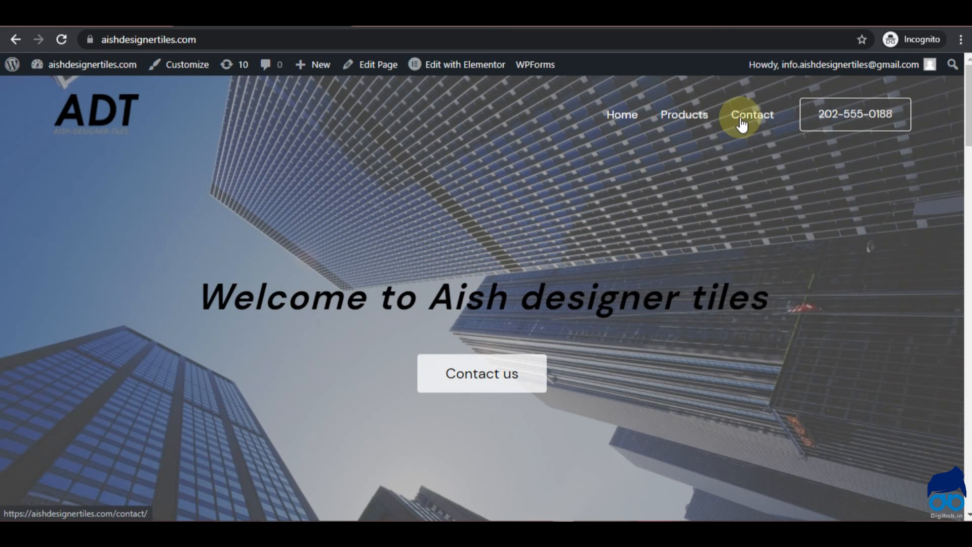